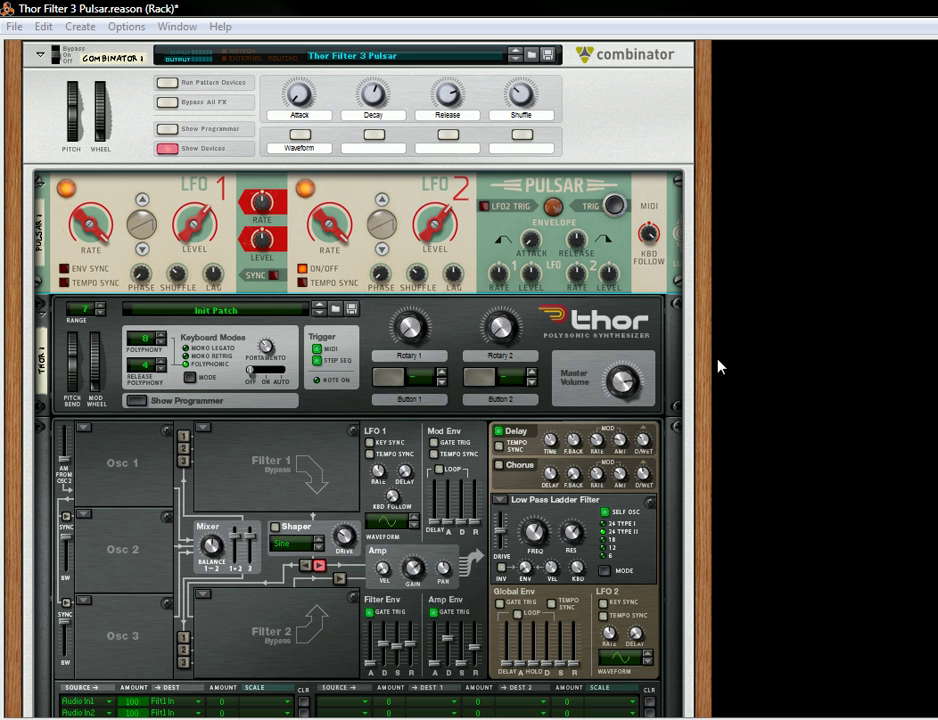
# Sweep the Combinator pitch wheel up and down to hear its effect
pyautogui.moveTo(710, 320); pyautogui.dragTo(697, 475)
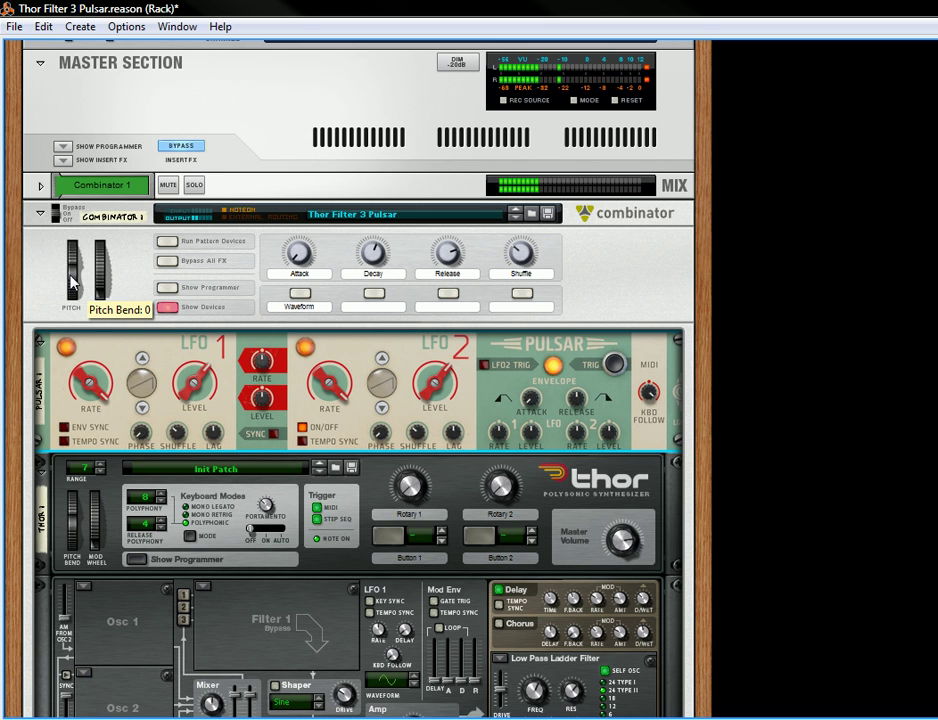
pyautogui.moveTo(72, 283); pyautogui.dragTo(95, 515)
pyautogui.scroll(-3, 703, 577)
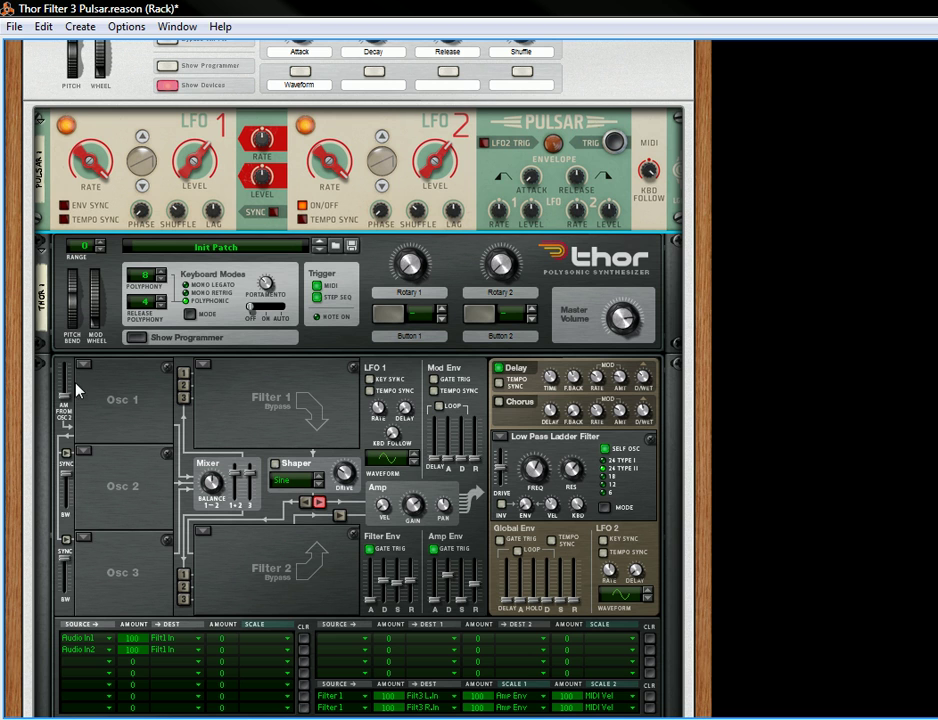
# Make Pitch Bend a mod bus source sent to CV Output 1 at amount 52
pyautogui.click(332, 641)
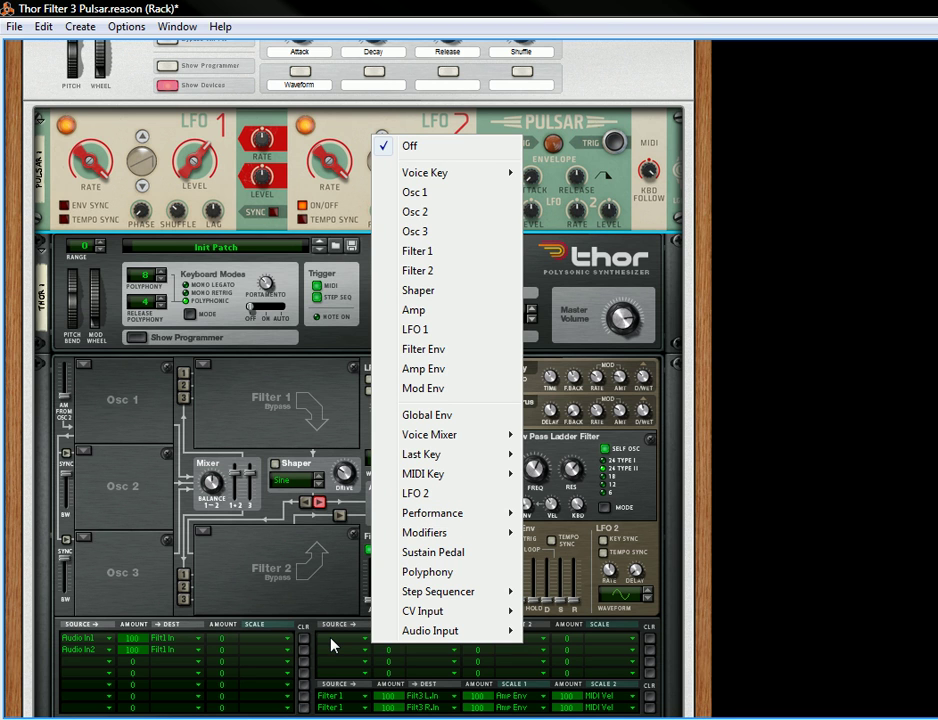
pyautogui.moveTo(462, 520)
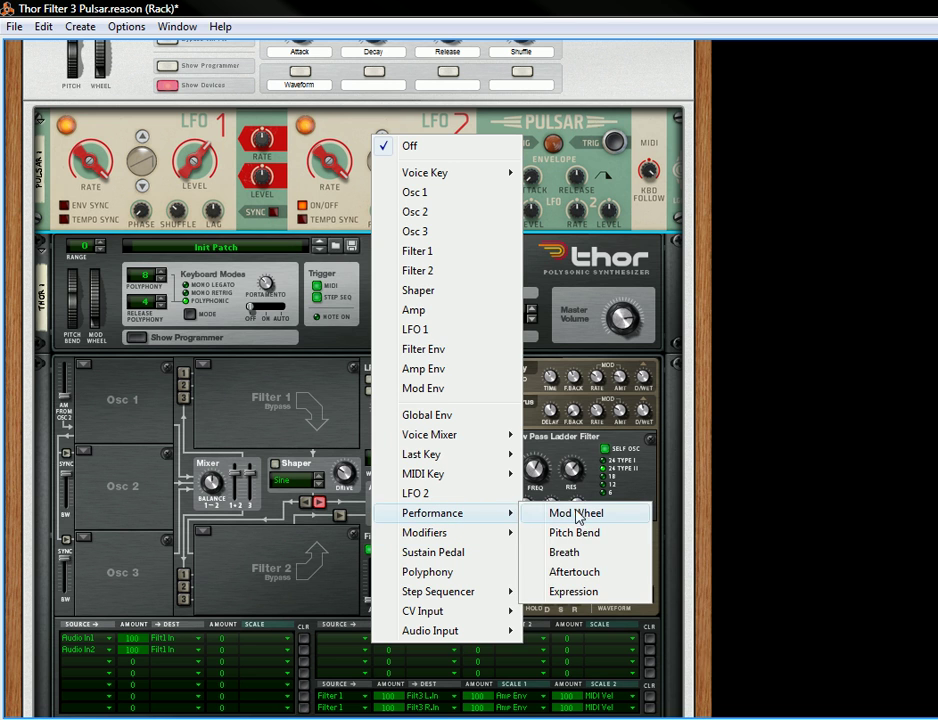
pyautogui.click(532, 534)
pyautogui.moveTo(390, 651); pyautogui.dragTo(428, 612)
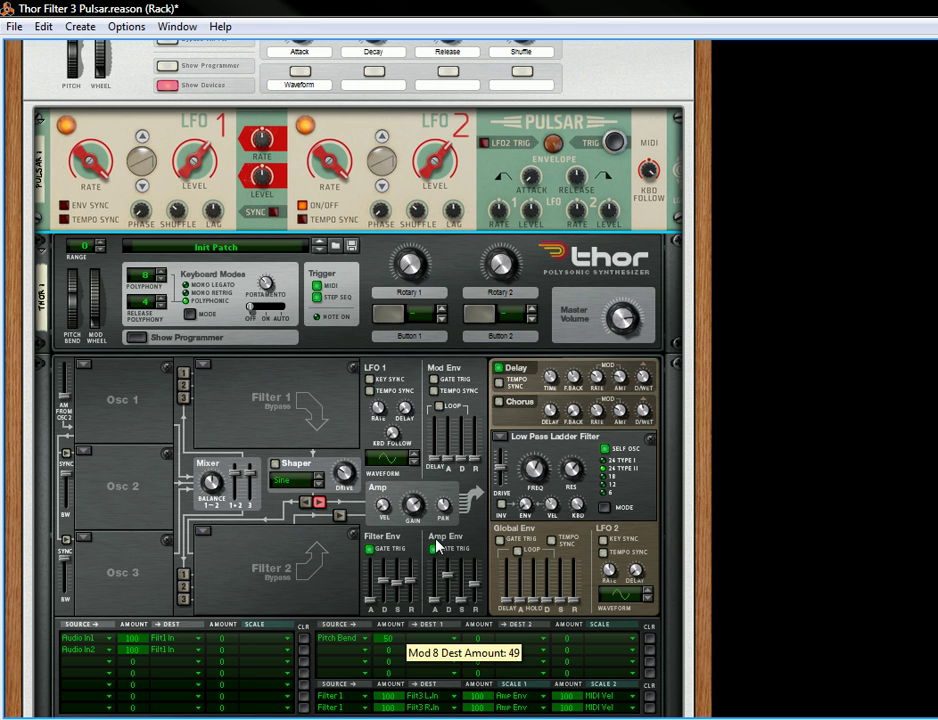
pyautogui.click(426, 642)
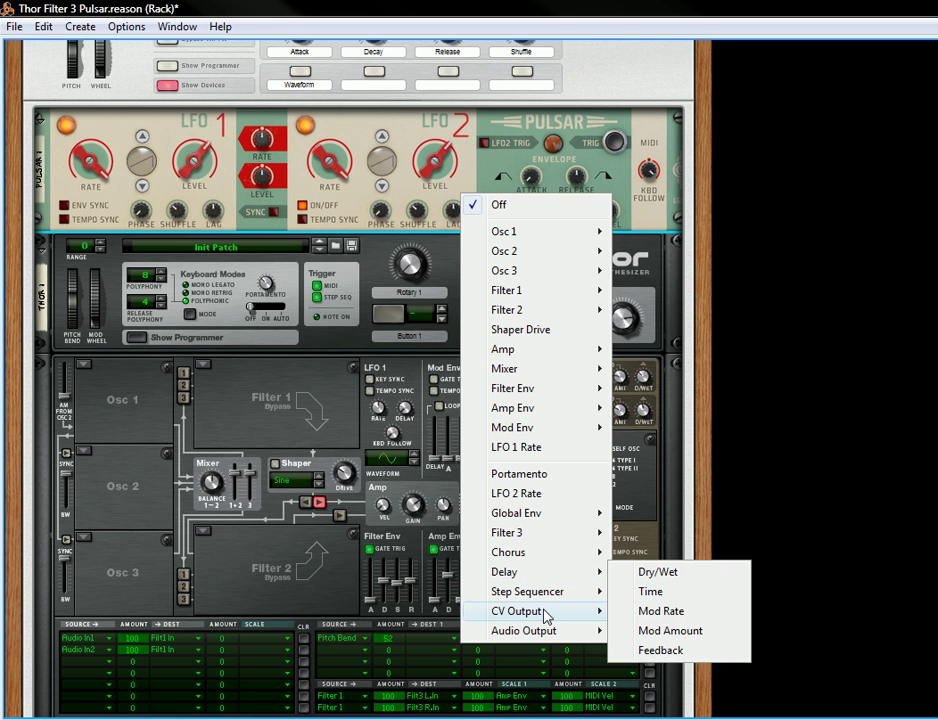
pyautogui.moveTo(544, 611)
pyautogui.click(641, 611)
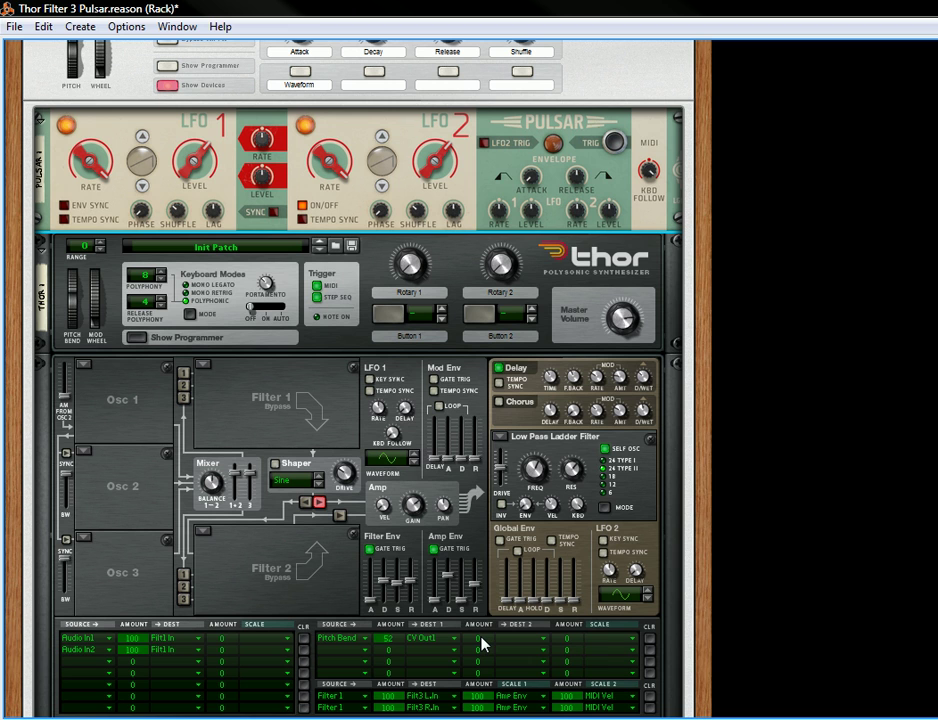
# Add CV Output 2 as Pitch Bend's second destination at amount 52
pyautogui.moveTo(484, 643); pyautogui.dragTo(506, 410)
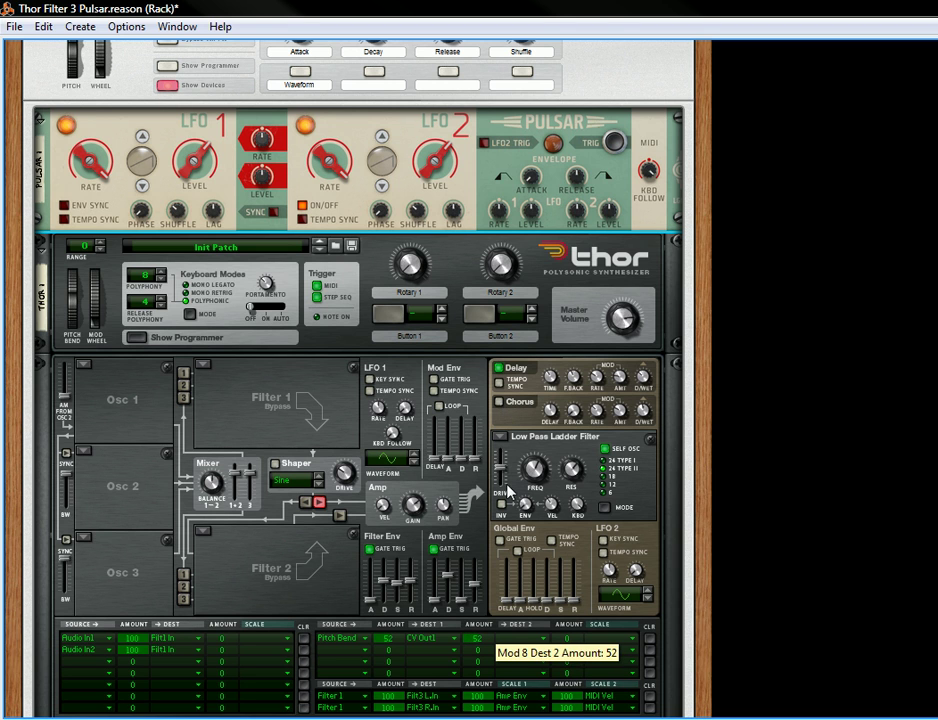
pyautogui.click(515, 638)
pyautogui.moveTo(615, 620)
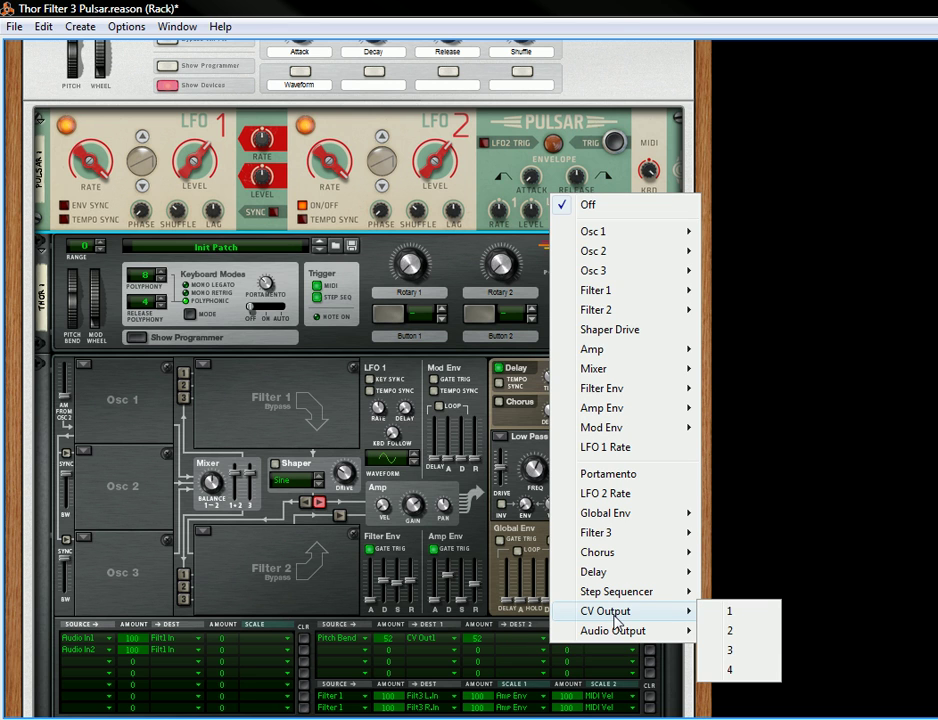
pyautogui.click(769, 638)
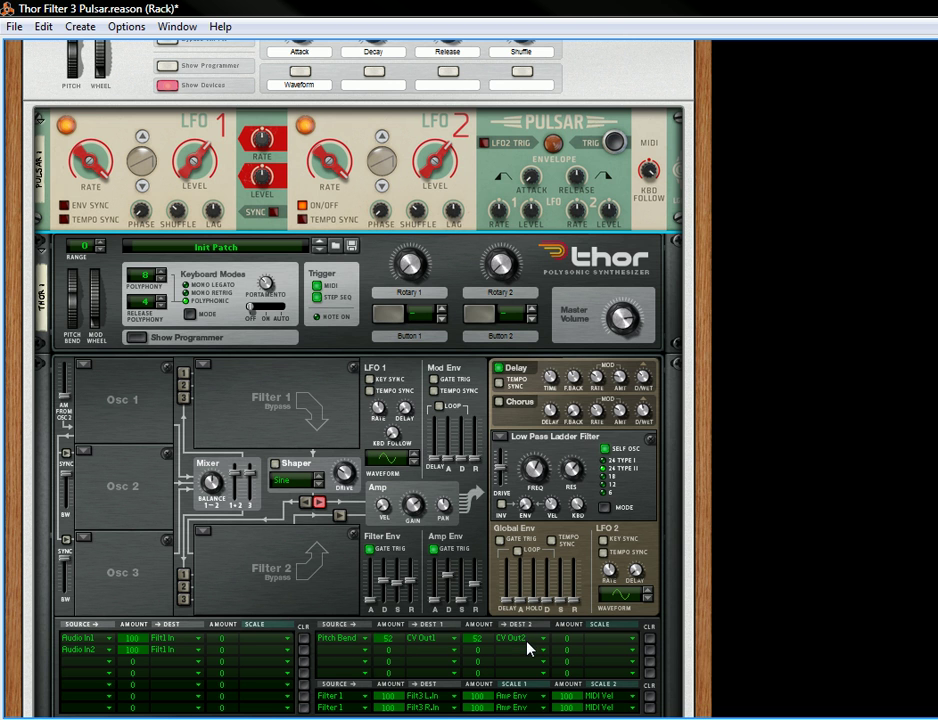
# On the rack's back, cable Thor CV Out 1 and 2 to Pulsar LFO 1 and LFO 2 Rate inputs
pyautogui.press('Tab')
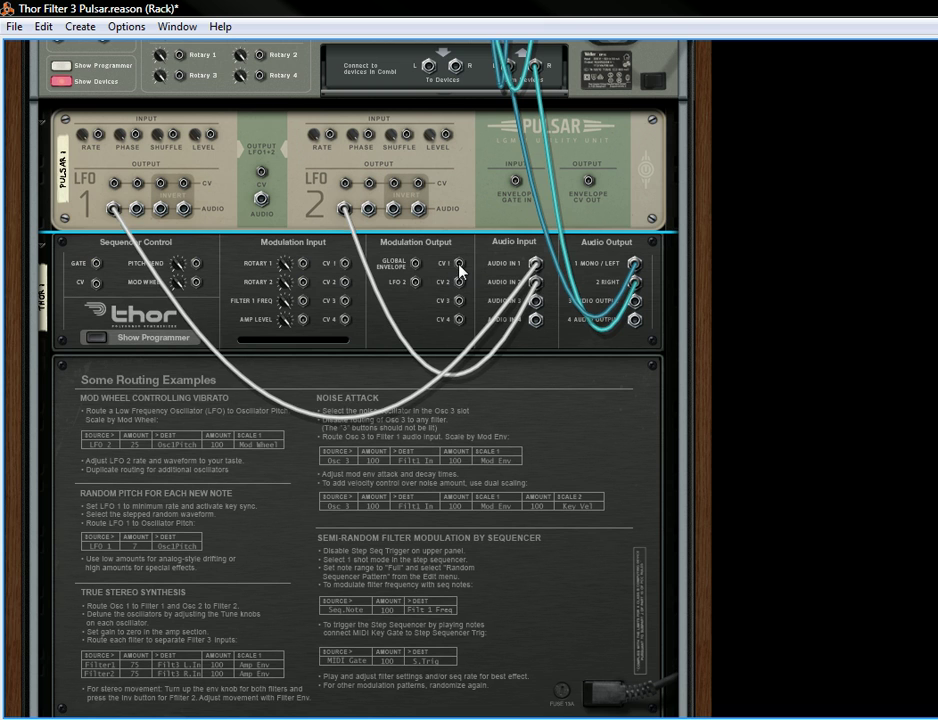
pyautogui.moveTo(459, 265); pyautogui.dragTo(98, 136)
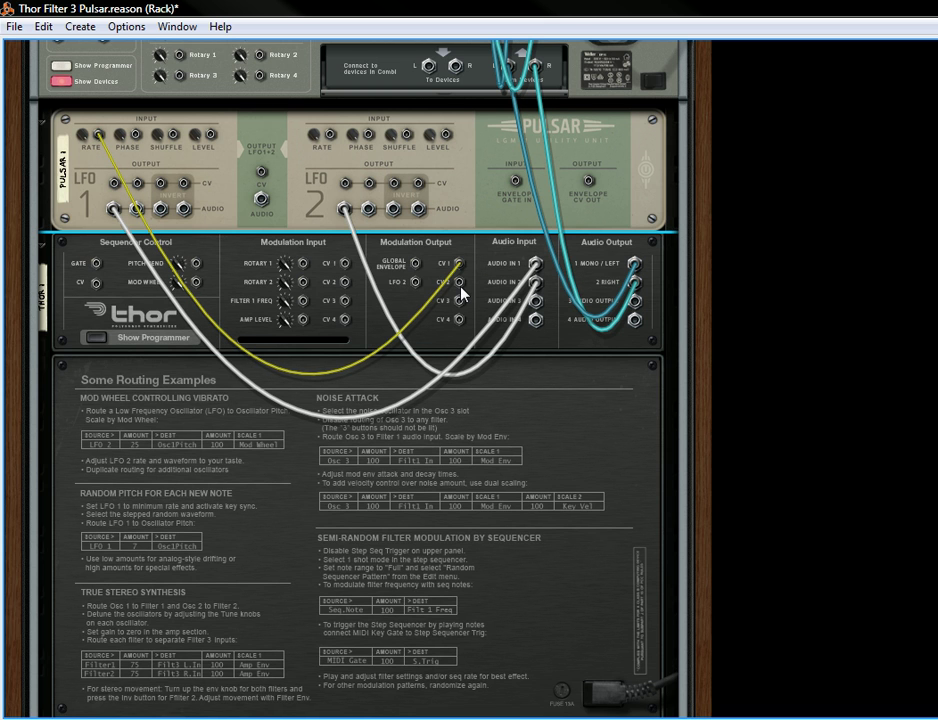
pyautogui.moveTo(459, 283); pyautogui.dragTo(330, 134)
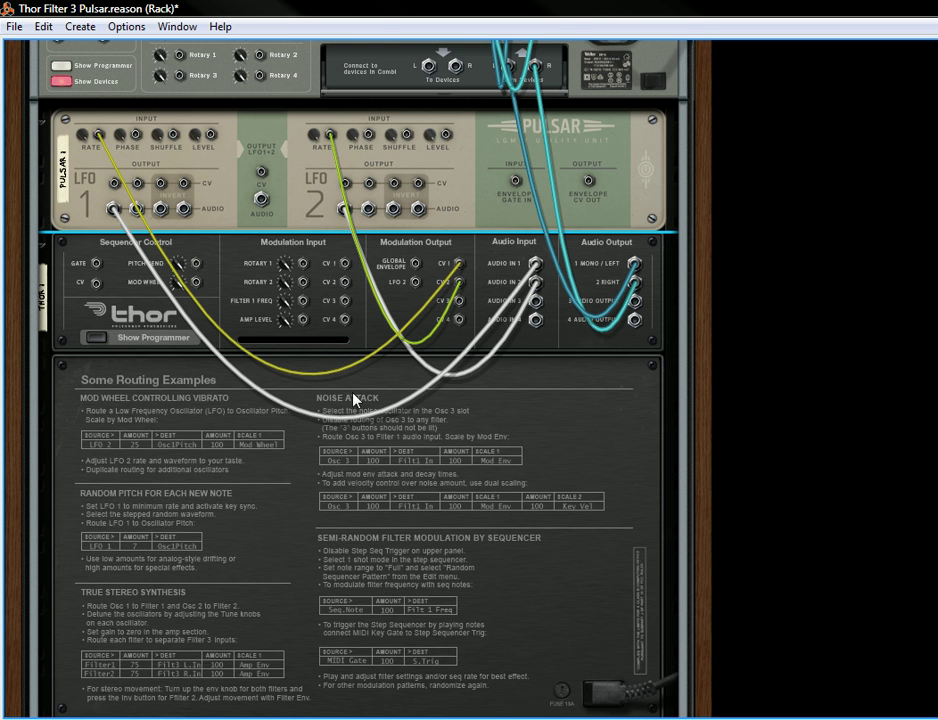
pyautogui.press('Tab')
pyautogui.scroll(5, 699, 176)
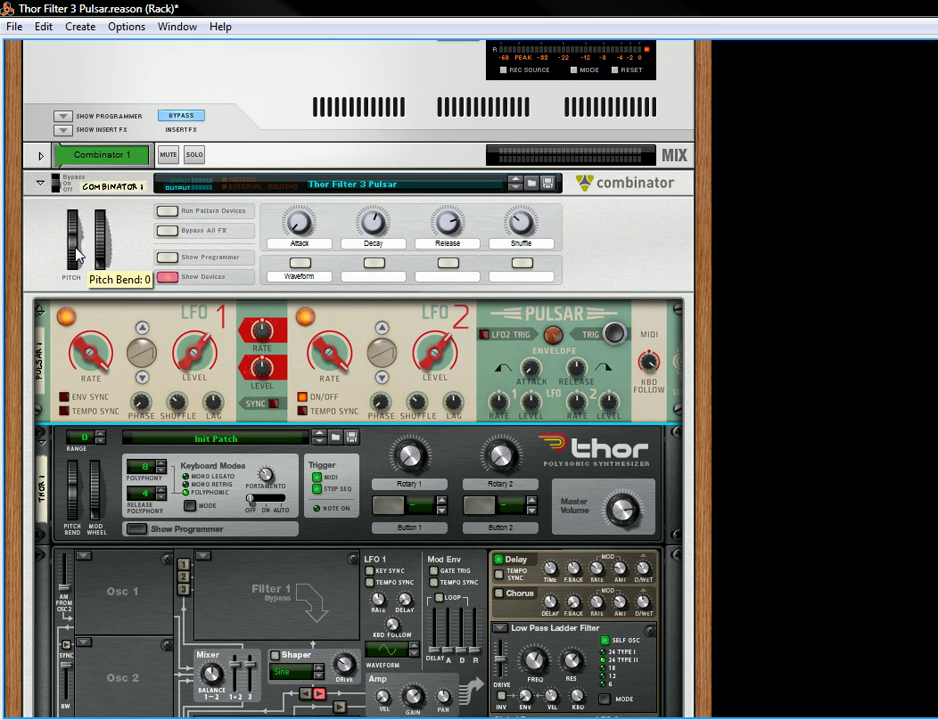
pyautogui.moveTo(77, 257); pyautogui.dragTo(113, 9)
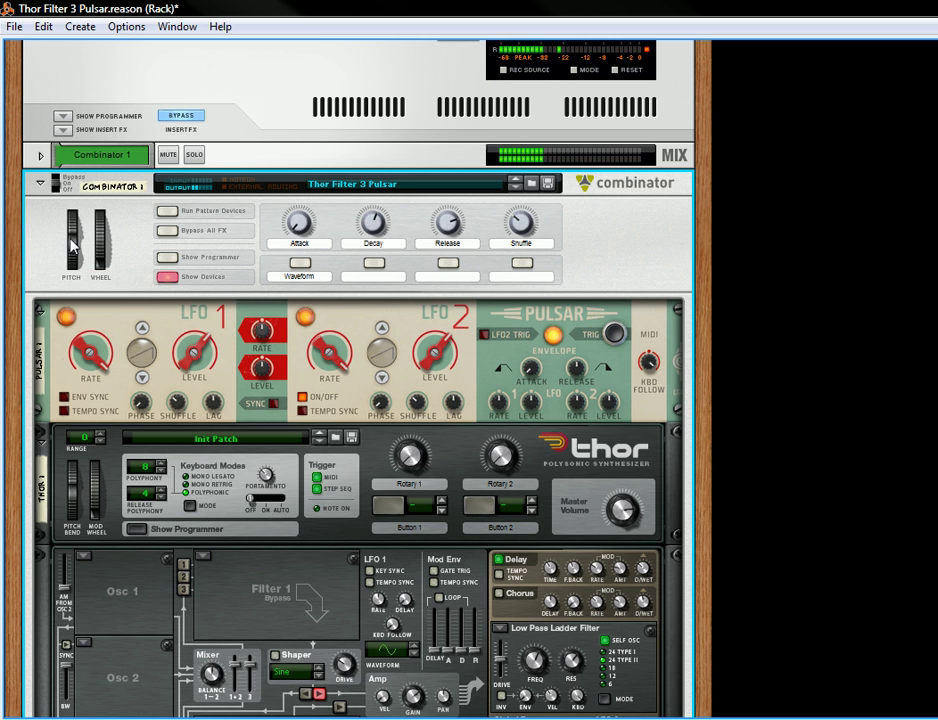
pyautogui.moveTo(93, 233); pyautogui.dragTo(58, 372)
pyautogui.moveTo(712, 450); pyautogui.dragTo(697, 233)
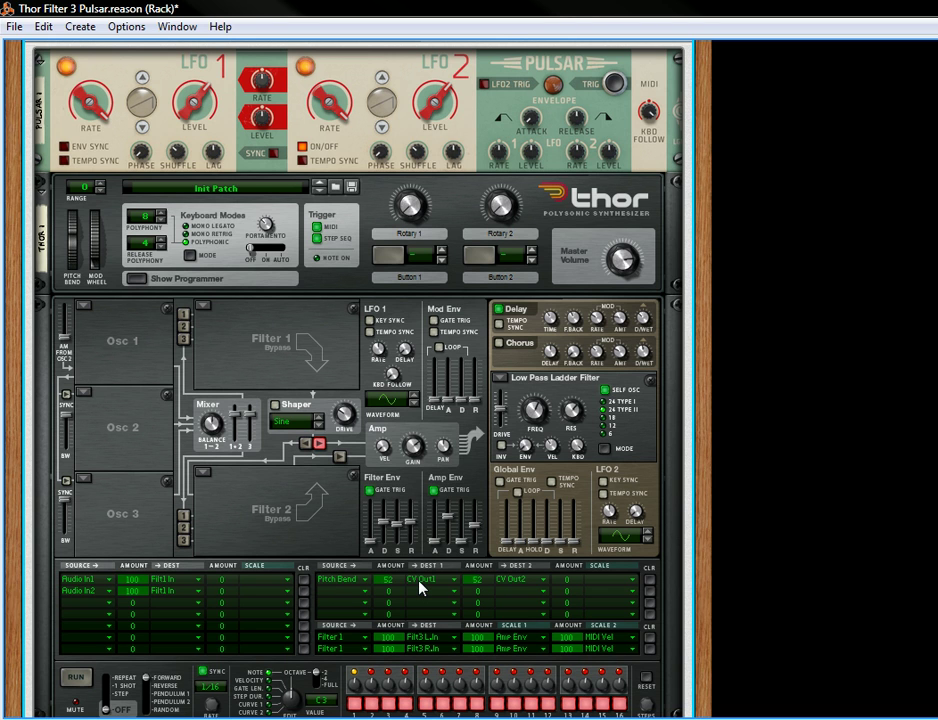
# Add an LFO 2 mod row sending amount 20 to CV Output 1
pyautogui.click(333, 598)
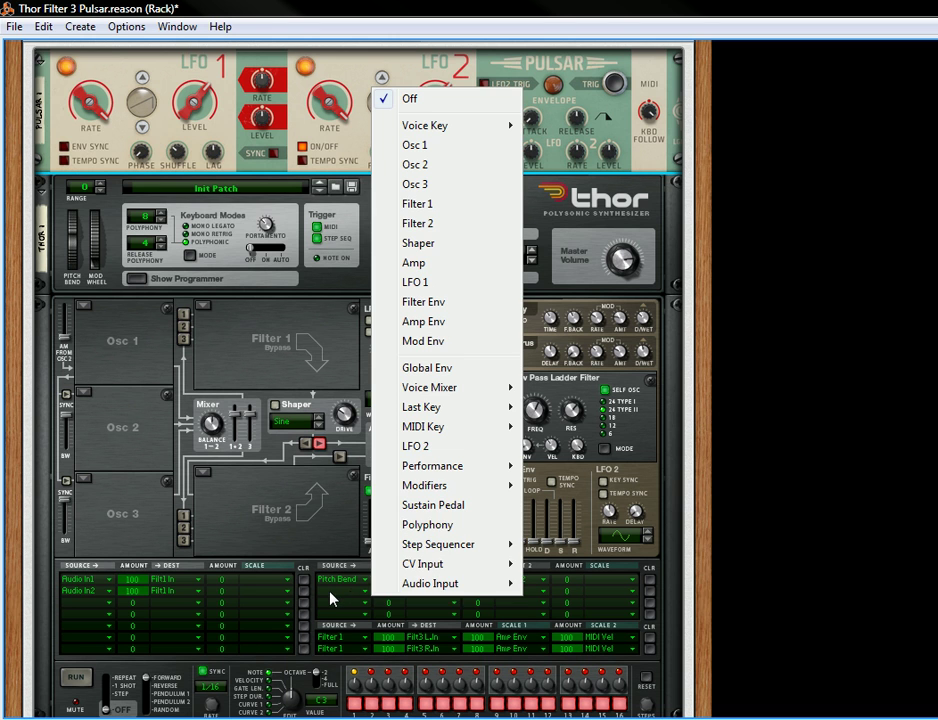
pyautogui.click(435, 444)
pyautogui.moveTo(389, 597); pyautogui.dragTo(415, 567)
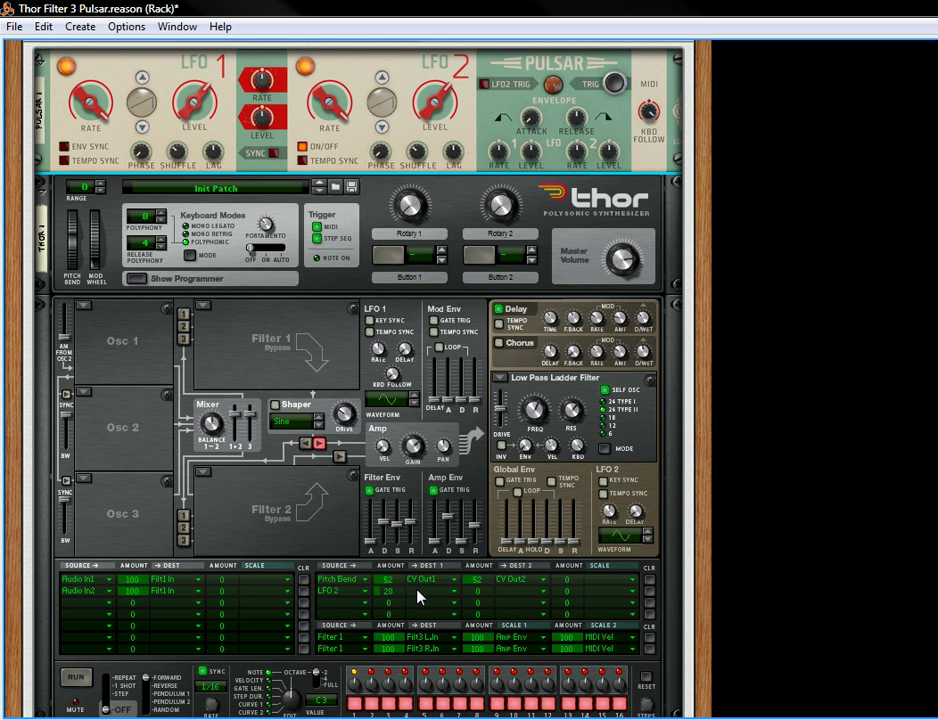
pyautogui.click(416, 589)
pyautogui.moveTo(607, 564)
pyautogui.click(632, 575)
# Give the LFO 2 row a second destination, CV Output 2, at amount 20
pyautogui.moveTo(468, 596); pyautogui.dragTo(511, 579)
pyautogui.click(509, 592)
pyautogui.moveTo(595, 568)
pyautogui.click(729, 583)
# Scale the LFO 2 row by Performance > Mod Wheel
pyautogui.click(632, 592)
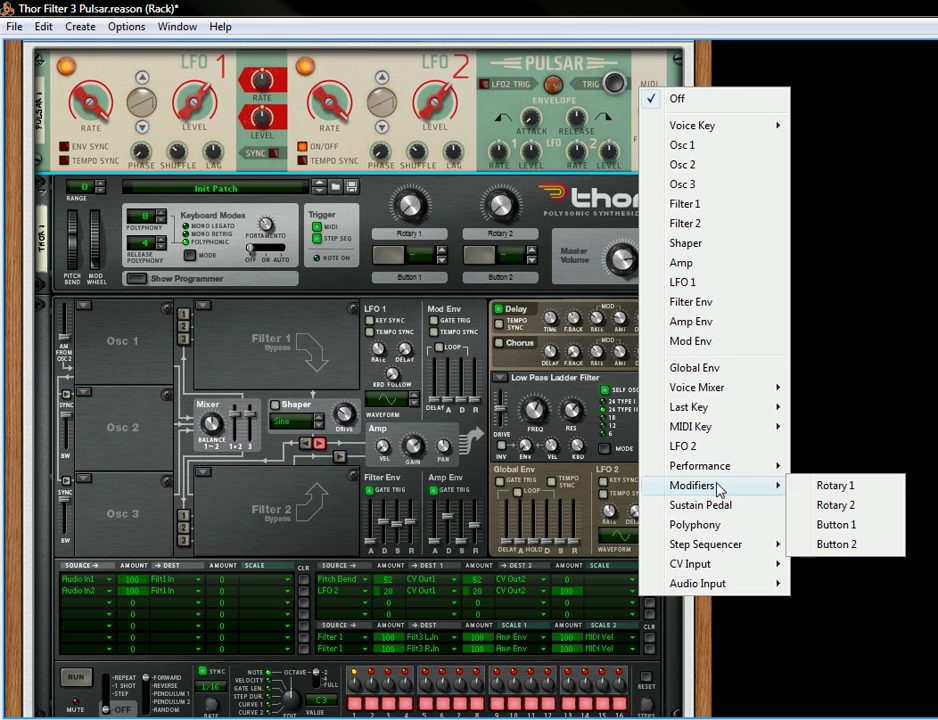
pyautogui.moveTo(721, 466)
pyautogui.click(838, 476)
pyautogui.moveTo(697, 240); pyautogui.dragTo(697, 300)
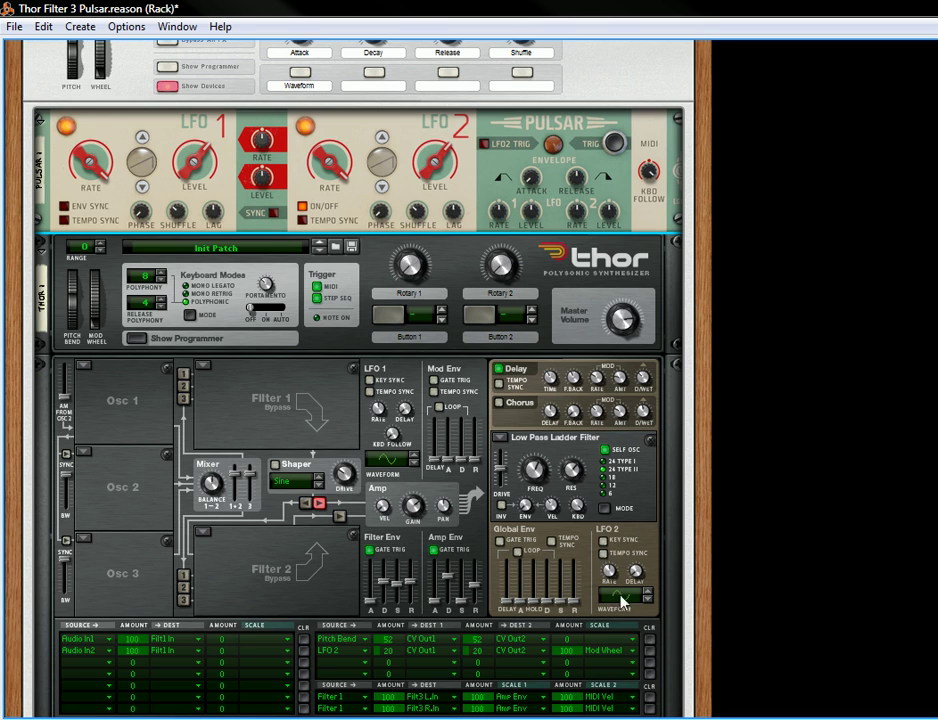
# Change LFO 2's waveform, raise its rate to 9.50 Hz, and push the Combinator mod wheel to 127
pyautogui.click(649, 596)
pyautogui.moveTo(609, 568); pyautogui.dragTo(638, 545)
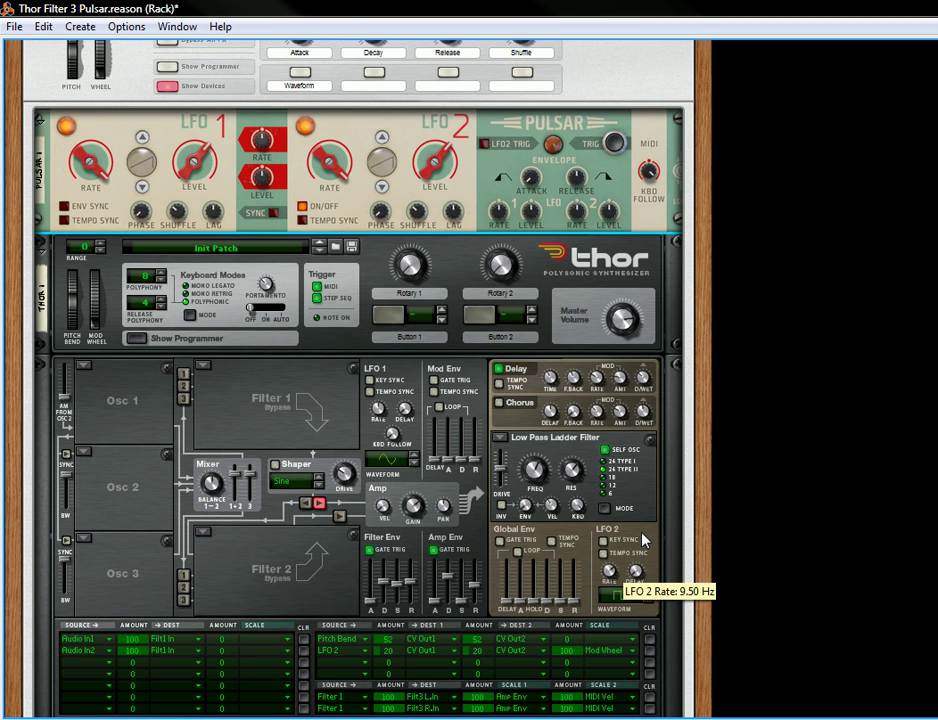
pyautogui.moveTo(706, 306); pyautogui.dragTo(697, 555)
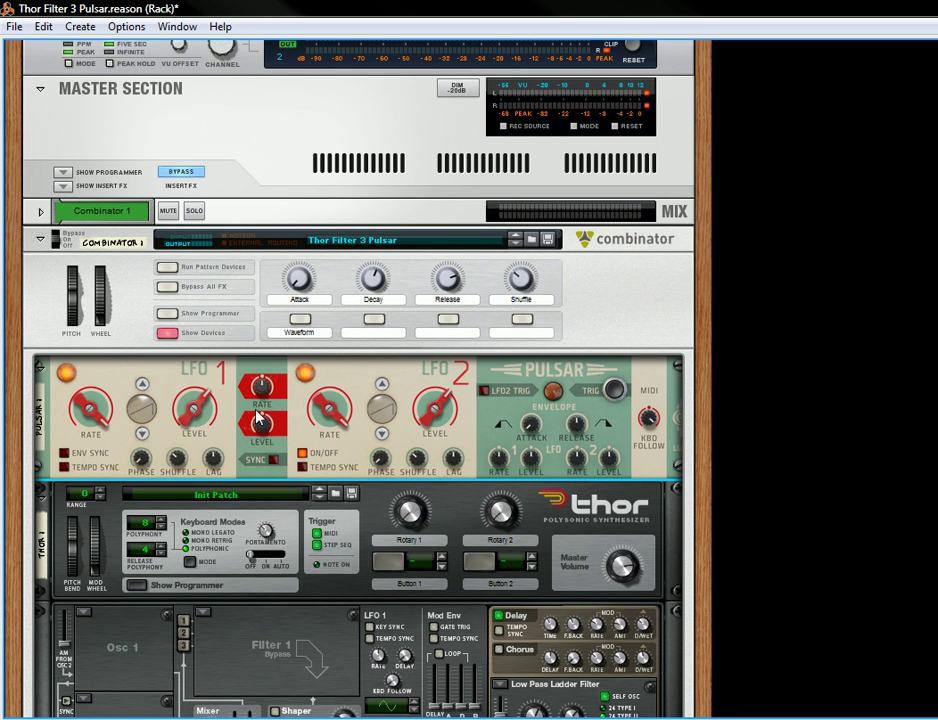
pyautogui.click(106, 322)
pyautogui.moveTo(106, 322); pyautogui.dragTo(130, 577)
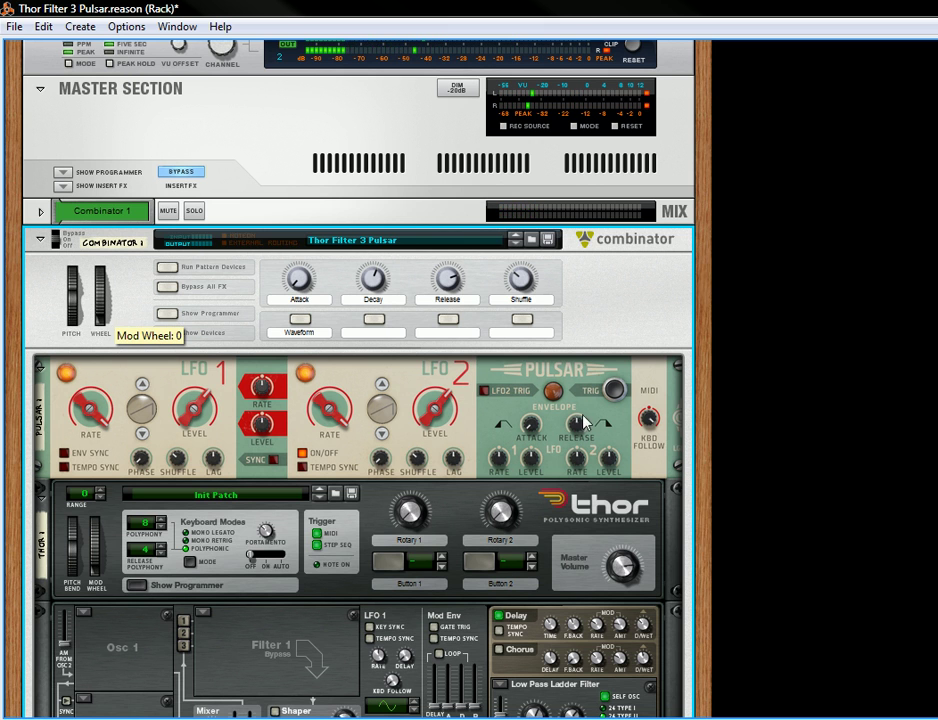
# Delete all devices in the old Combinator and create a new empty Combinator
pyautogui.scroll(-6, 720, 276)
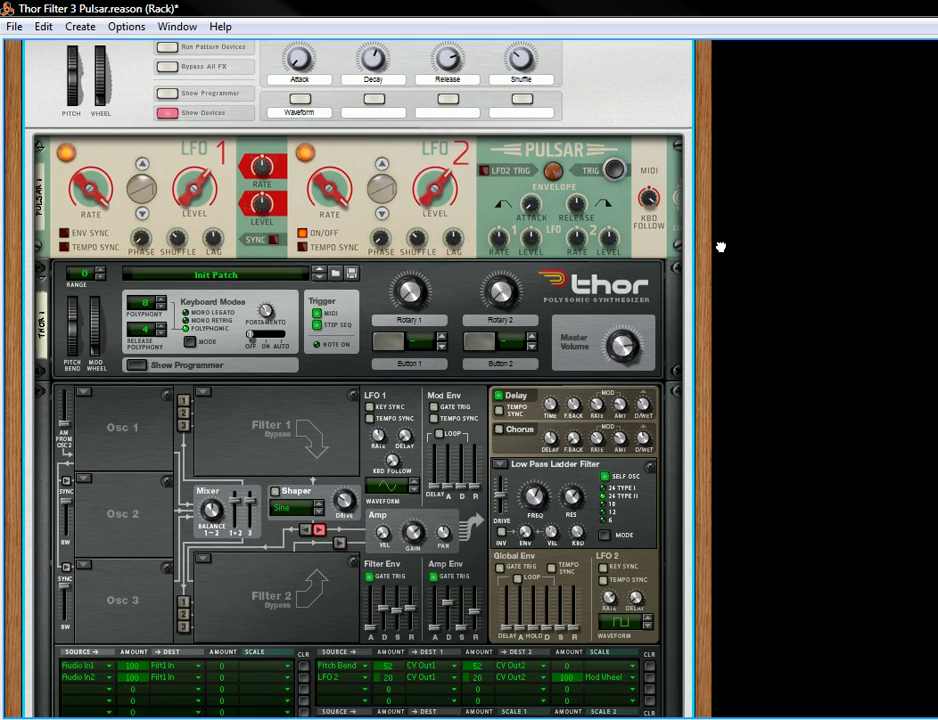
pyautogui.scroll(4, 718, 404)
pyautogui.rightClick(584, 234)
pyautogui.click(647, 289)
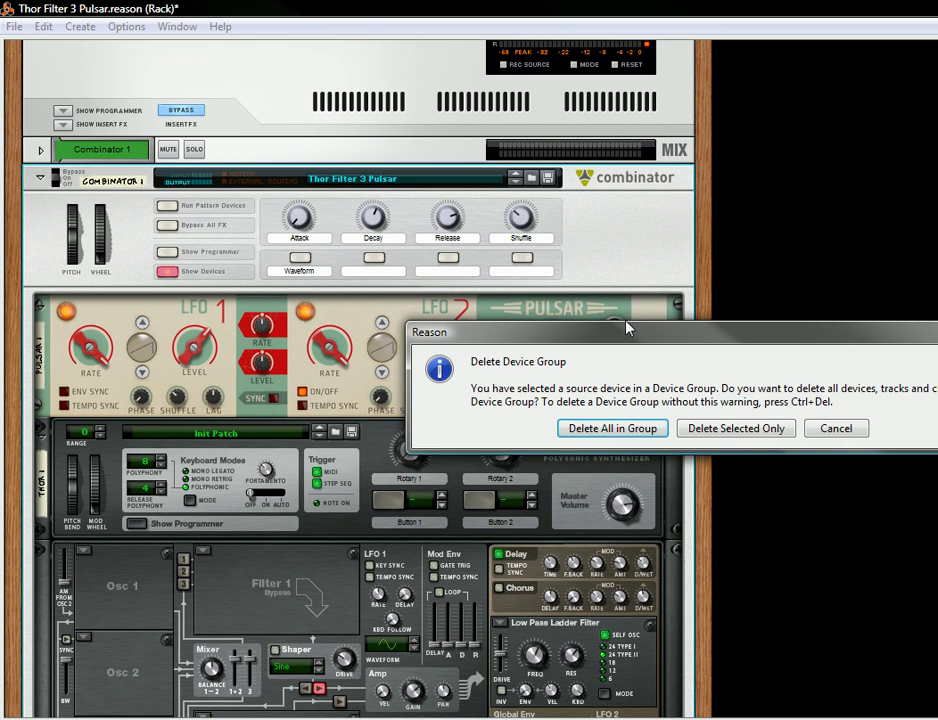
pyautogui.click(604, 430)
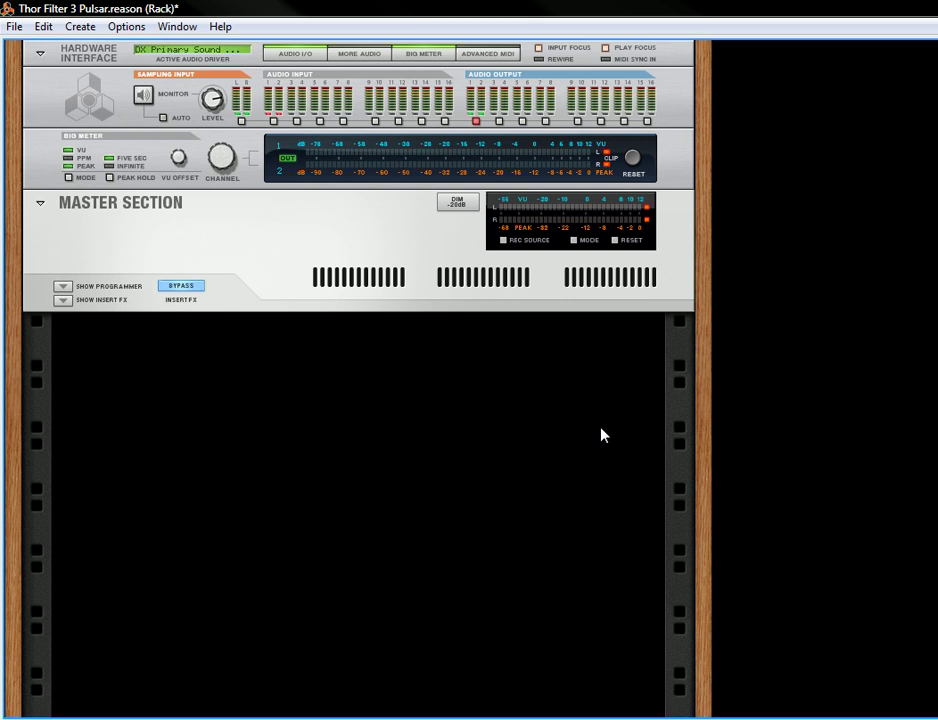
pyautogui.rightClick(336, 395)
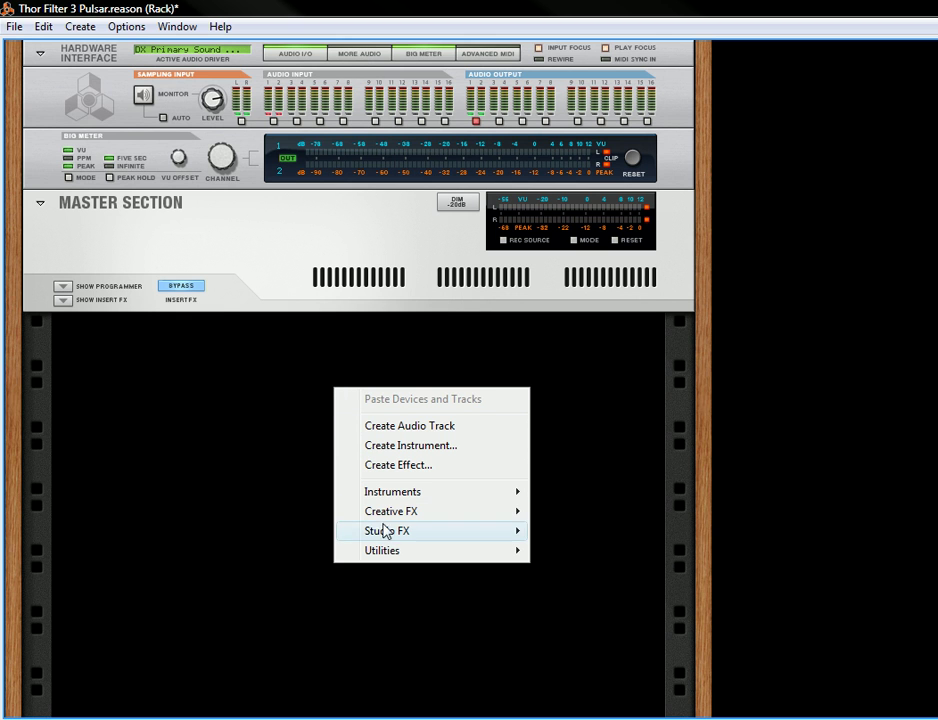
pyautogui.moveTo(479, 558)
pyautogui.click(620, 560)
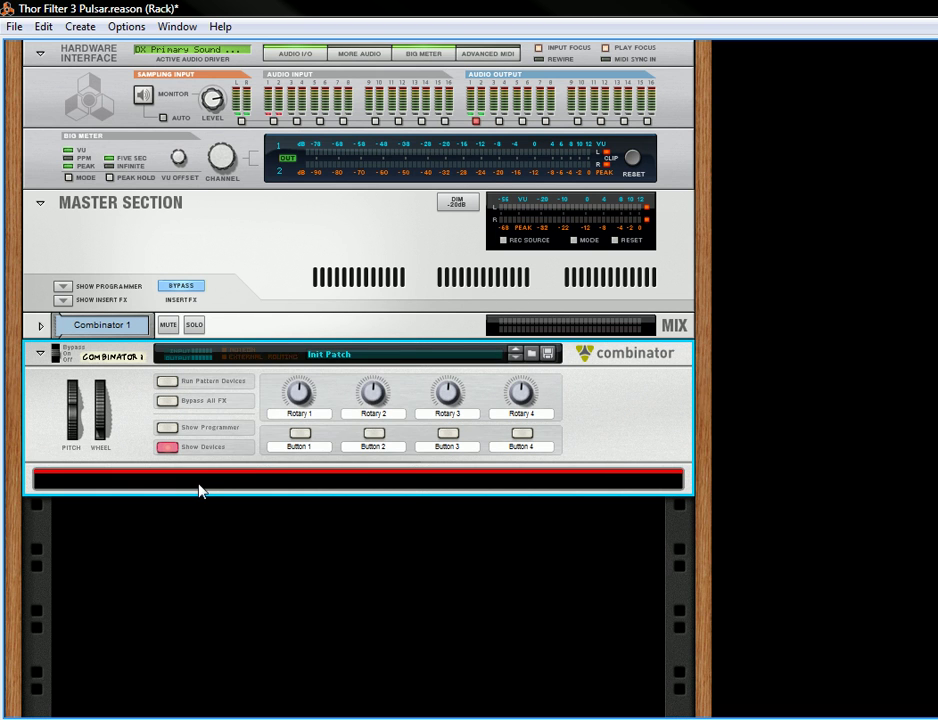
# Add a Line Mixer 6:2 and a Pulsar Dual LFO inside the new Combinator
pyautogui.rightClick(199, 490)
pyautogui.moveTo(291, 462)
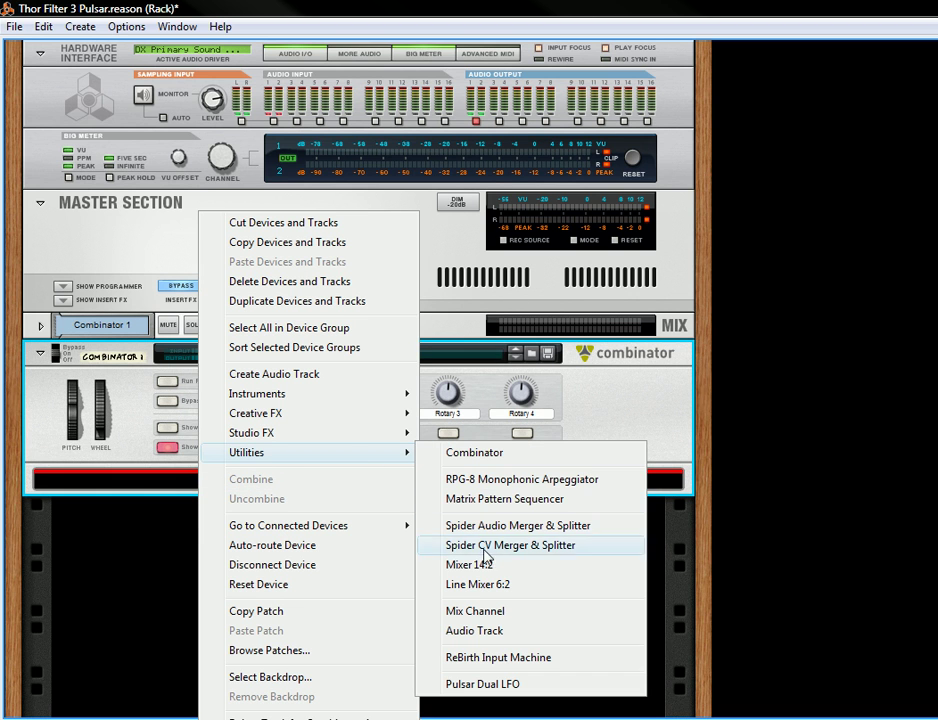
pyautogui.click(490, 590)
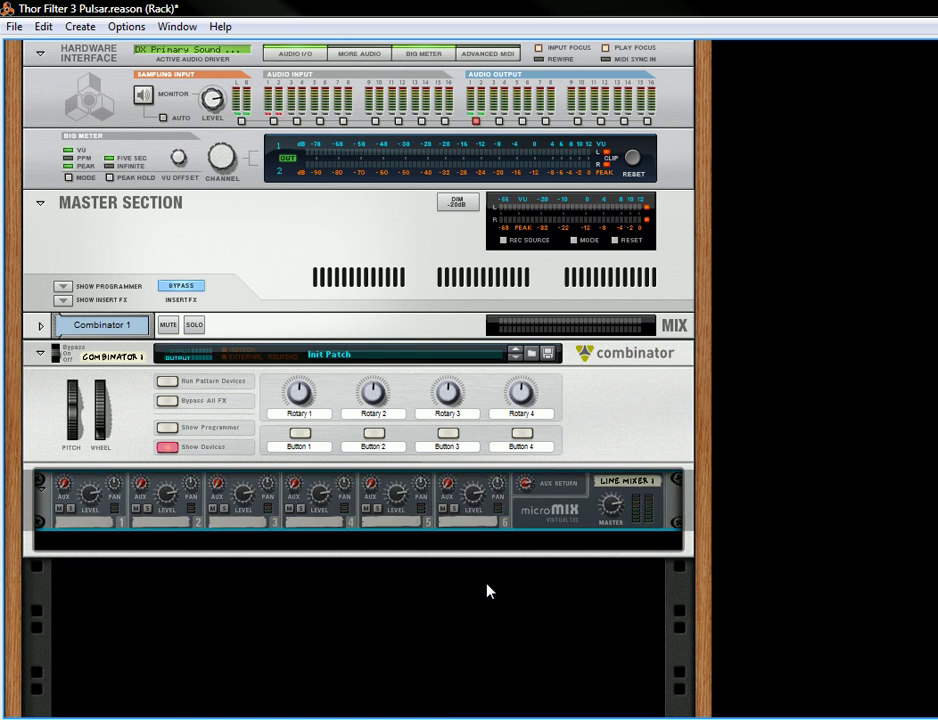
pyautogui.rightClick(435, 535)
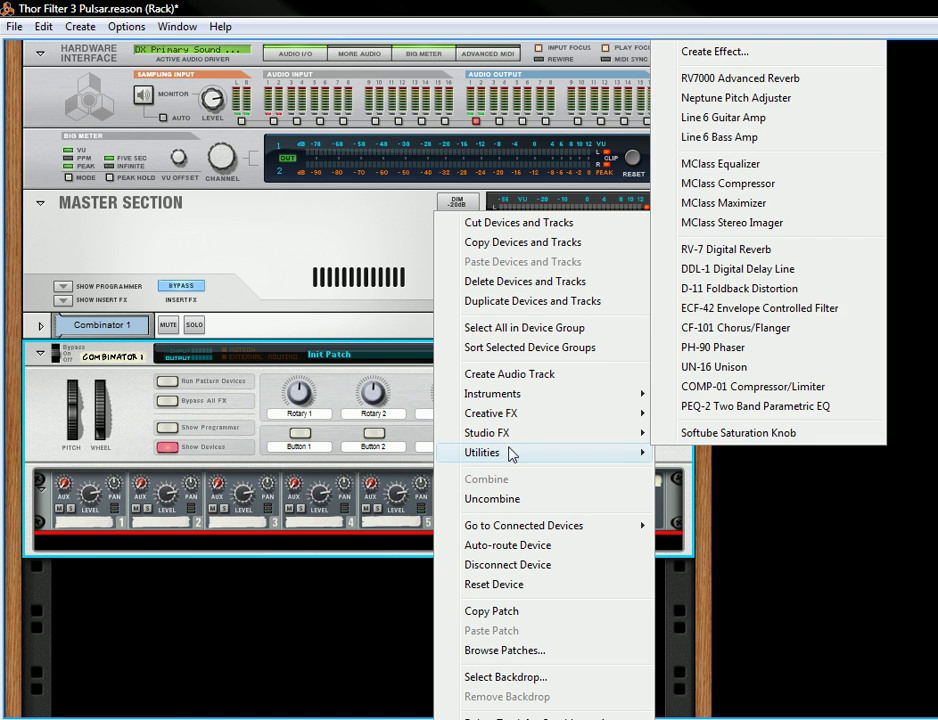
pyautogui.moveTo(510, 453)
pyautogui.click(705, 684)
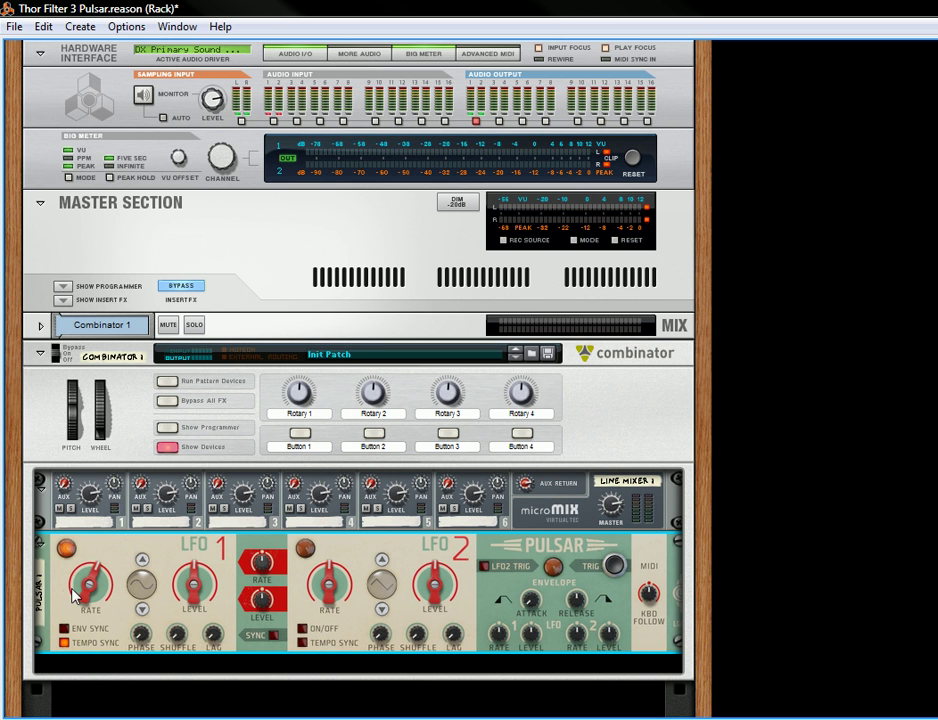
# Enable Pulsar LFO 2, unsync LFO 1, and retune both LFO rates and levels to around 60%
pyautogui.click(301, 628)
pyautogui.click(64, 643)
pyautogui.moveTo(90, 585); pyautogui.dragTo(96, 650)
pyautogui.moveTo(329, 590); pyautogui.dragTo(527, 605)
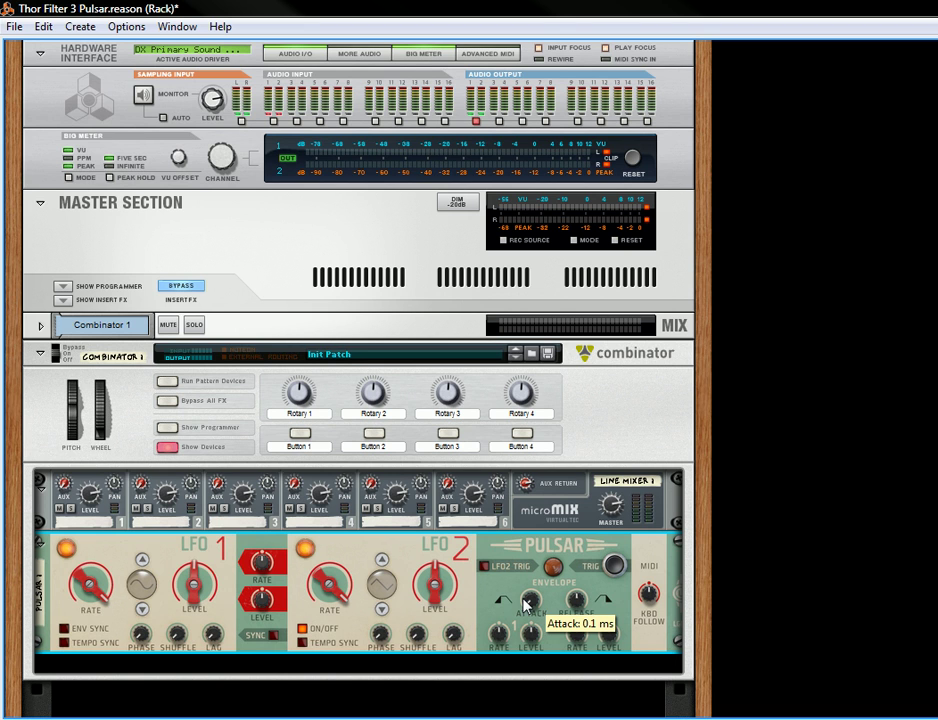
pyautogui.moveTo(195, 590); pyautogui.dragTo(219, 558)
pyautogui.moveTo(440, 593); pyautogui.dragTo(450, 562)
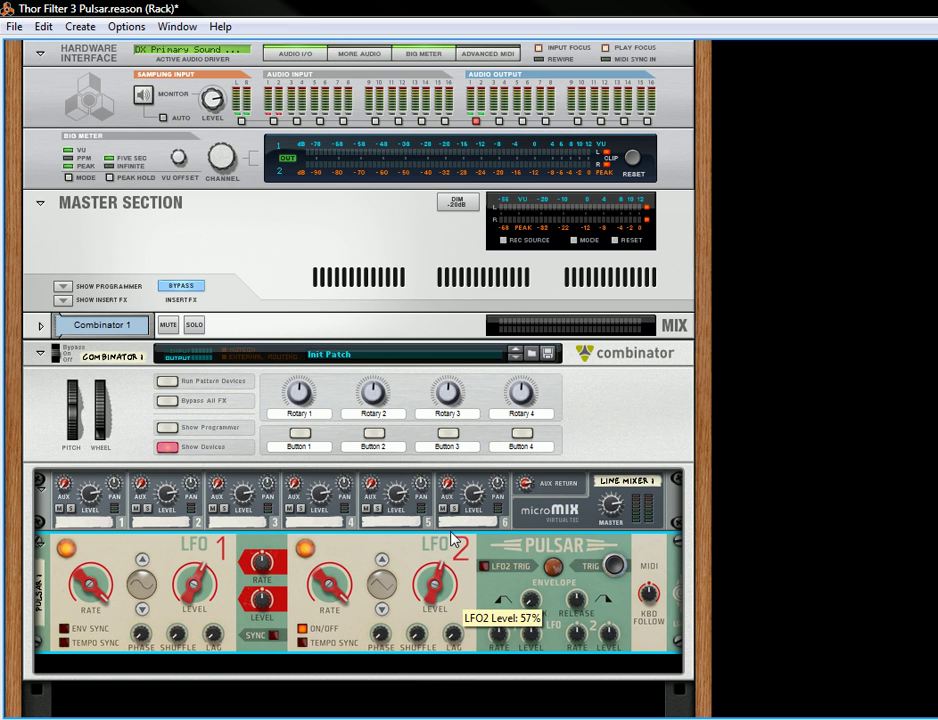
pyautogui.moveTo(455, 538); pyautogui.dragTo(443, 593)
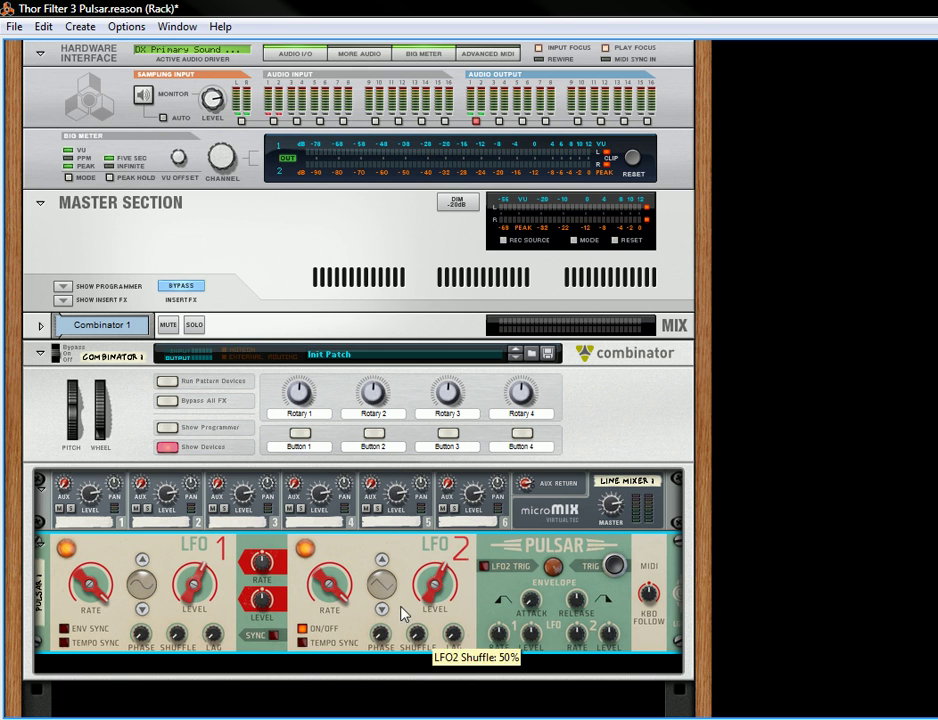
# Add a Thor Polysonic Synthesizer and show its full programmer
pyautogui.rightClick(352, 648)
pyautogui.moveTo(433, 340)
pyautogui.click(632, 409)
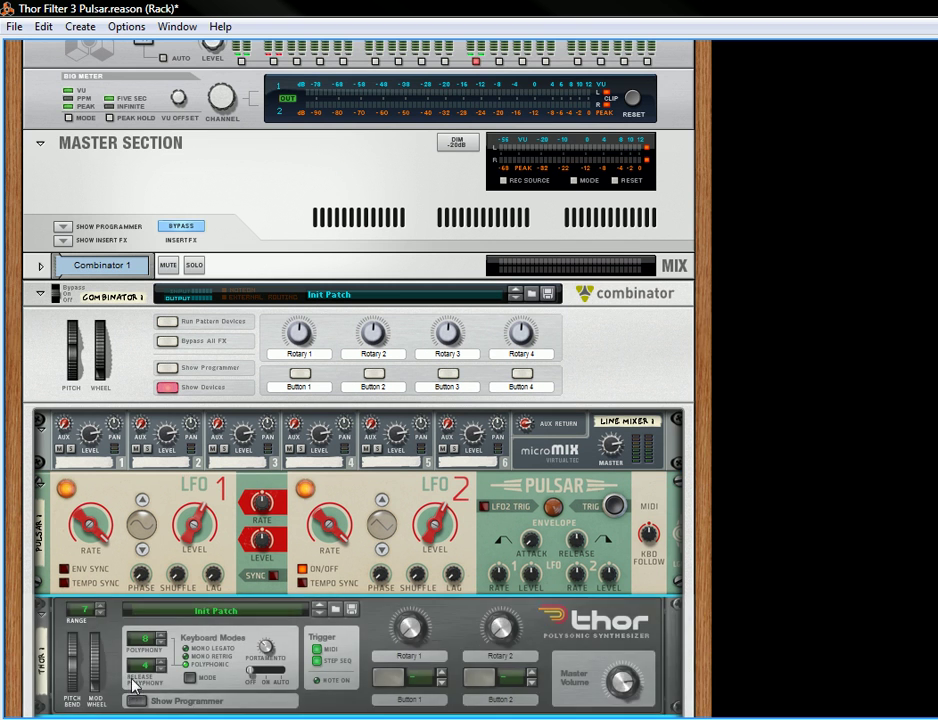
pyautogui.click(134, 701)
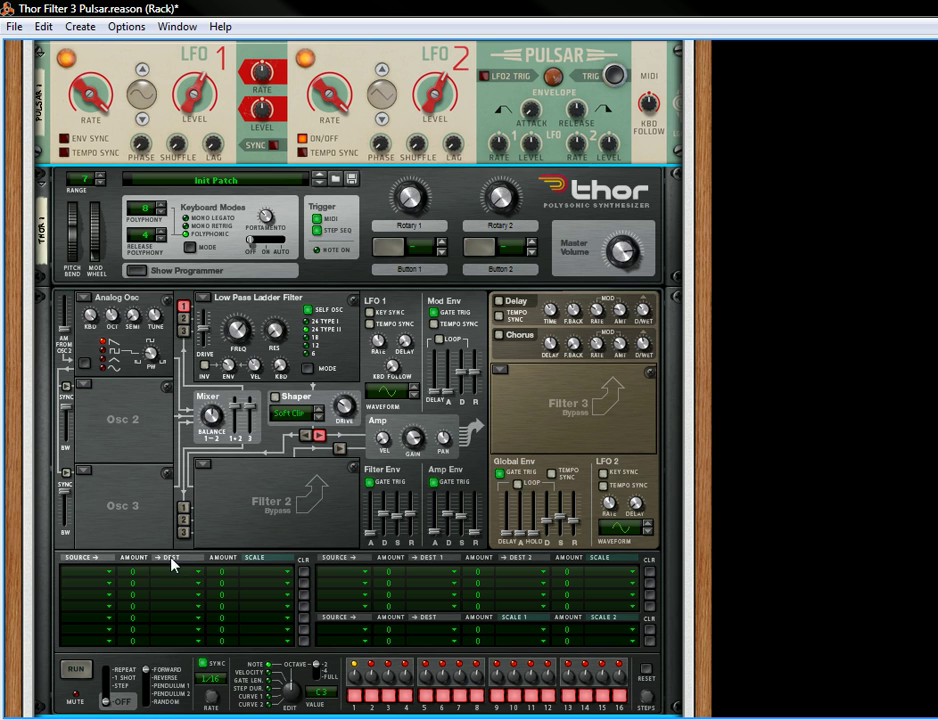
# Set Thor's Osc 1 to Off, bypass Filter 1, and disable the Osc 1→Filter 1 routing
pyautogui.click(97, 297)
pyautogui.click(117, 434)
pyautogui.click(204, 298)
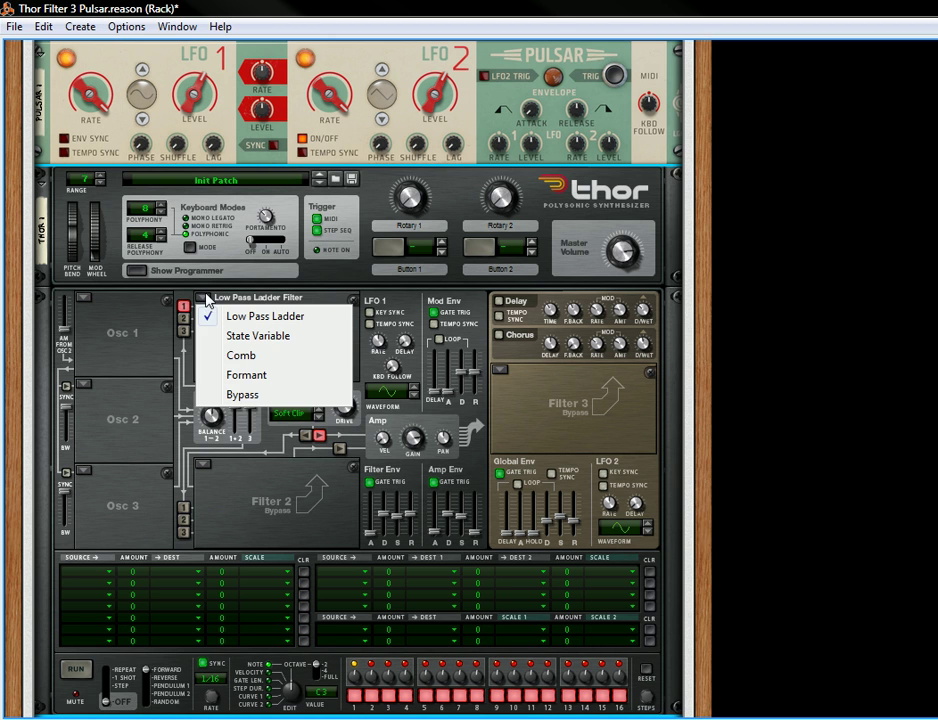
pyautogui.click(237, 396)
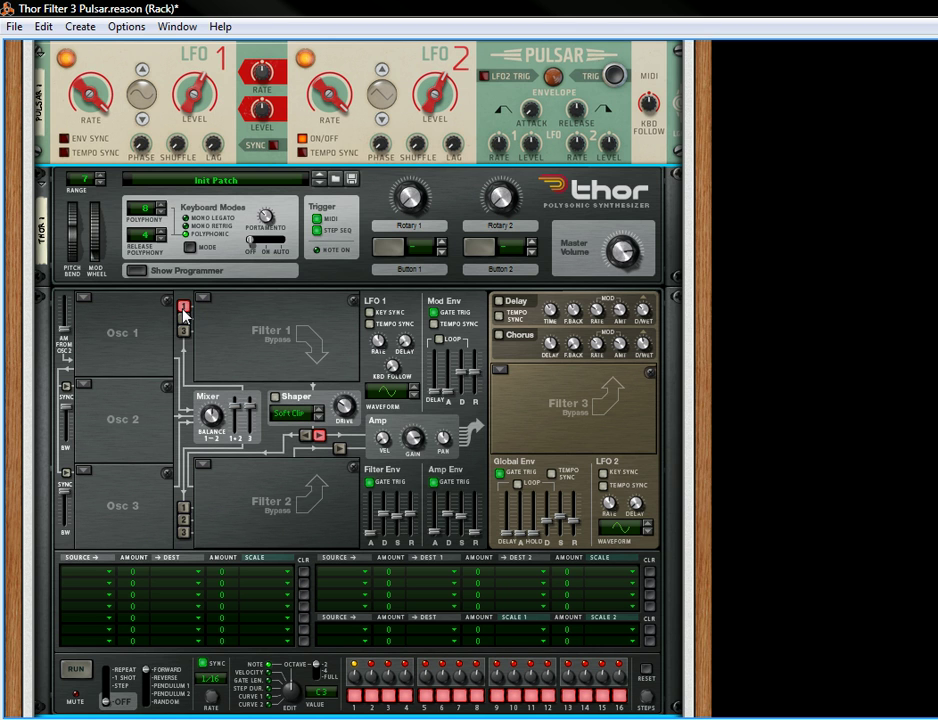
pyautogui.click(184, 310)
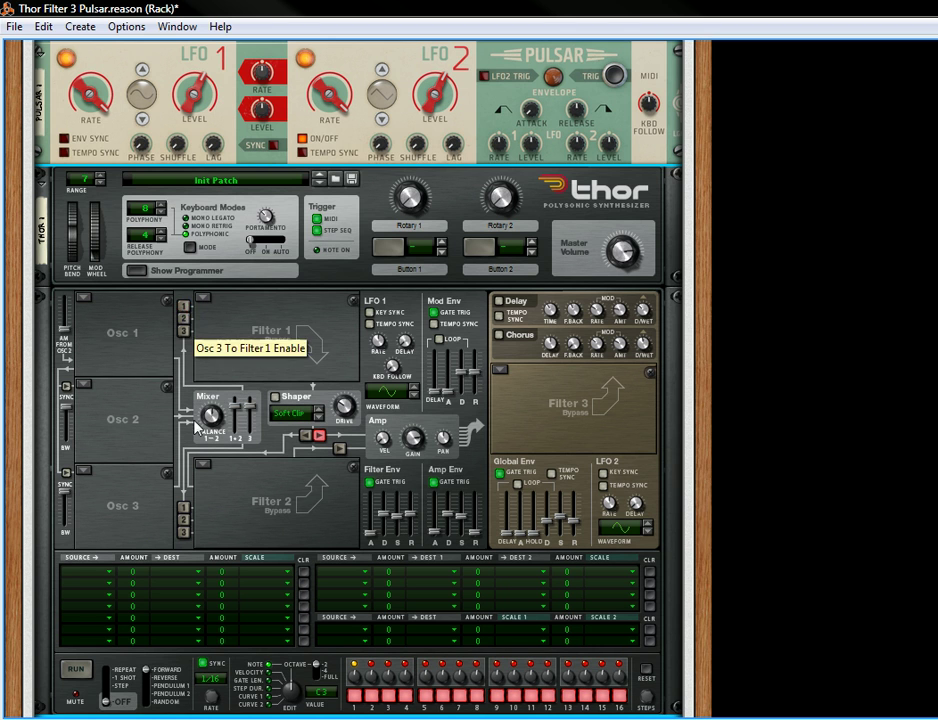
# Set two mod rows' sources to Audio In1 and Audio In2, each at amount 100
pyautogui.click(112, 576)
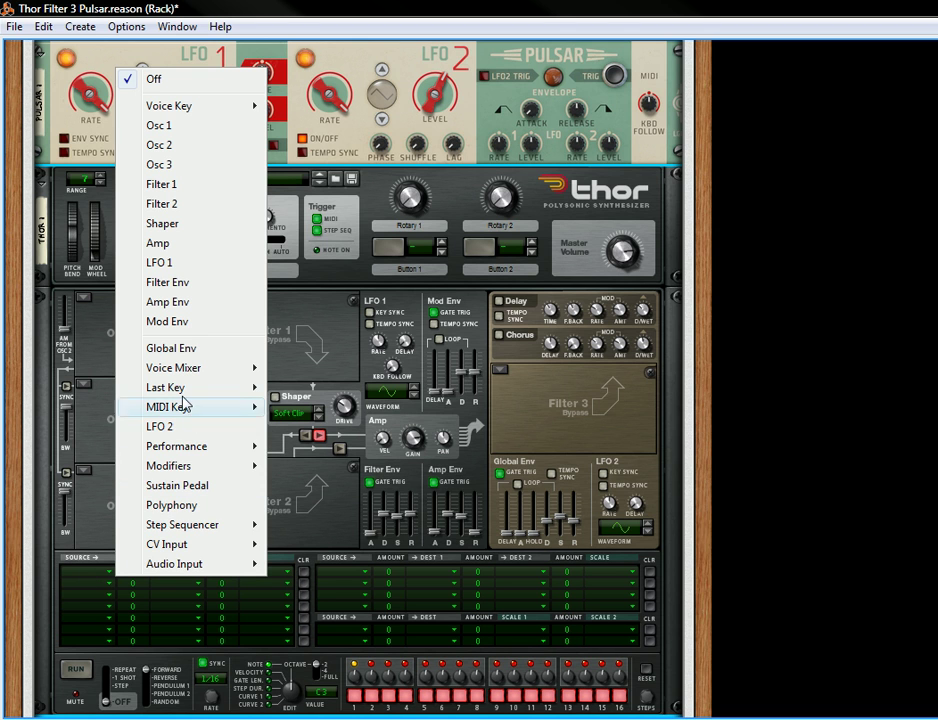
pyautogui.moveTo(181, 549)
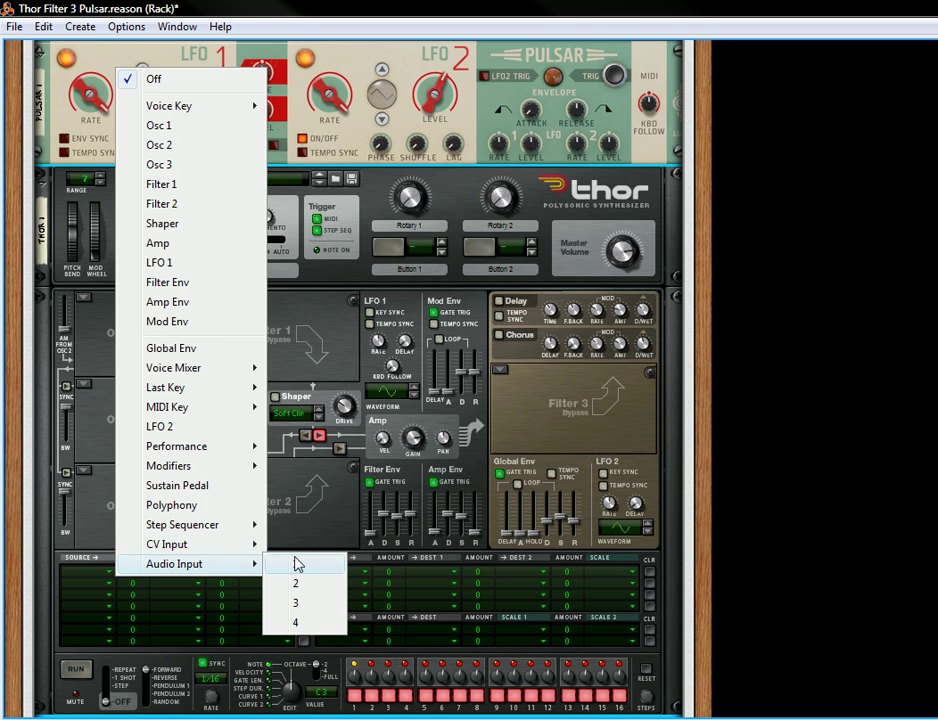
pyautogui.click(297, 565)
pyautogui.click(78, 588)
pyautogui.moveTo(190, 574)
pyautogui.click(304, 596)
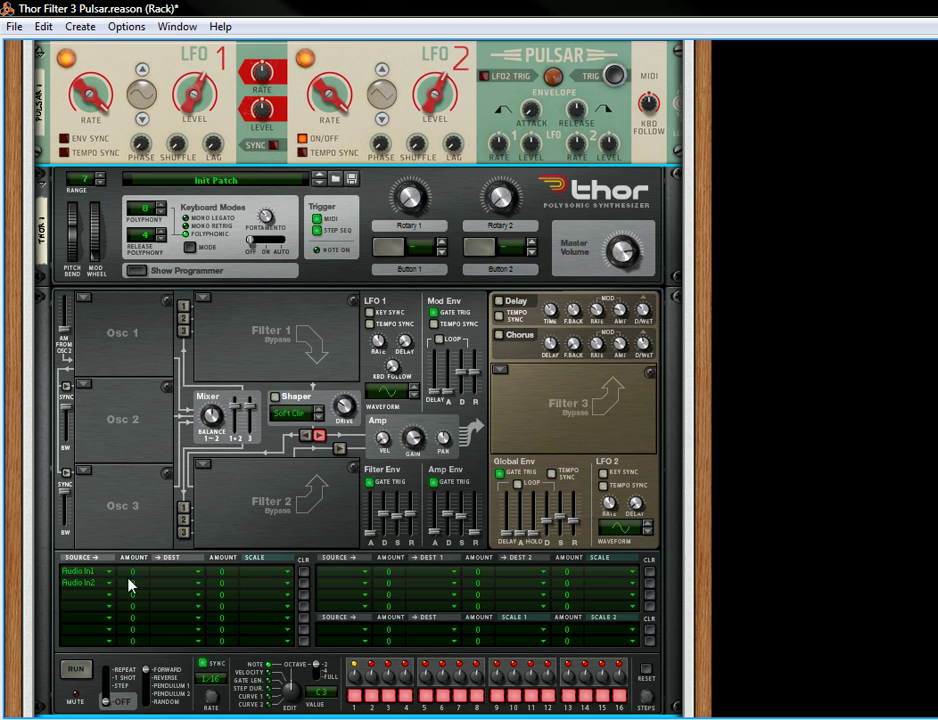
pyautogui.moveTo(133, 573); pyautogui.dragTo(165, 588)
# Route both audio input rows to Filter 1 > Audio Input
pyautogui.click(165, 574)
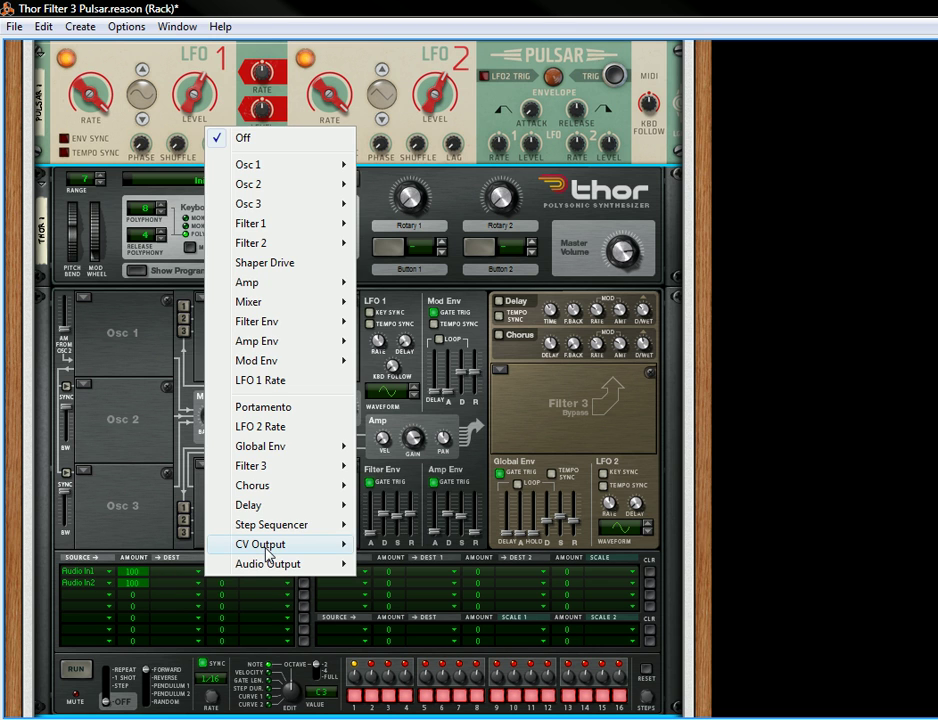
pyautogui.moveTo(285, 224)
pyautogui.click(400, 222)
pyautogui.click(165, 587)
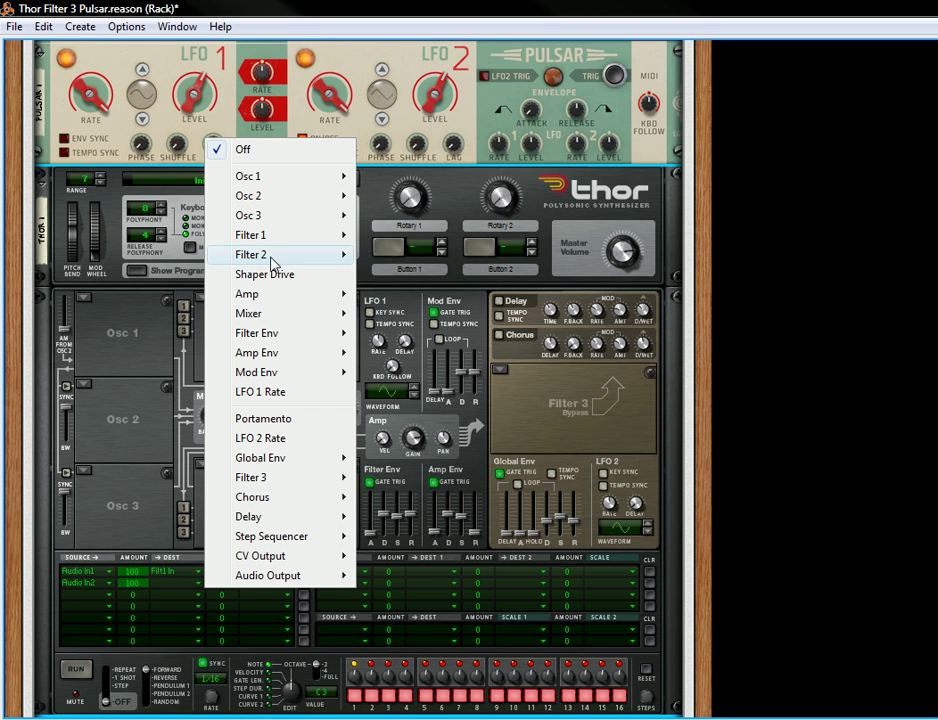
pyautogui.moveTo(277, 234)
pyautogui.click(400, 238)
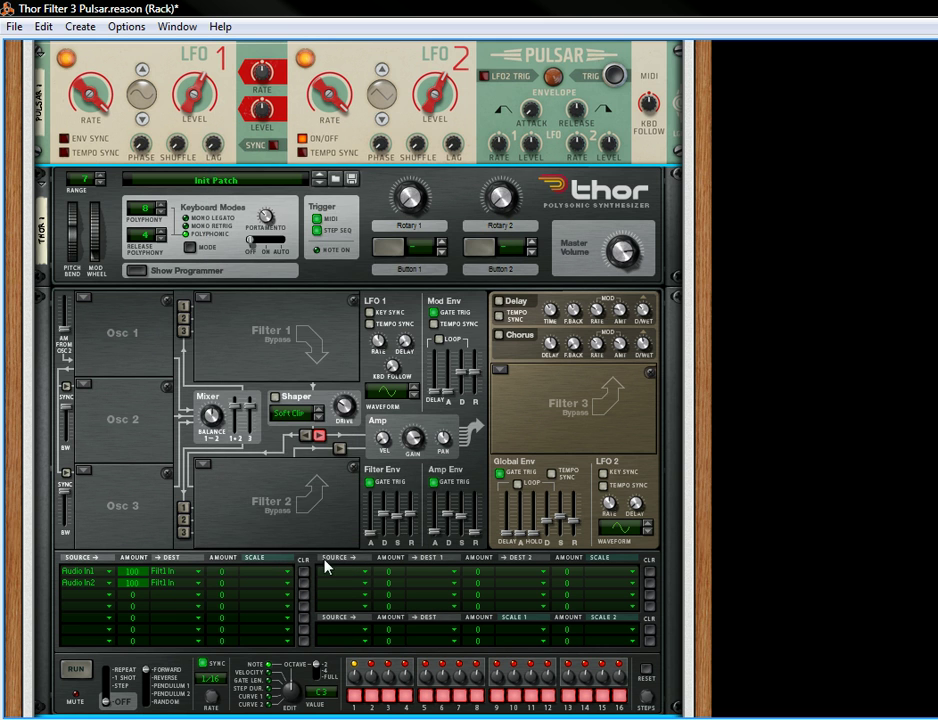
# Set two lower mod rows' sources to Filter 1 at amount 100
pyautogui.click(338, 636)
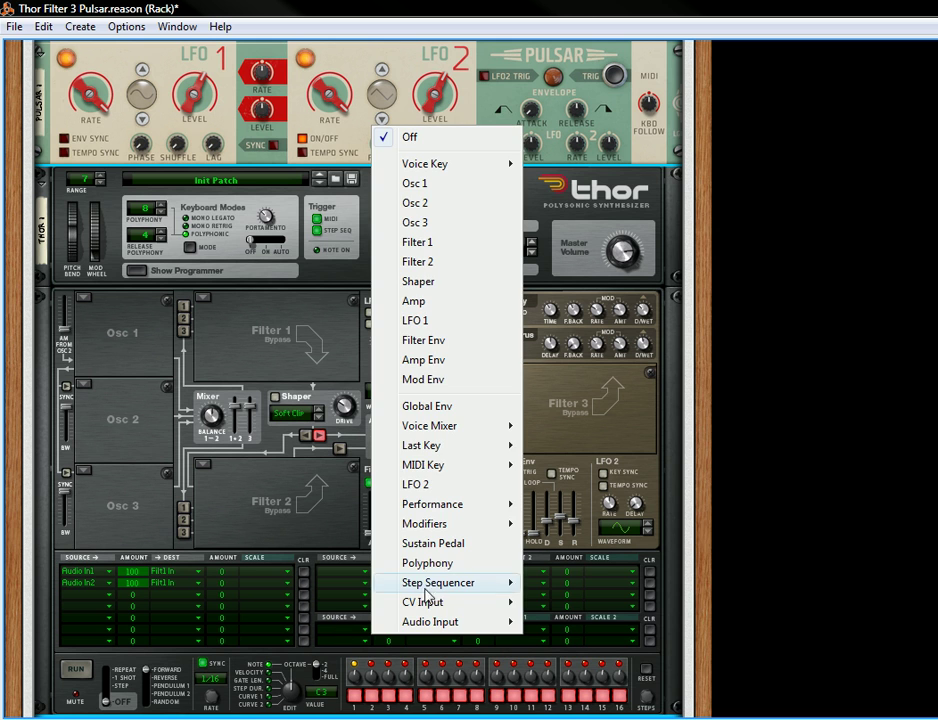
pyautogui.click(440, 241)
pyautogui.click(335, 646)
pyautogui.click(425, 252)
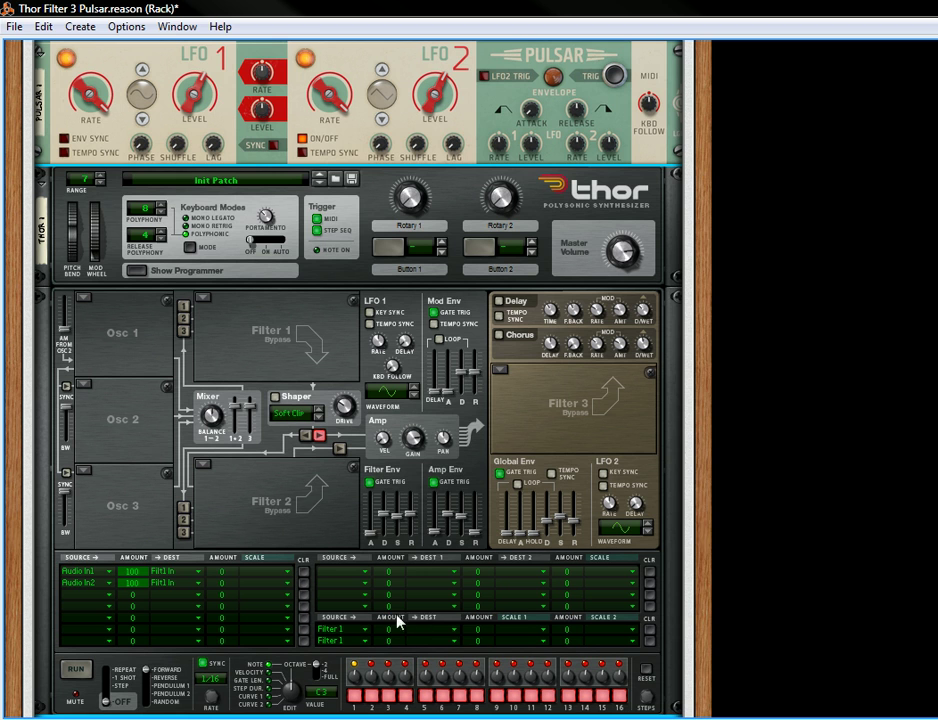
pyautogui.moveTo(392, 641); pyautogui.dragTo(422, 630)
# Send the two Filter 1 rows to Filter 3's Left and Right inputs
pyautogui.click(422, 630)
pyautogui.moveTo(510, 583)
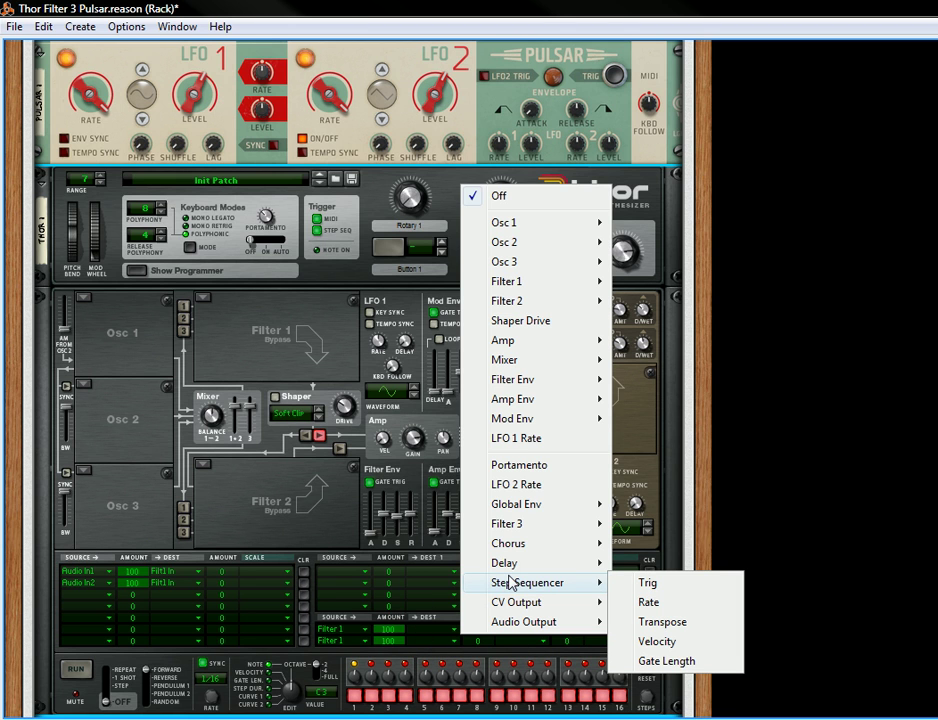
pyautogui.moveTo(505, 523)
pyautogui.click(545, 524)
pyautogui.click(429, 650)
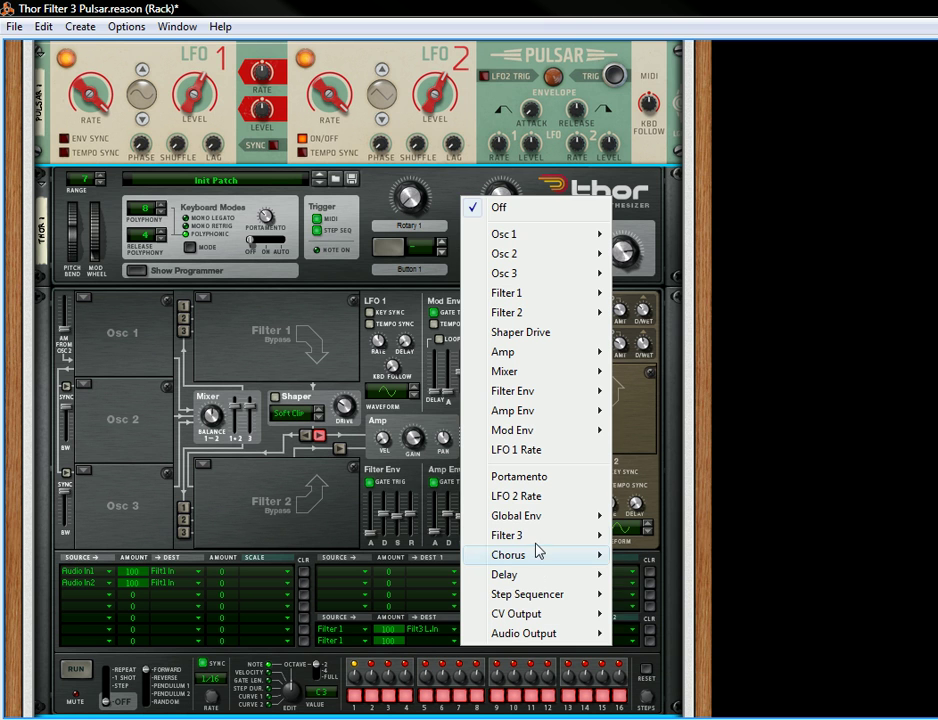
pyautogui.moveTo(540, 538)
pyautogui.click(658, 555)
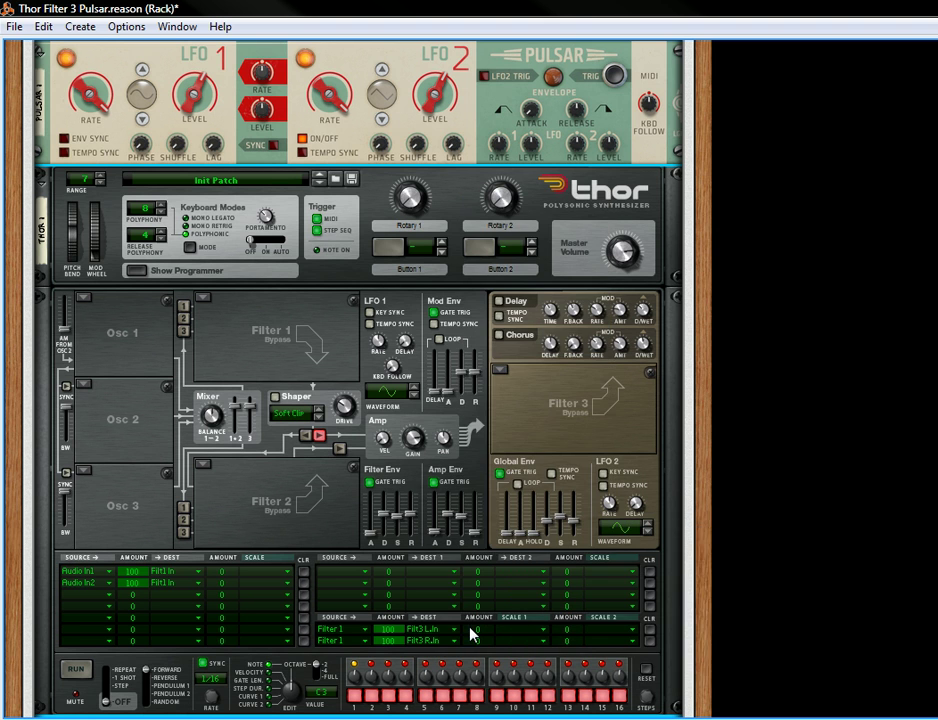
# Scale both Filter 1 rows by Amp Env with Scale 1 amount 100
pyautogui.moveTo(474, 636); pyautogui.dragTo(474, 590)
pyautogui.click(513, 632)
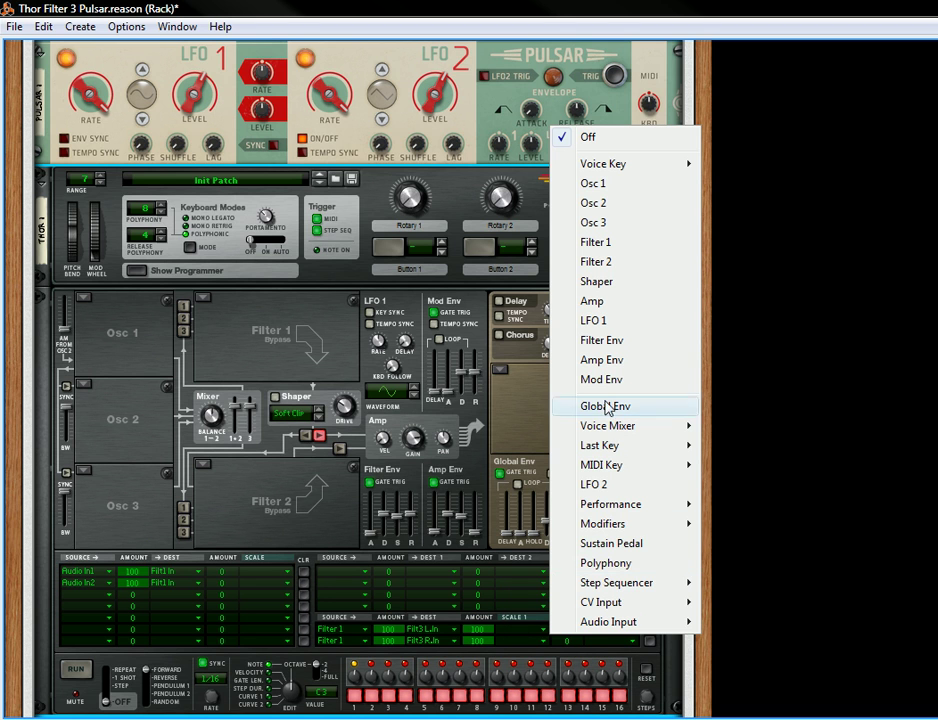
pyautogui.click(610, 362)
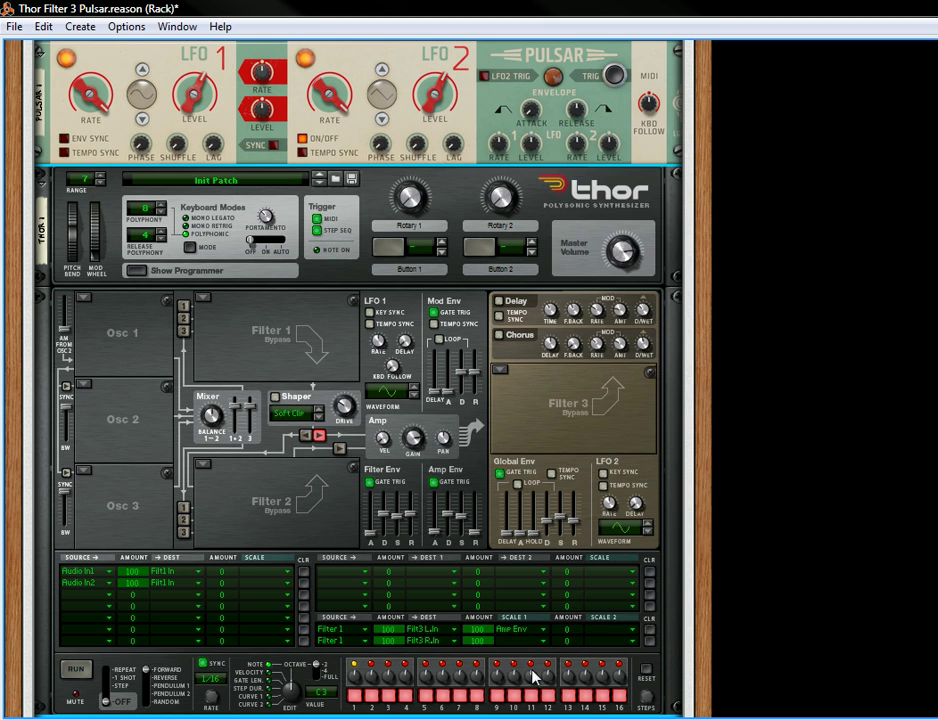
pyautogui.click(521, 640)
pyautogui.click(576, 372)
# Add MIDI Key > Velocity as Scale 2 on both Filter 1 rows at 100
pyautogui.moveTo(570, 630); pyautogui.dragTo(572, 585)
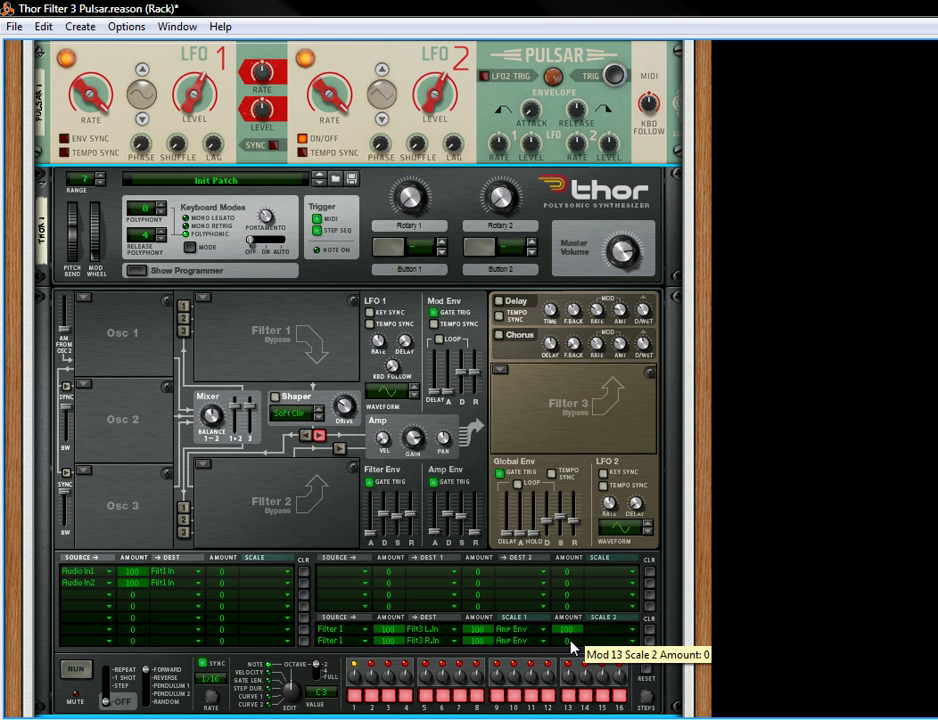
pyautogui.moveTo(567, 641); pyautogui.dragTo(600, 588)
pyautogui.click(597, 632)
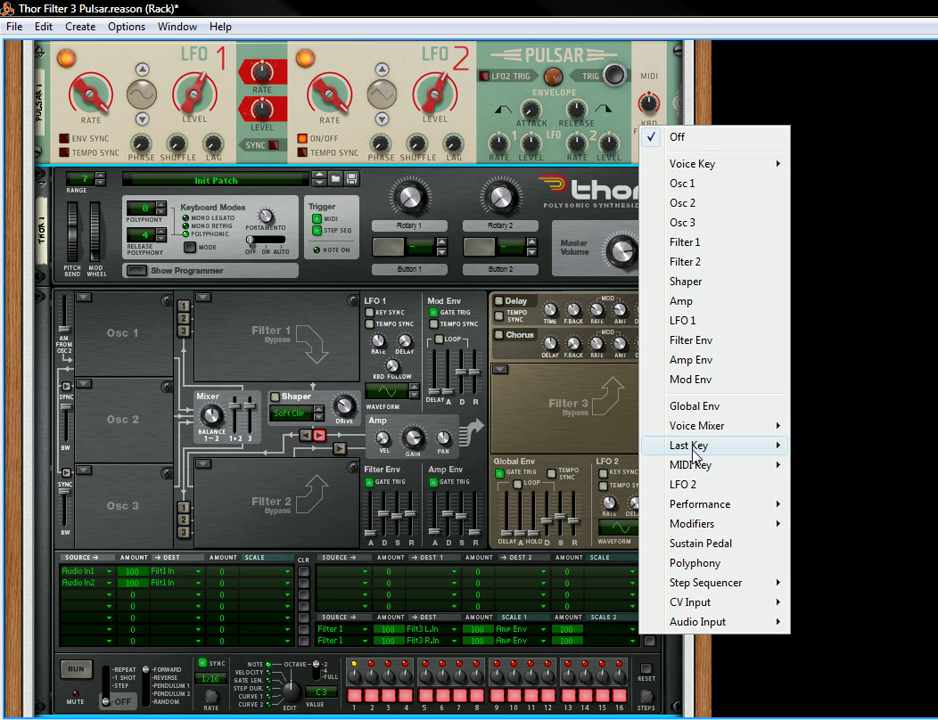
pyautogui.moveTo(703, 470)
pyautogui.click(845, 486)
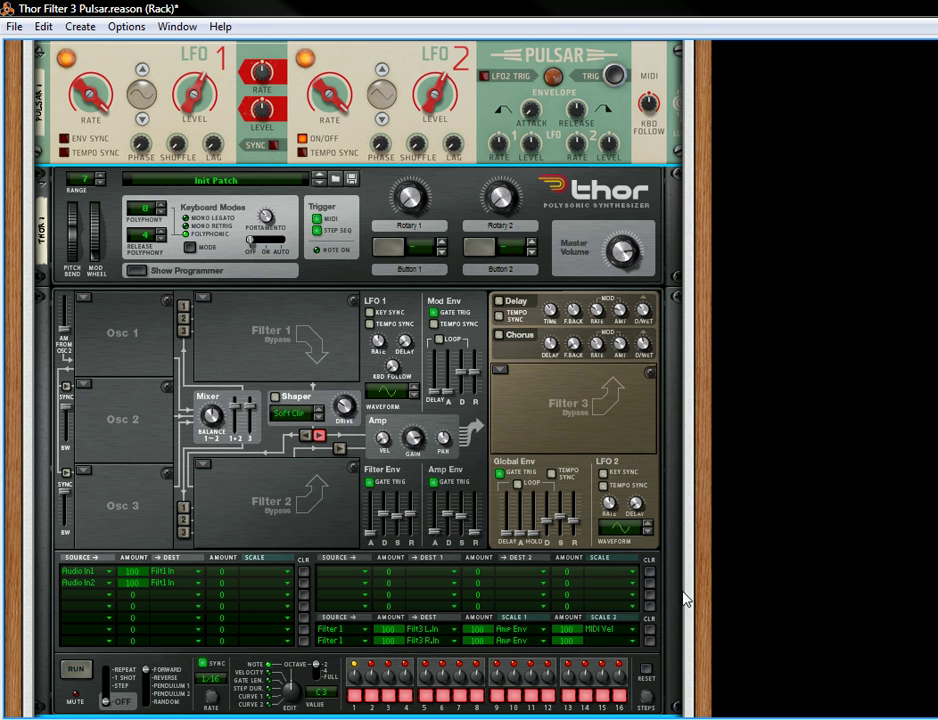
pyautogui.click(600, 642)
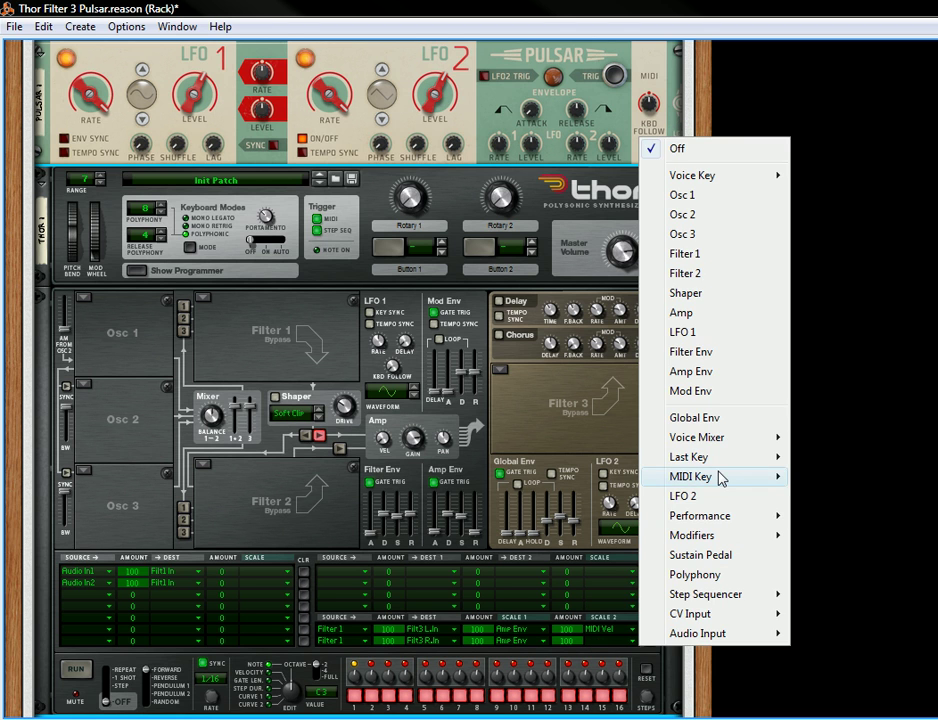
pyautogui.moveTo(700, 477)
pyautogui.click(843, 498)
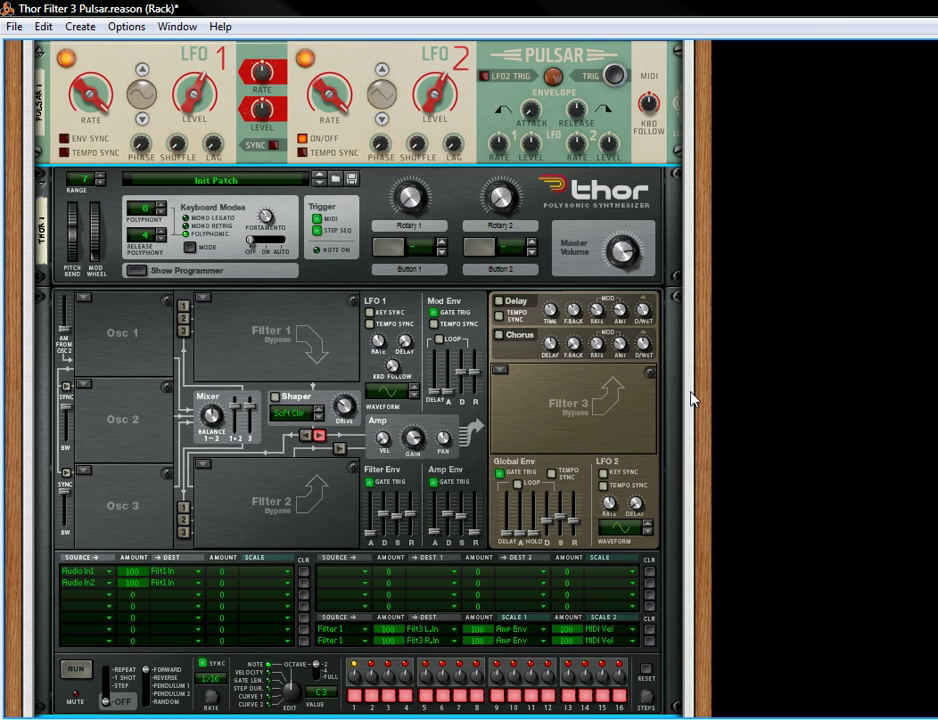
pyautogui.moveTo(700, 378); pyautogui.dragTo(701, 444)
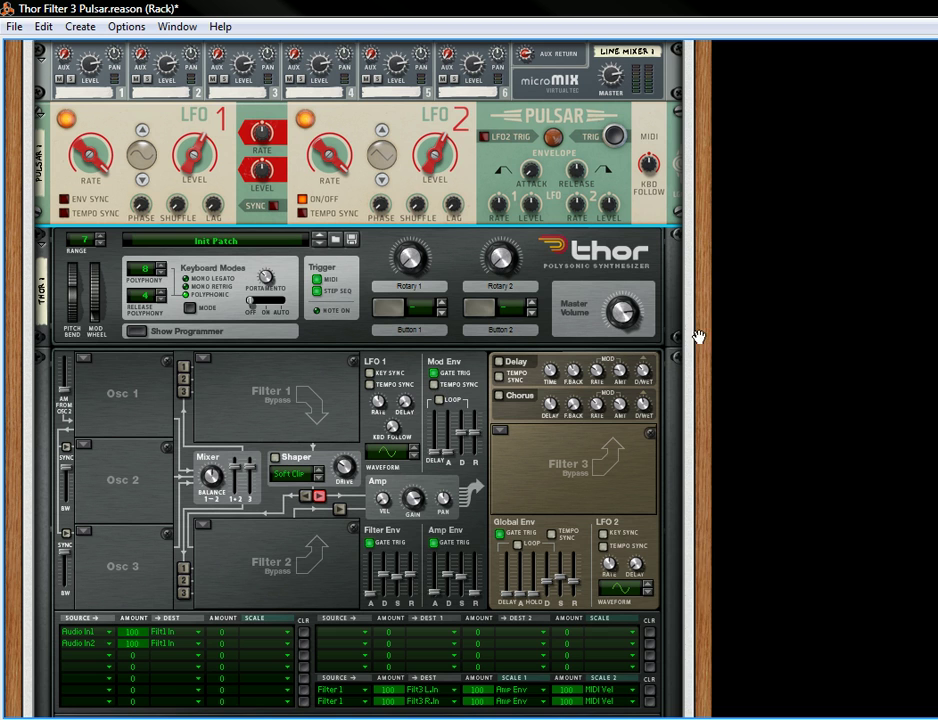
# On the rack's back, cable Pulsar LFO 1 and LFO 2 audio outs to Thor Audio In 1 and 2
pyautogui.moveTo(701, 335); pyautogui.dragTo(697, 391)
pyautogui.press('Tab')
pyautogui.scroll(3, 695, 375)
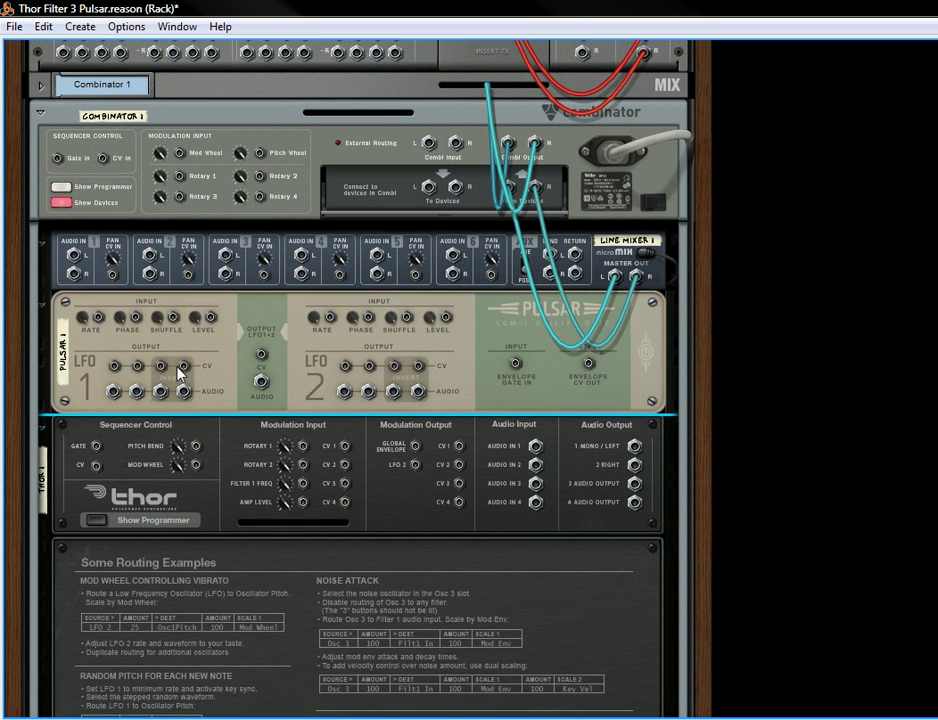
pyautogui.moveTo(113, 393); pyautogui.dragTo(535, 446)
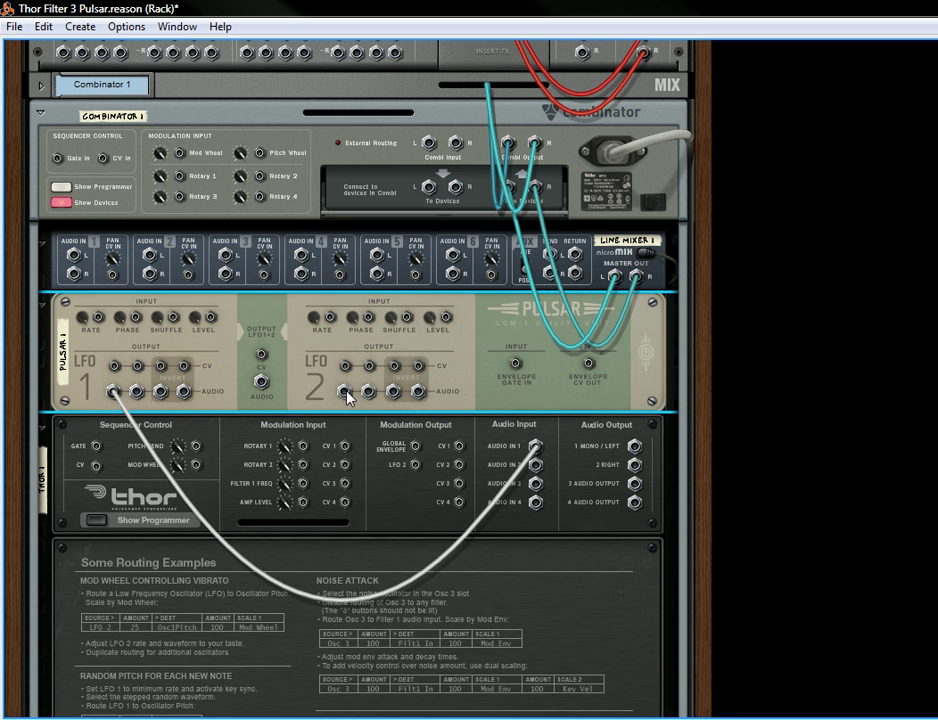
pyautogui.moveTo(343, 391); pyautogui.dragTo(537, 483)
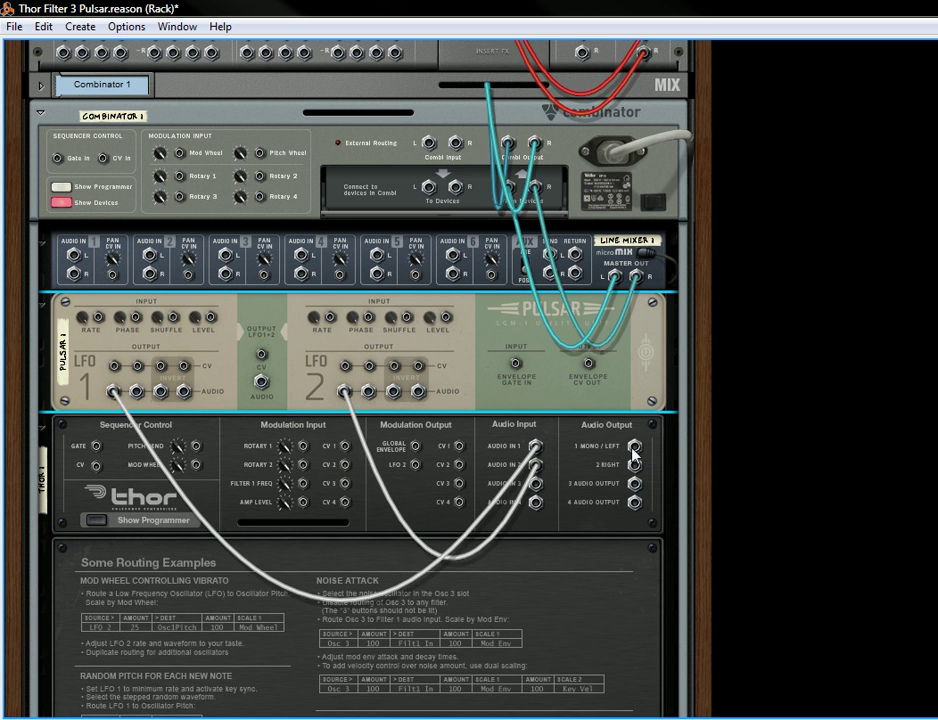
# Cable Thor's audio outputs to Line Mixer channel 1 and return to the front view
pyautogui.moveTo(634, 446); pyautogui.dragTo(305, 335)
pyautogui.moveTo(225, 310); pyautogui.dragTo(73, 252)
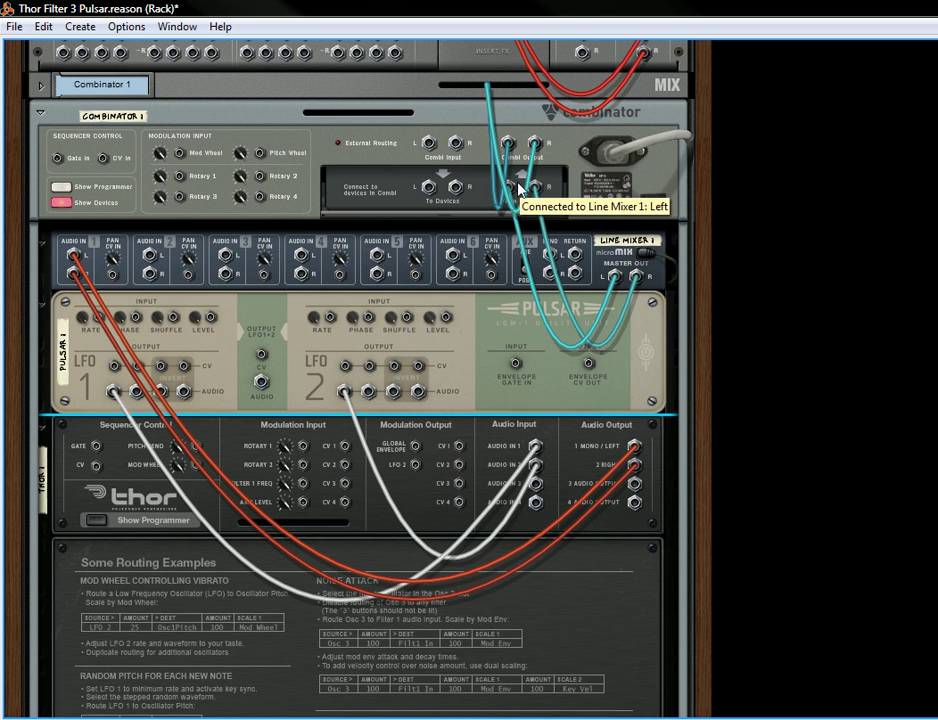
pyautogui.press('Tab')
# Select Pulsar 1 and Thor 1 together and duplicate them into Pulsar 1 Copy and Thor 1 Copy
pyautogui.click(340, 400)
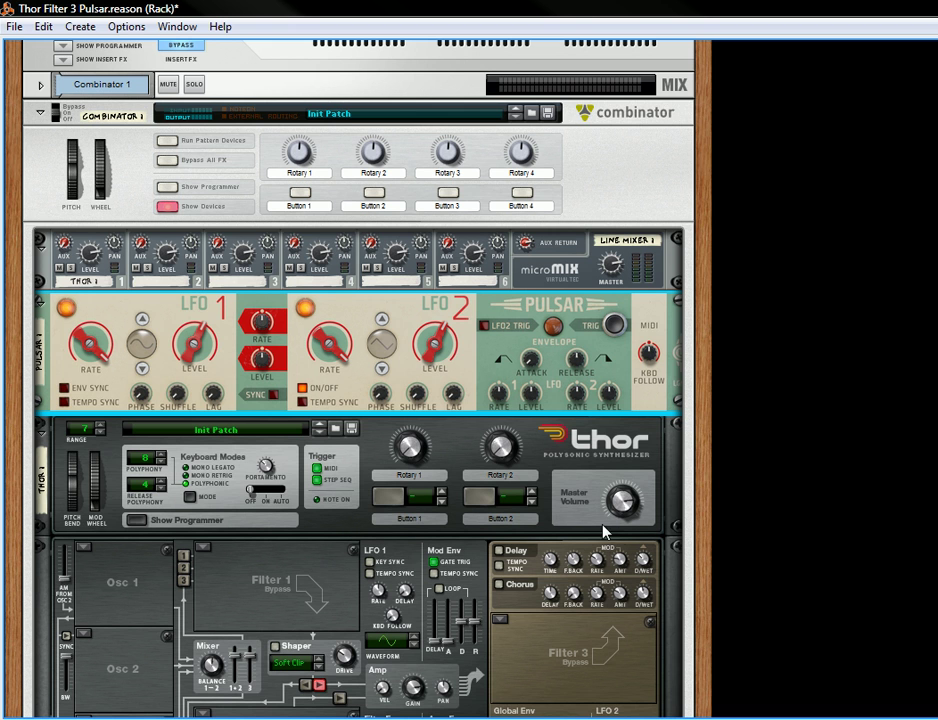
pyautogui.moveTo(695, 509); pyautogui.dragTo(706, 280)
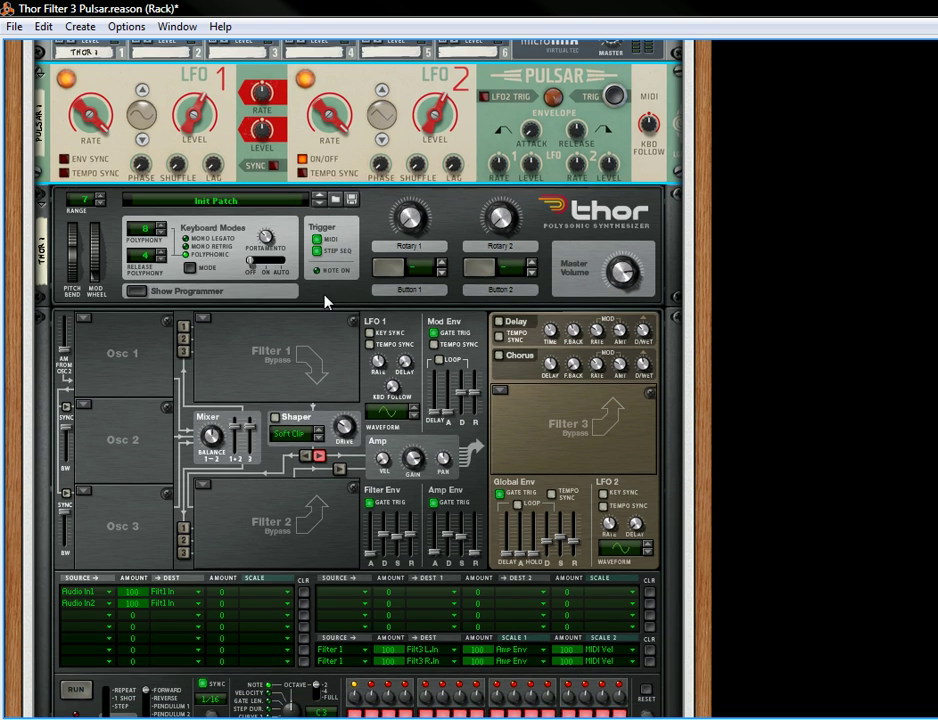
pyautogui.click(346, 170)
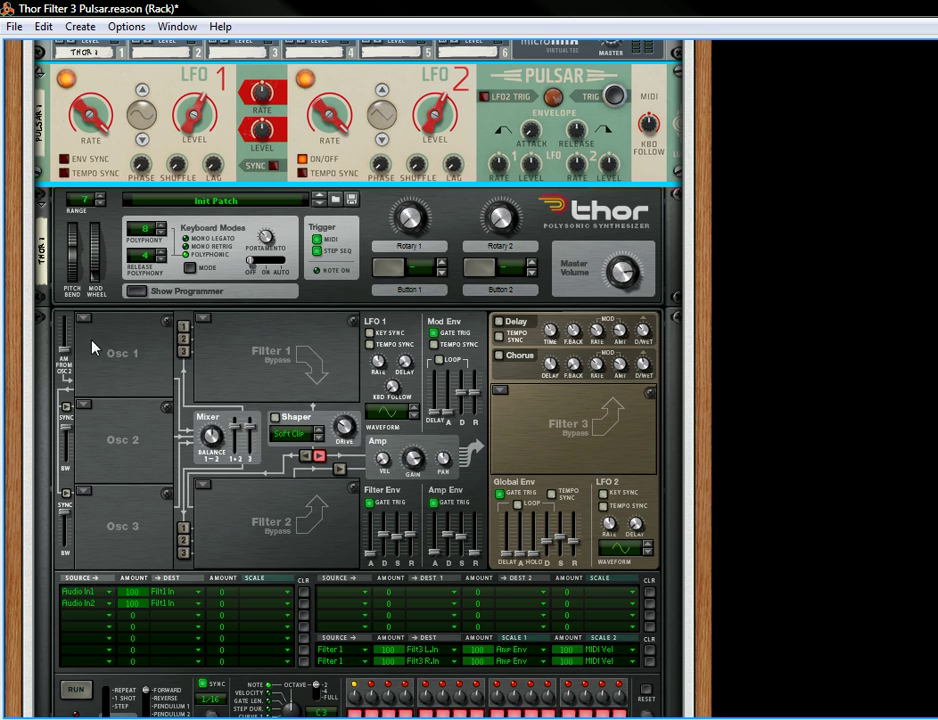
pyautogui.rightClick(151, 352)
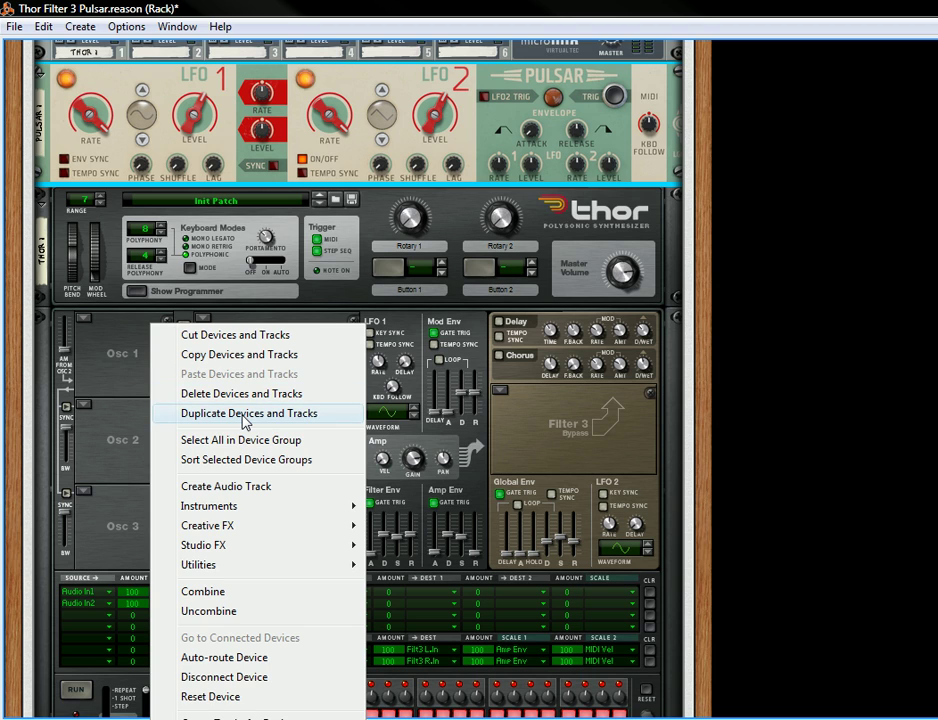
pyautogui.click(245, 414)
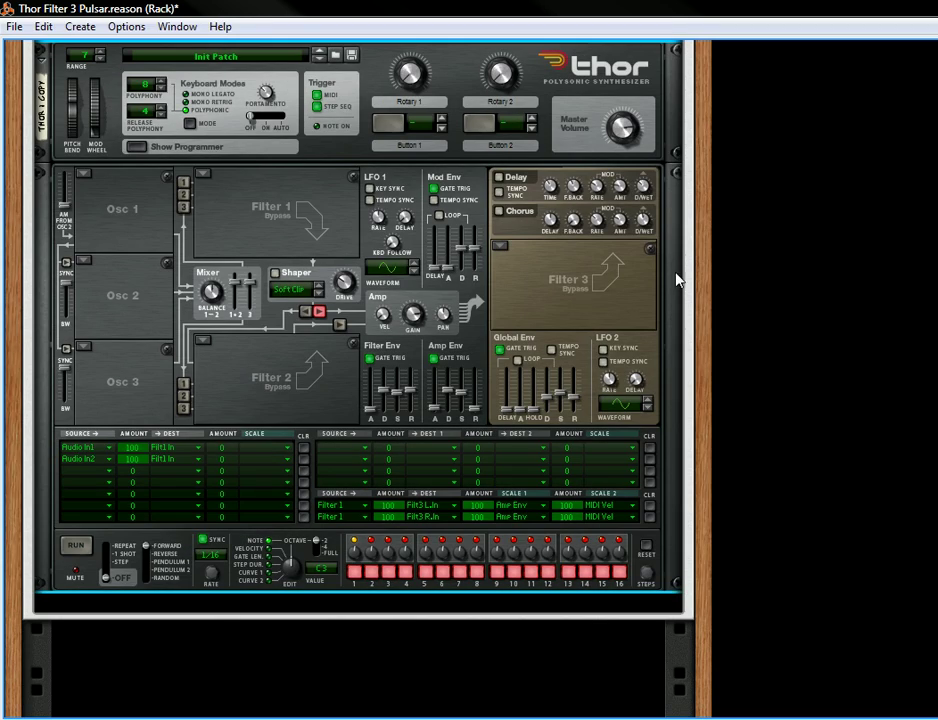
pyautogui.moveTo(697, 222); pyautogui.dragTo(690, 528)
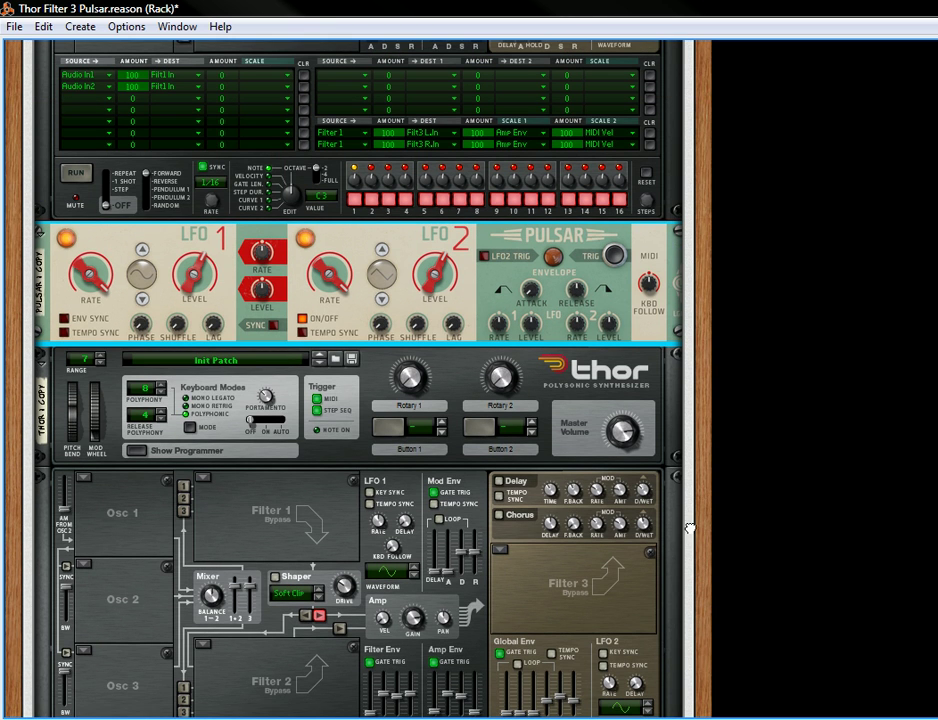
pyautogui.press('Tab')
# Unplug the copied Pulsar's LFO 2 output cable and switch LFO 2 off
pyautogui.moveTo(344, 322); pyautogui.dragTo(390, 460)
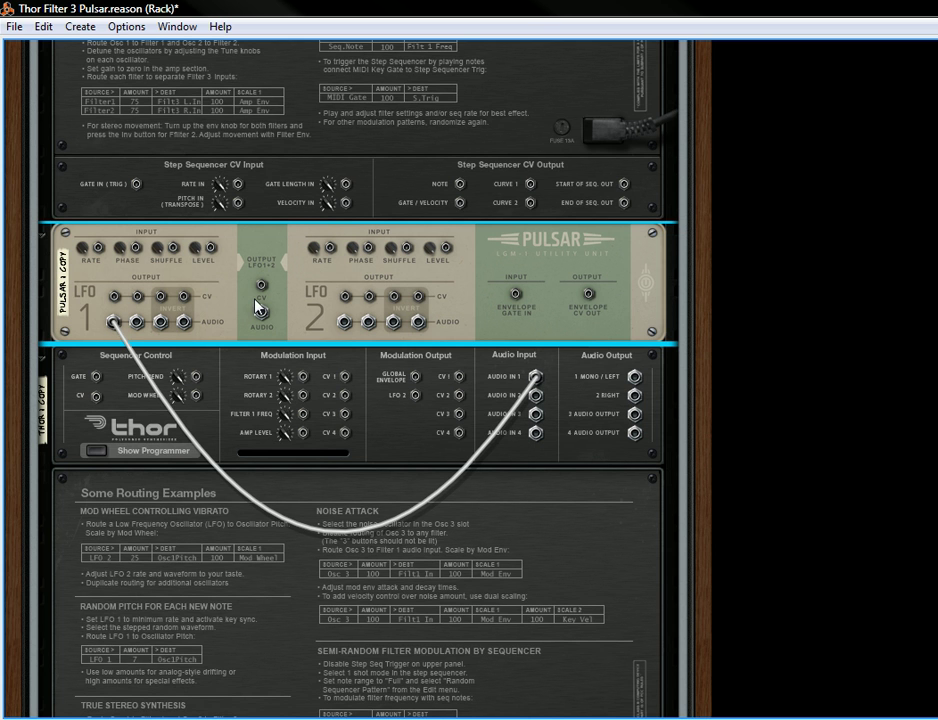
pyautogui.press('Tab')
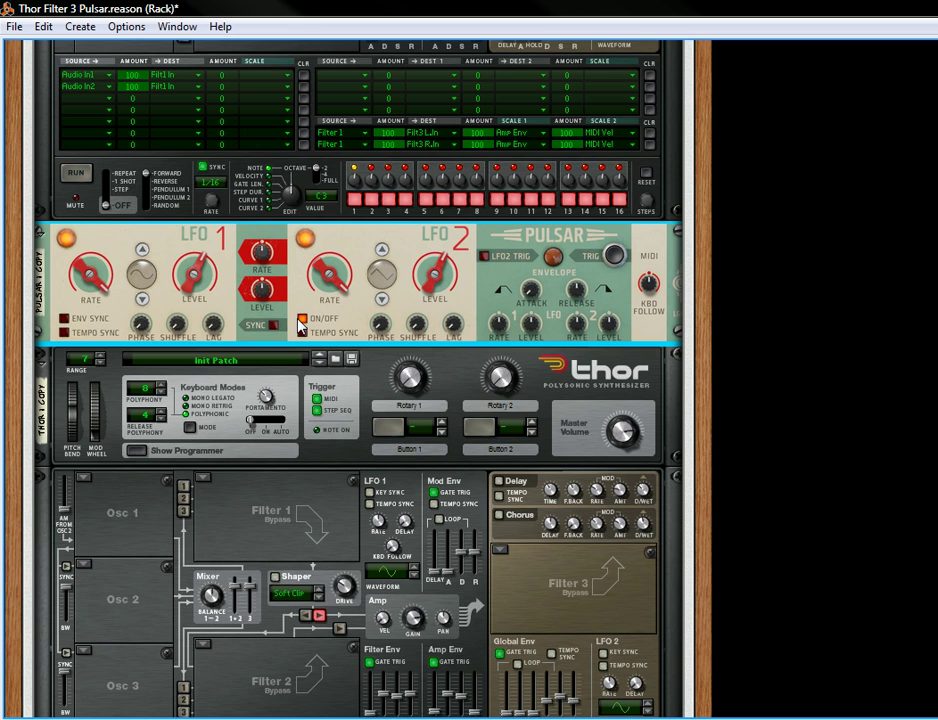
pyautogui.click(300, 322)
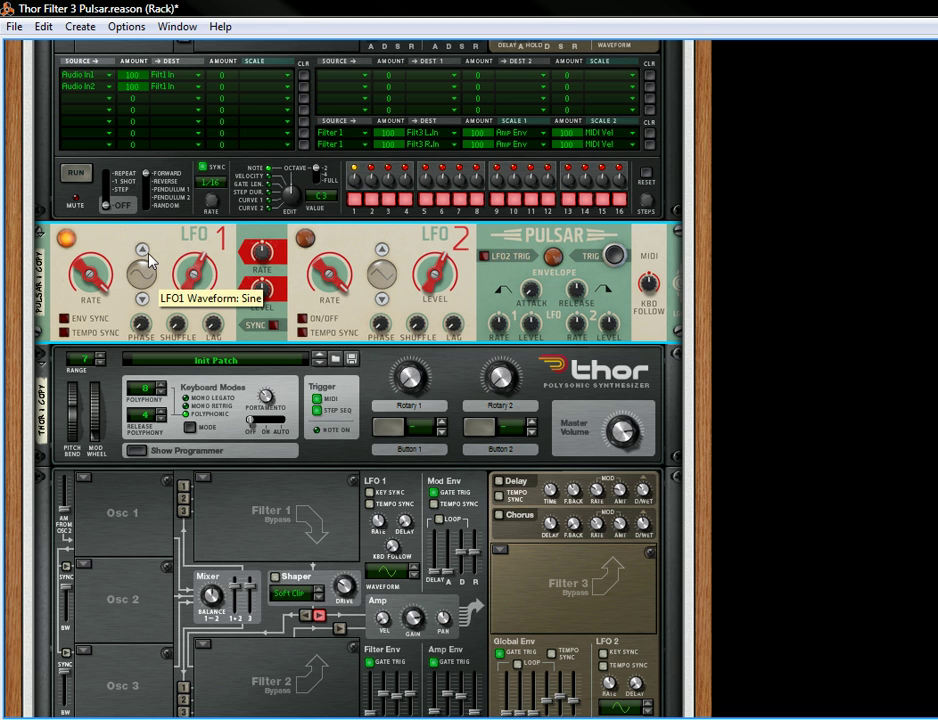
# Change the copied Pulsar's LFO 1 waveform from sine to square
pyautogui.click(143, 249)
pyautogui.click(145, 257)
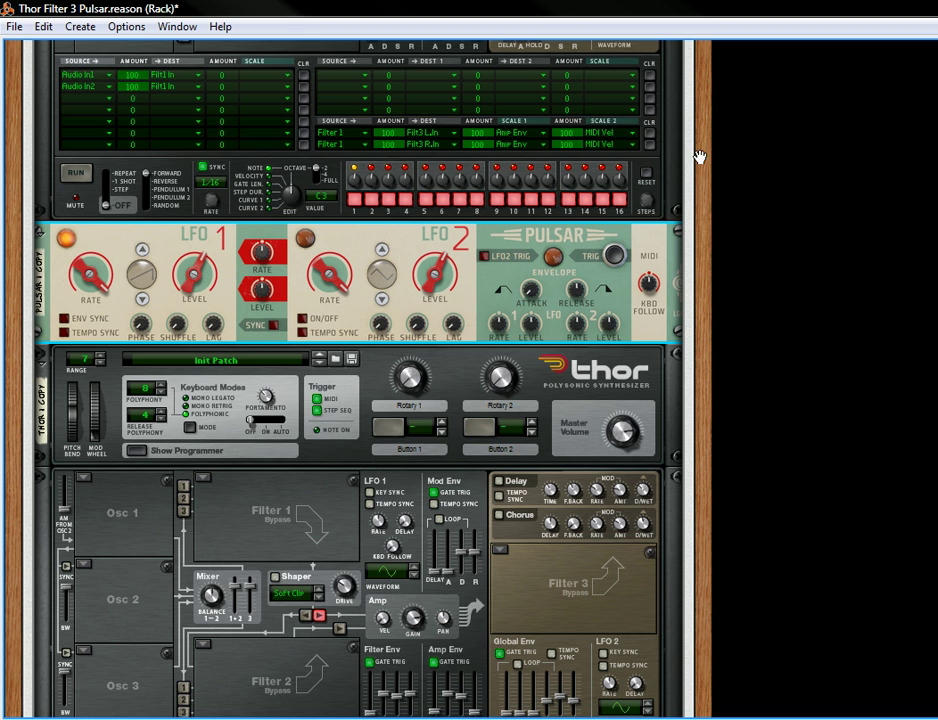
pyautogui.moveTo(697, 188); pyautogui.dragTo(692, 463)
pyautogui.moveTo(694, 150); pyautogui.dragTo(726, 471)
pyautogui.moveTo(703, 278); pyautogui.dragTo(701, 442)
# Select the original Pulsar, then open the Source list for an empty row in Thor's modulation bus
pyautogui.click(145, 241)
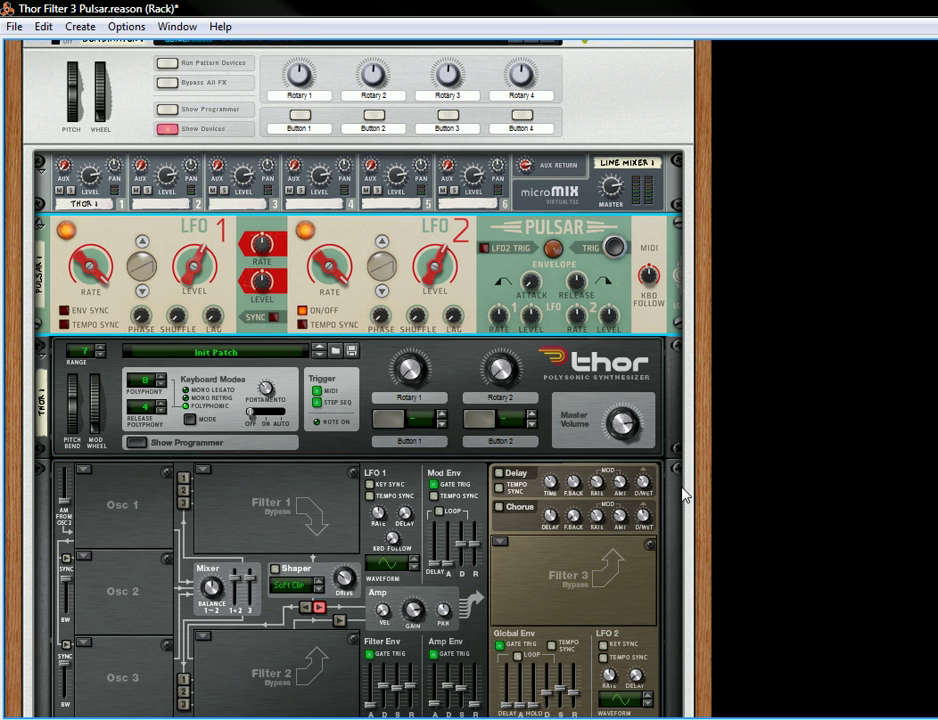
pyautogui.moveTo(696, 508); pyautogui.dragTo(695, 340)
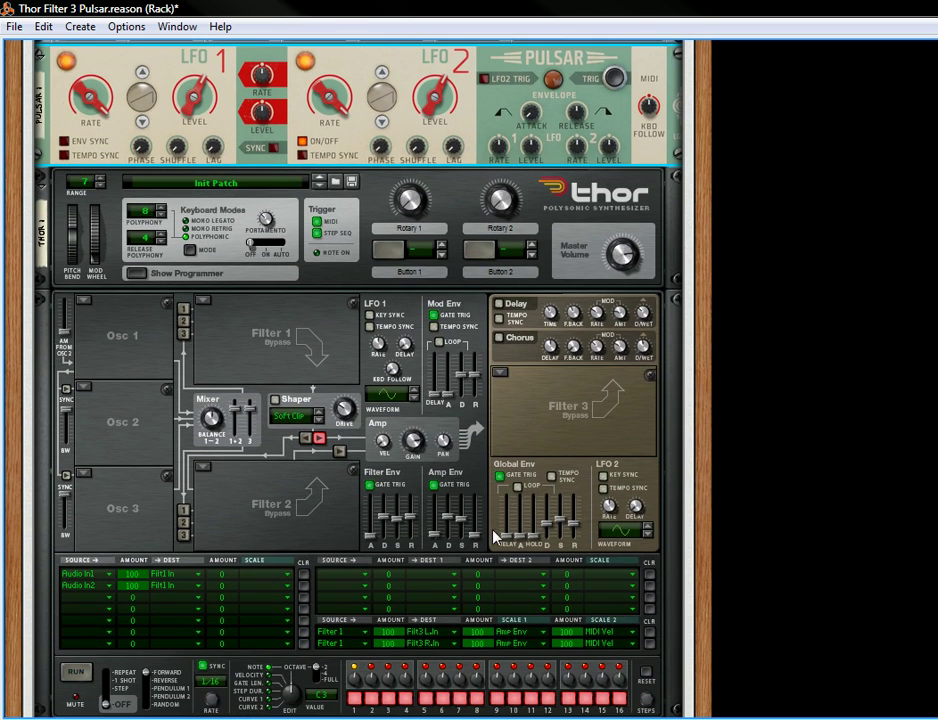
pyautogui.click(329, 580)
# Cable Thor 1 Copy's outputs to Line Mixer channel 2 and the copied Pulsar's LFO 1 into Audio In 2
pyautogui.moveTo(385, 549)
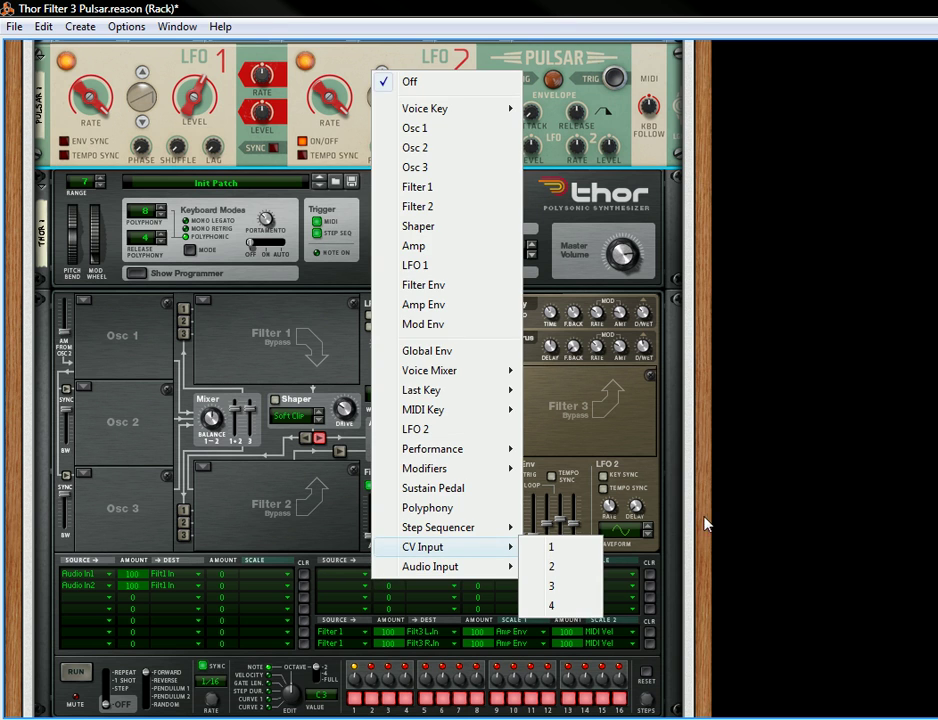
pyautogui.click(706, 544)
pyautogui.press('Tab')
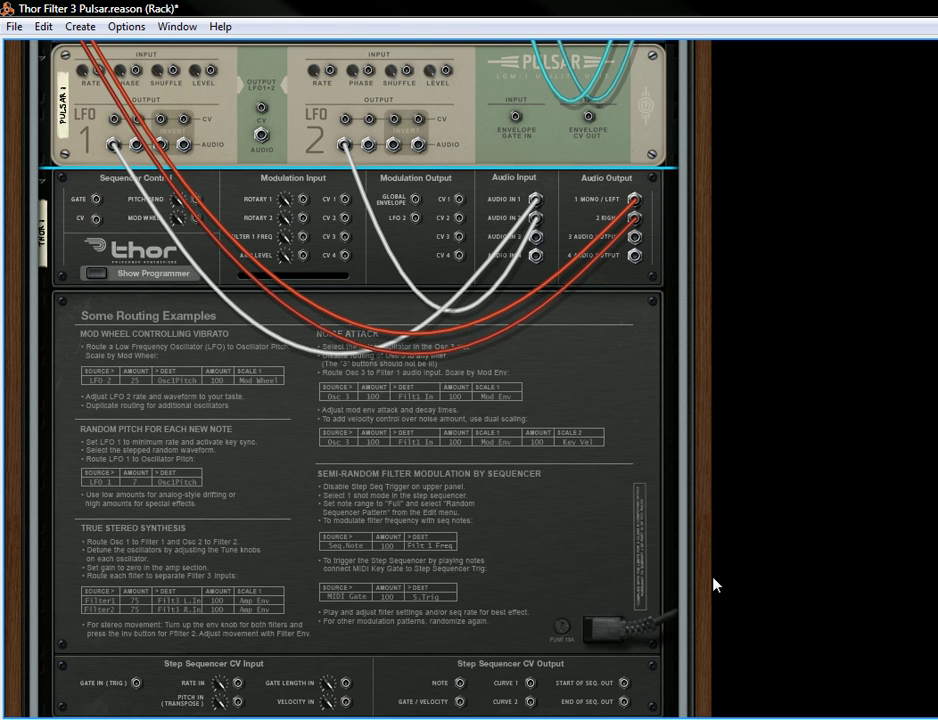
pyautogui.scroll(3, 697, 135)
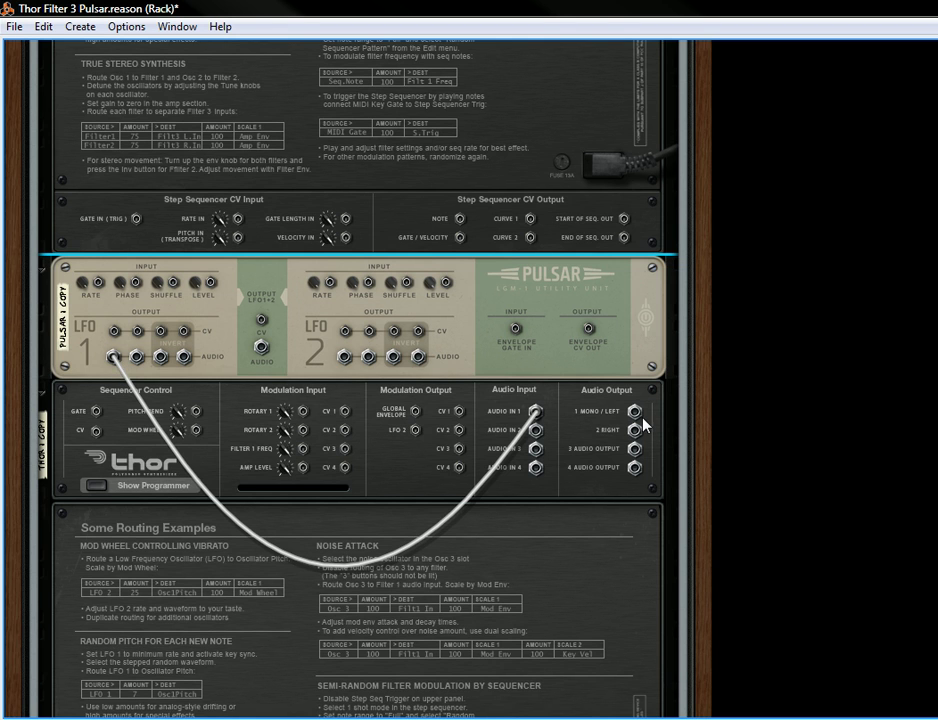
pyautogui.moveTo(634, 411); pyautogui.dragTo(150, 203)
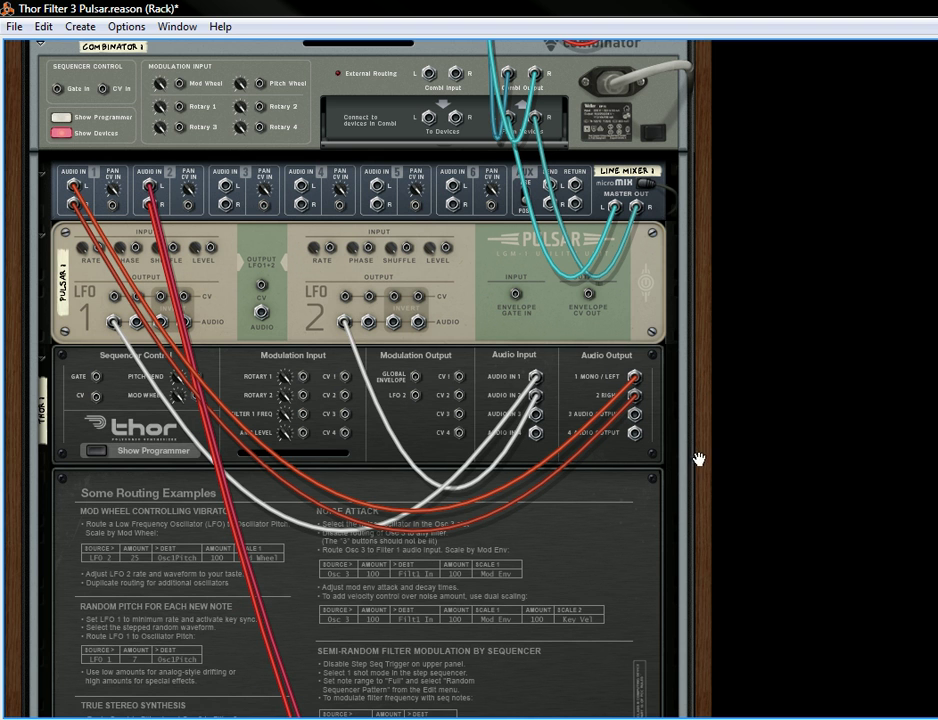
pyautogui.hotkey('ctrl', 'd')
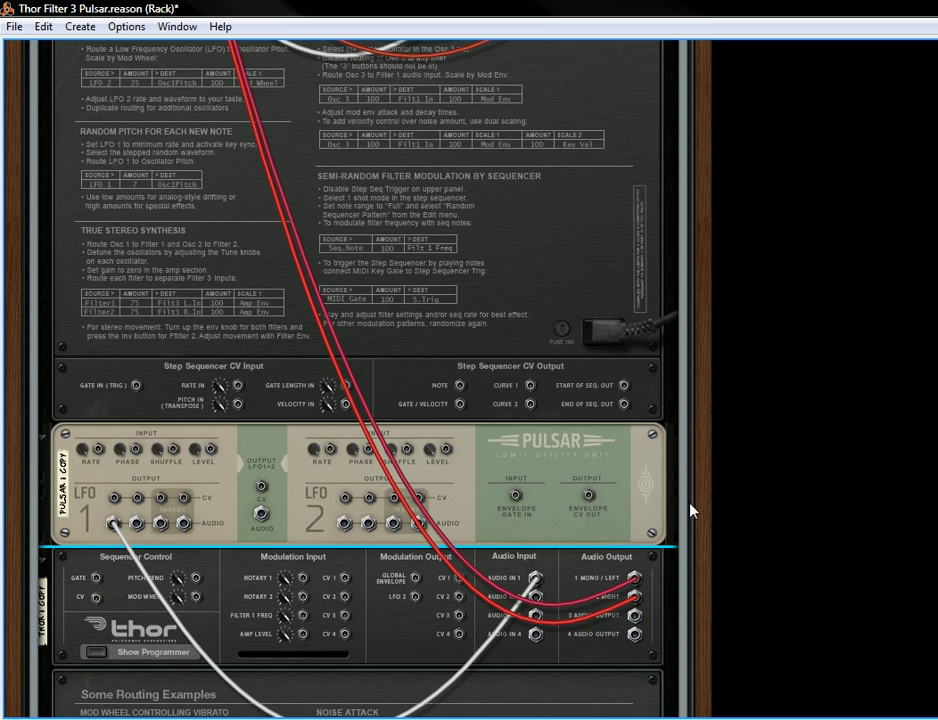
pyautogui.scroll(-5, 695, 519)
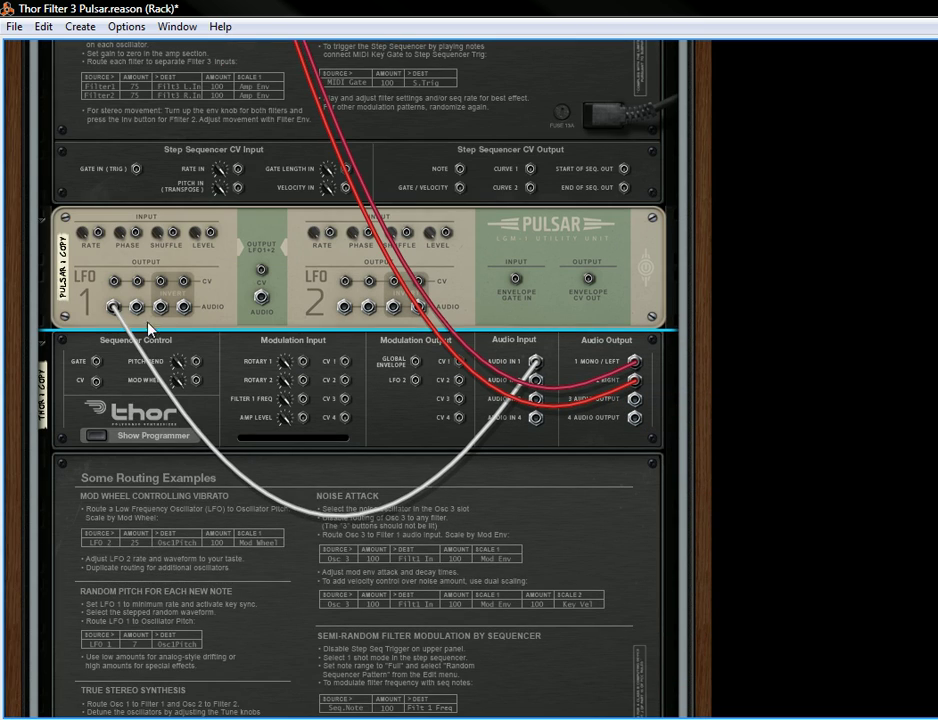
pyautogui.moveTo(137, 307); pyautogui.dragTo(539, 389)
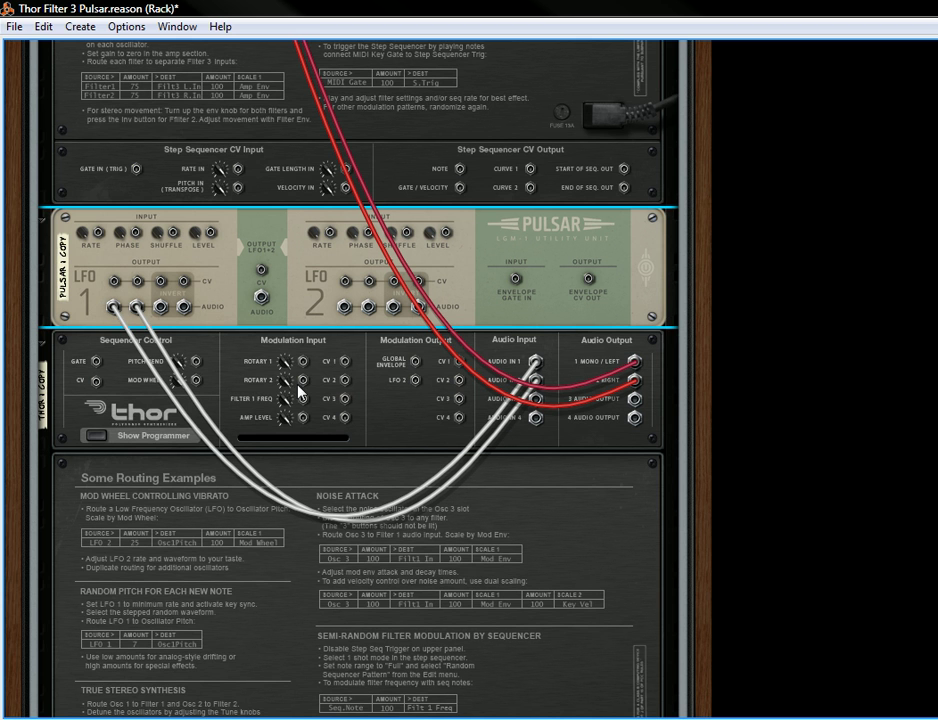
pyautogui.press('Tab')
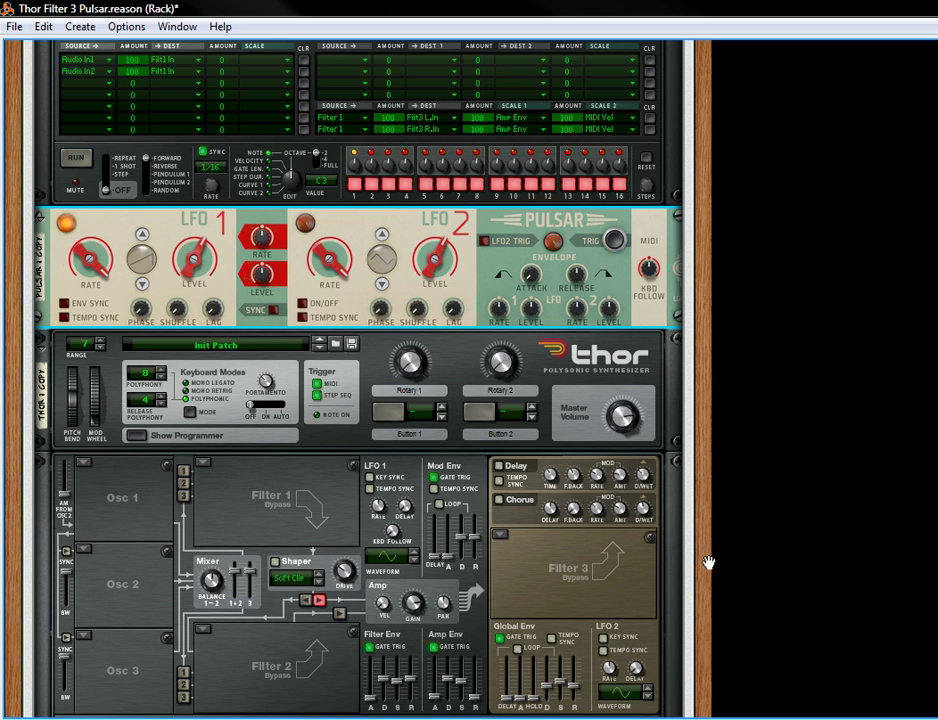
pyautogui.moveTo(706, 561); pyautogui.dragTo(703, 641)
pyautogui.moveTo(700, 281); pyautogui.dragTo(701, 348)
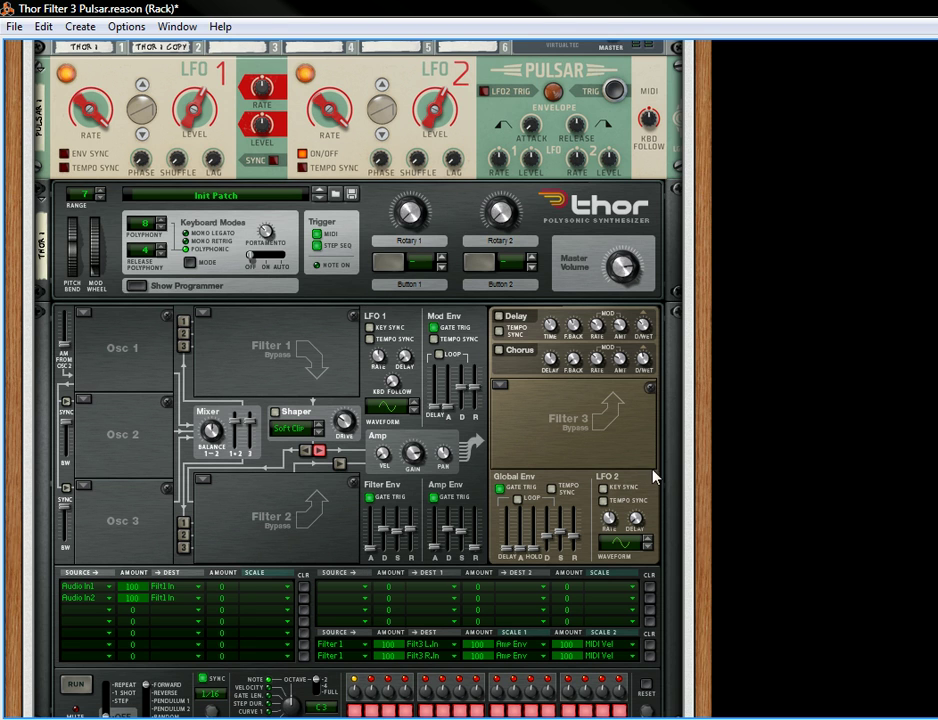
pyautogui.moveTo(712, 502); pyautogui.dragTo(714, 77)
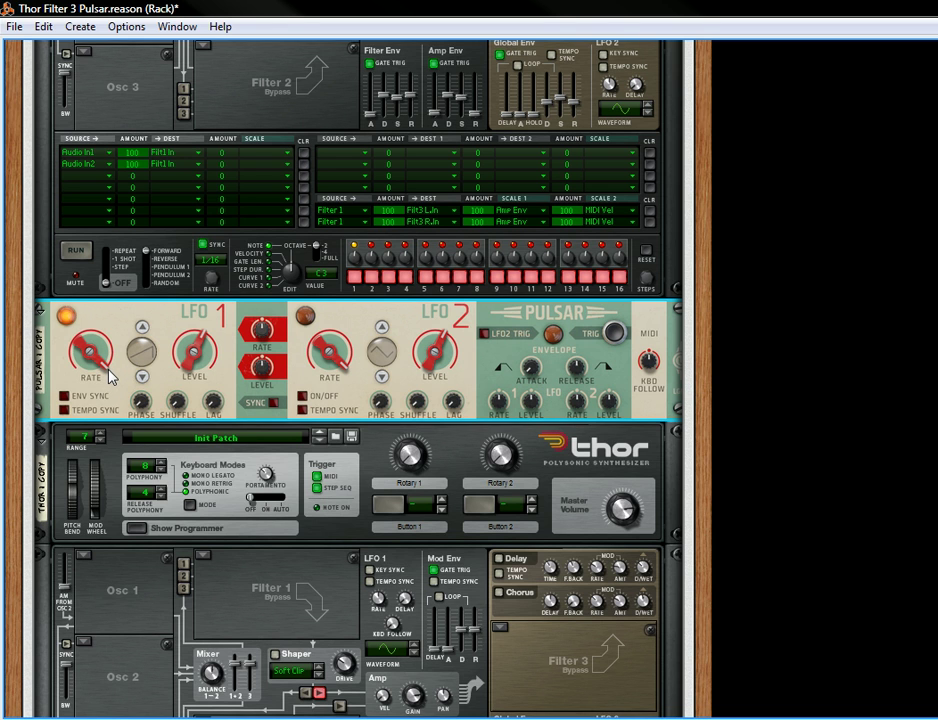
pyautogui.moveTo(110, 376)
pyautogui.scroll(1, 706, 219)
pyautogui.moveTo(706, 219); pyautogui.dragTo(694, 626)
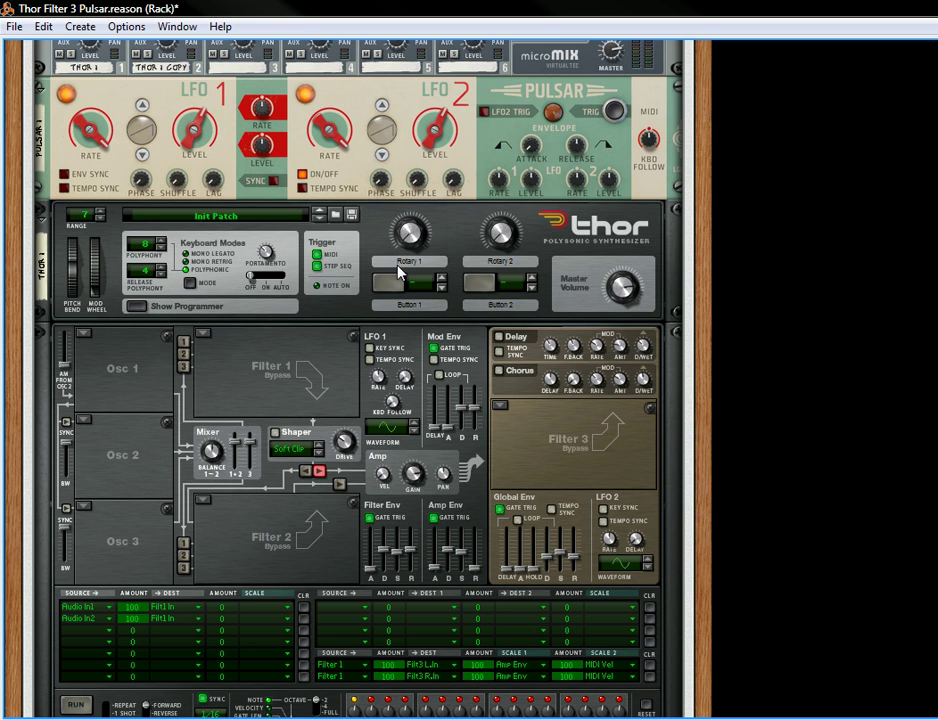
# Route Thor's Rotary 1 as a modulation source to CV Output 1 with amount 52
pyautogui.click(352, 607)
pyautogui.moveTo(447, 509)
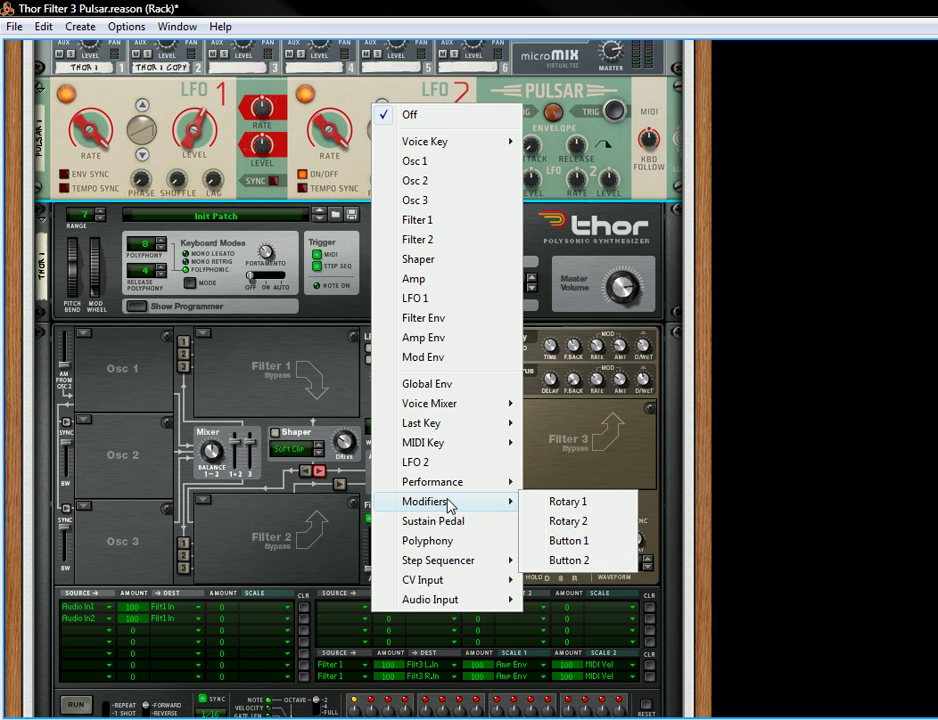
pyautogui.click(575, 503)
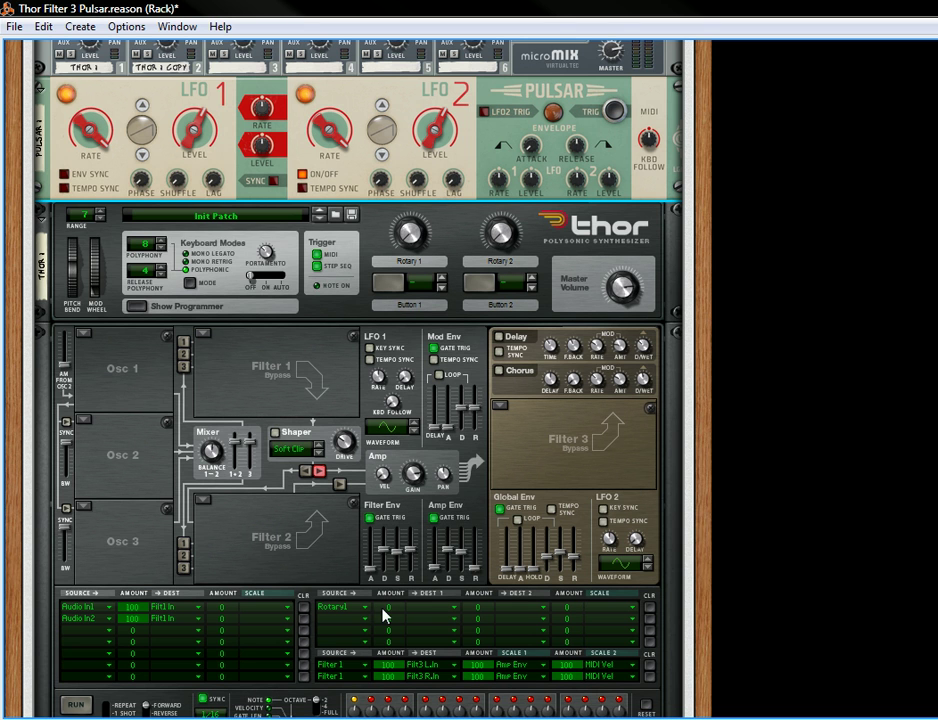
pyautogui.moveTo(383, 614); pyautogui.dragTo(425, 554)
pyautogui.click(458, 607)
pyautogui.moveTo(510, 580)
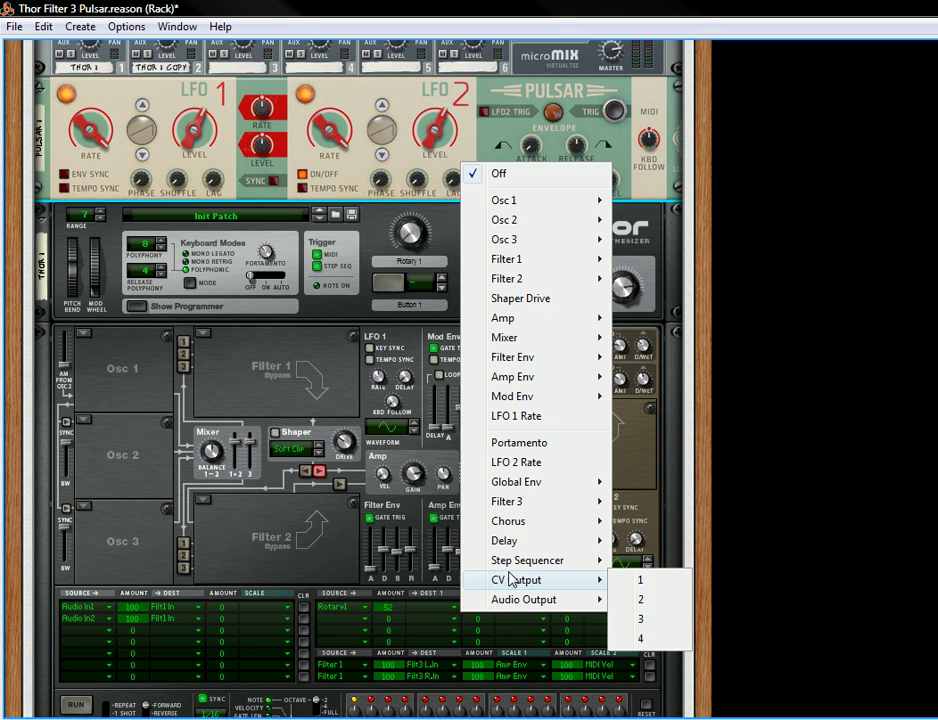
pyautogui.click(662, 584)
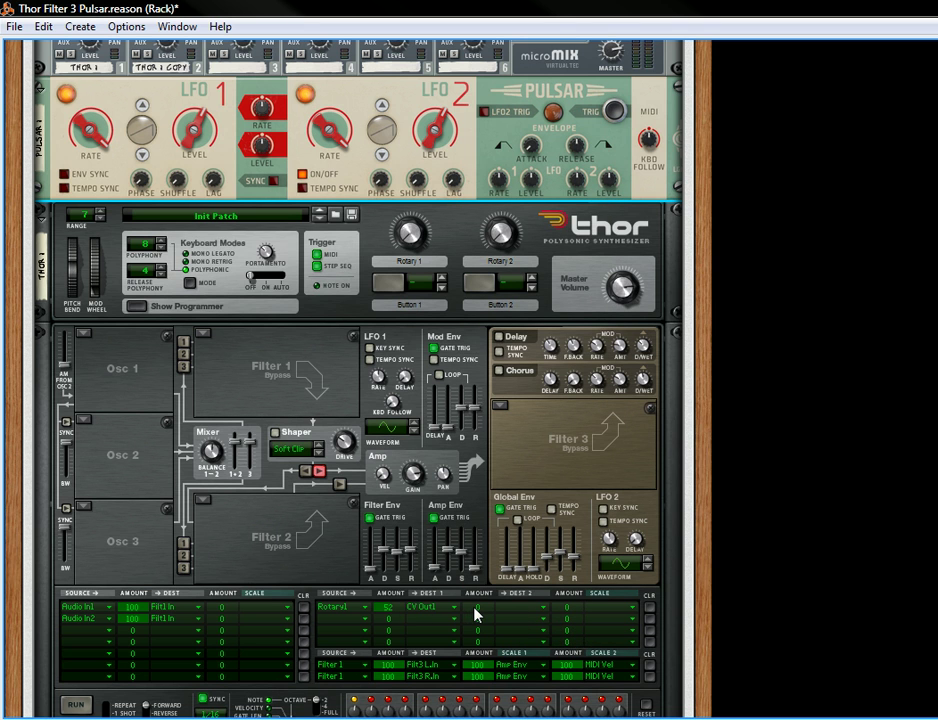
# Add CV Output 2 as Rotary 1's second destination with amount -52
pyautogui.moveTo(477, 610); pyautogui.dragTo(469, 694)
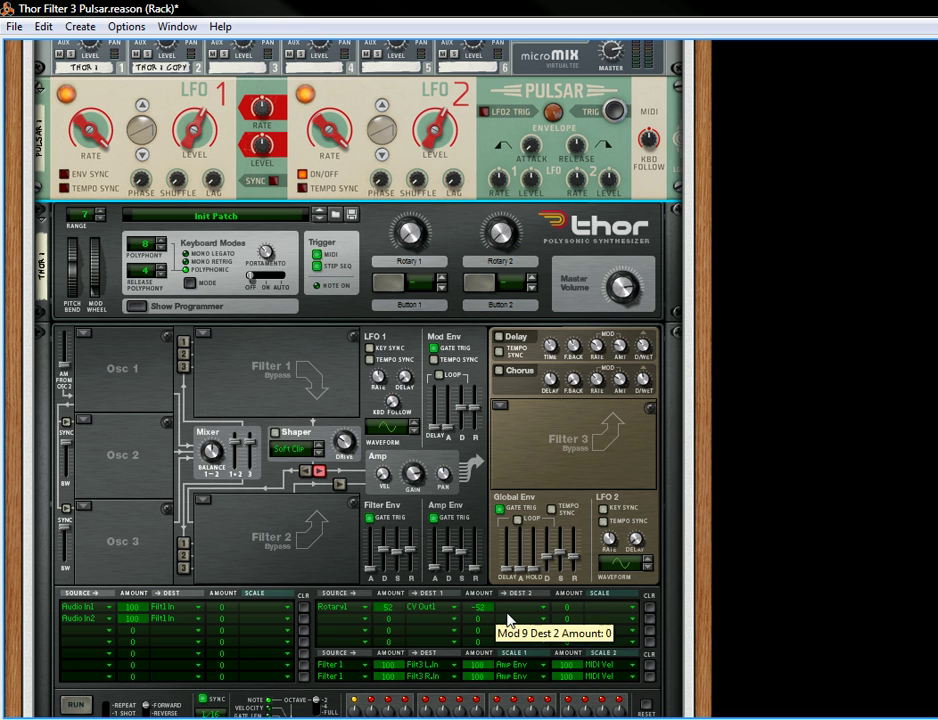
pyautogui.click(546, 607)
pyautogui.moveTo(651, 585)
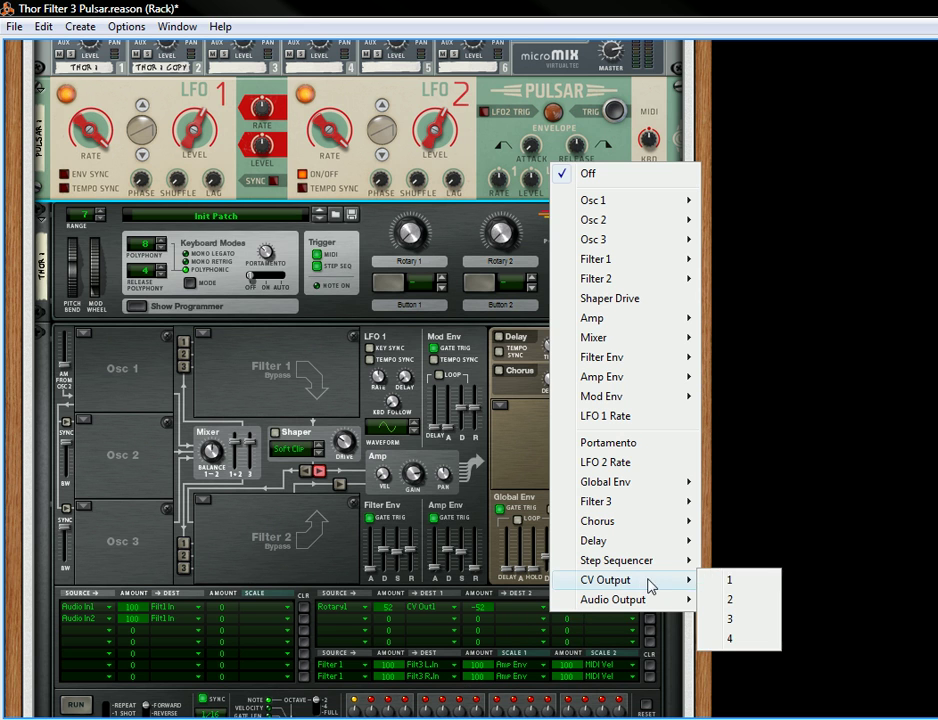
pyautogui.click(725, 599)
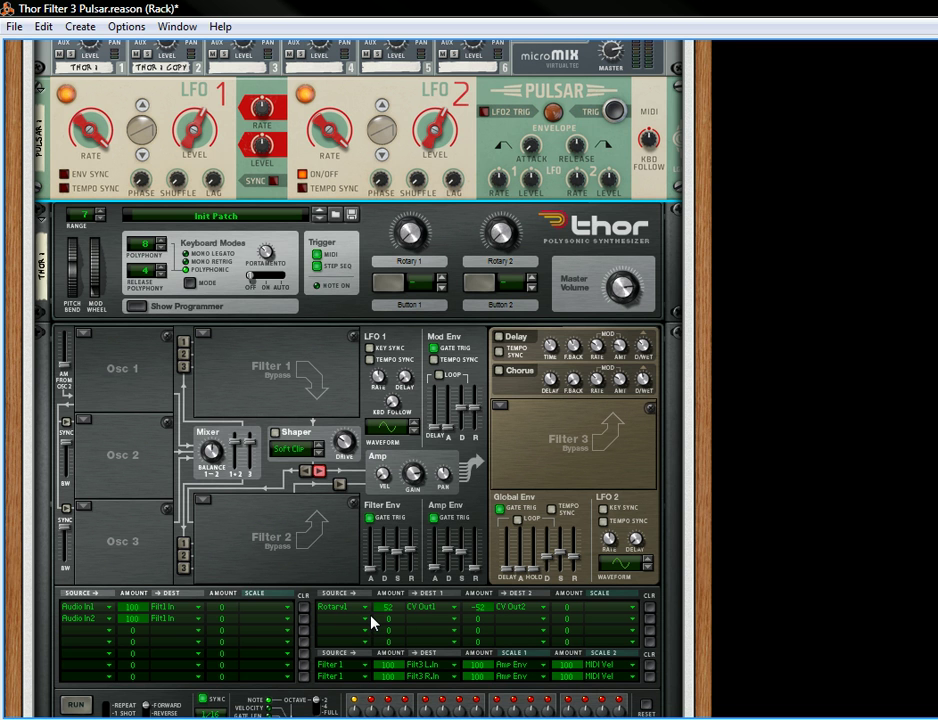
# Cable Thor's CV 1 and CV 2 modulation outputs to Pulsar's LFO 1 and LFO 2 Rate inputs
pyautogui.press('Tab')
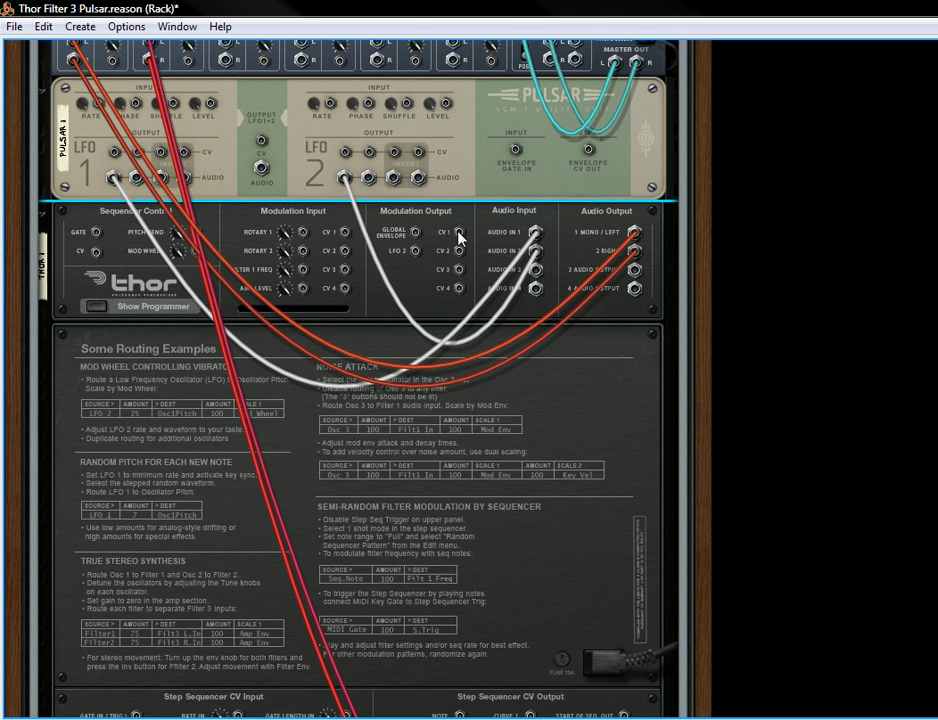
pyautogui.moveTo(459, 237); pyautogui.dragTo(84, 104)
pyautogui.moveTo(459, 252); pyautogui.dragTo(331, 112)
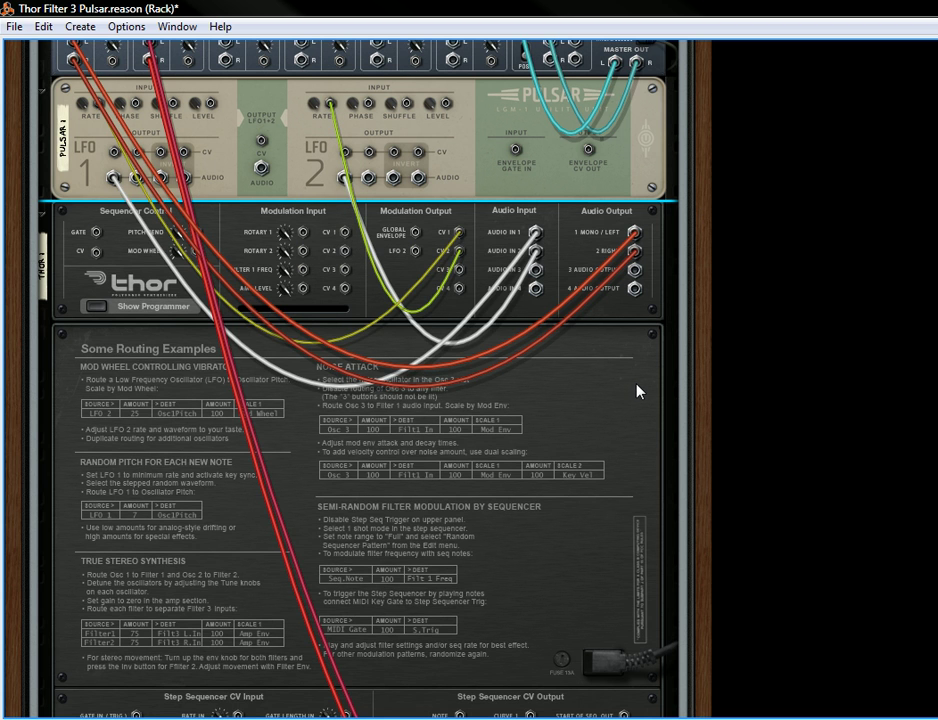
pyautogui.press('Tab')
pyautogui.moveTo(708, 146); pyautogui.dragTo(712, 351)
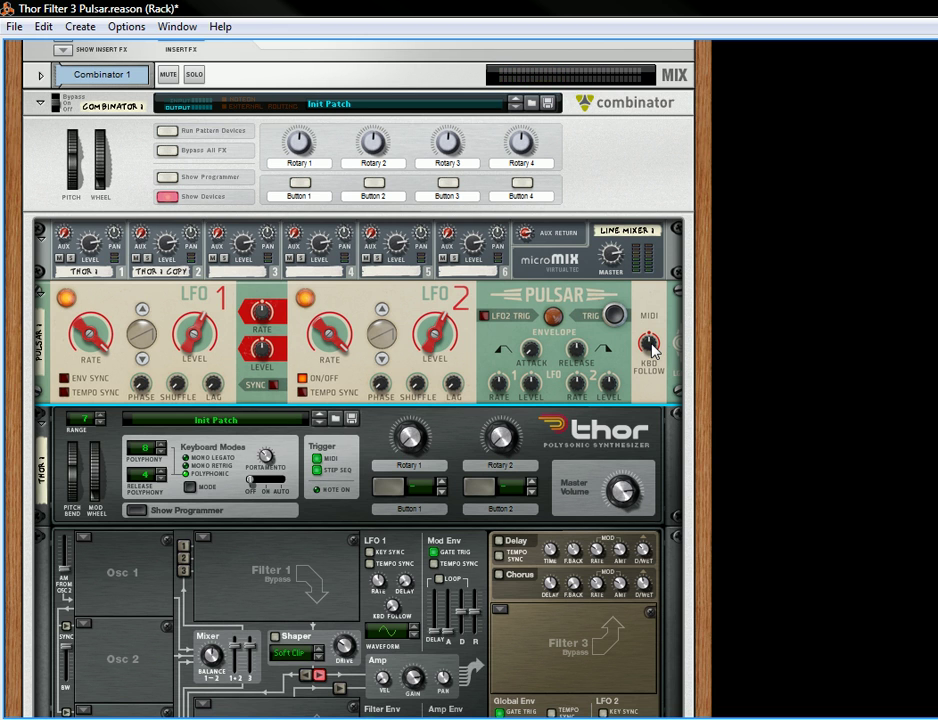
# Set Pulsar 1's KBD Follow to 100% and the Pulsar copy's KBD Follow to about 69%
pyautogui.moveTo(652, 345); pyautogui.dragTo(652, 300)
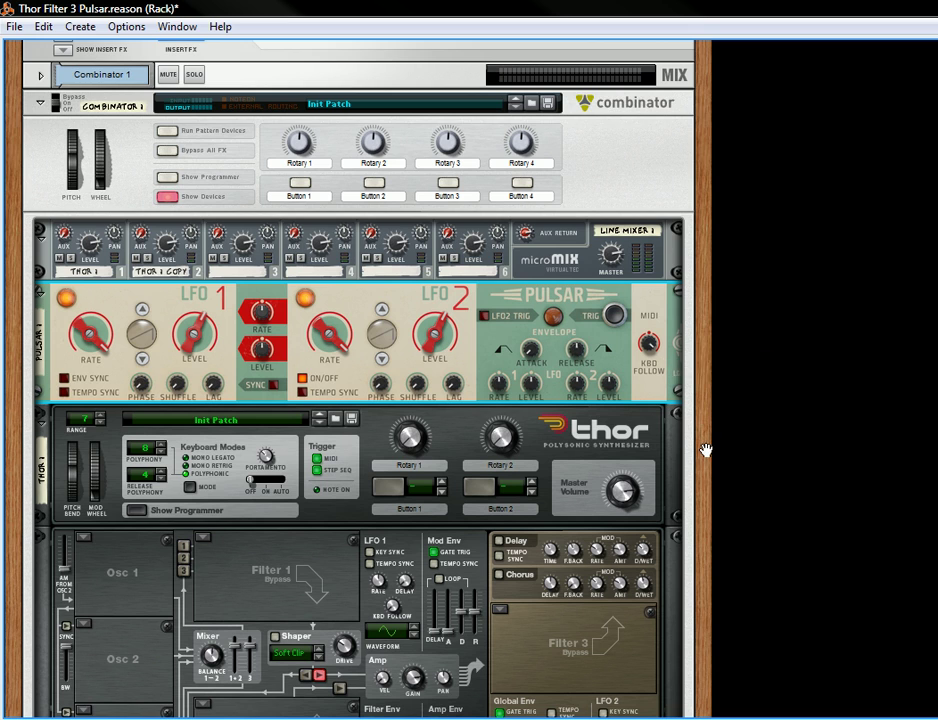
pyautogui.scroll(-10, 705, 450)
pyautogui.scroll(-4, 706, 456)
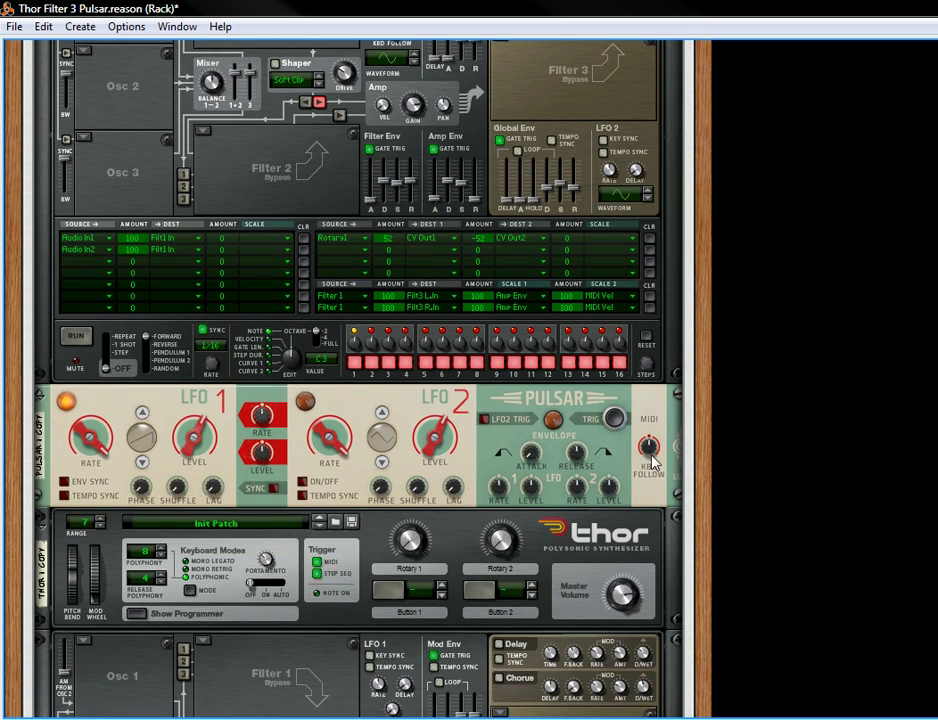
pyautogui.moveTo(650, 462); pyautogui.dragTo(670, 268)
pyautogui.scroll(8, 697, 318)
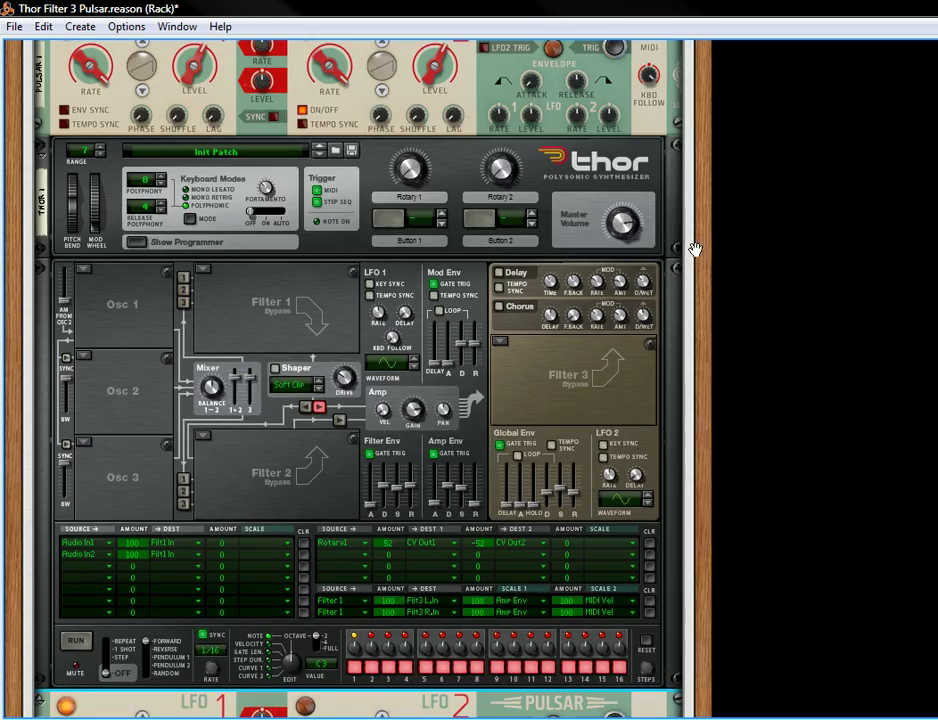
pyautogui.scroll(5, 705, 504)
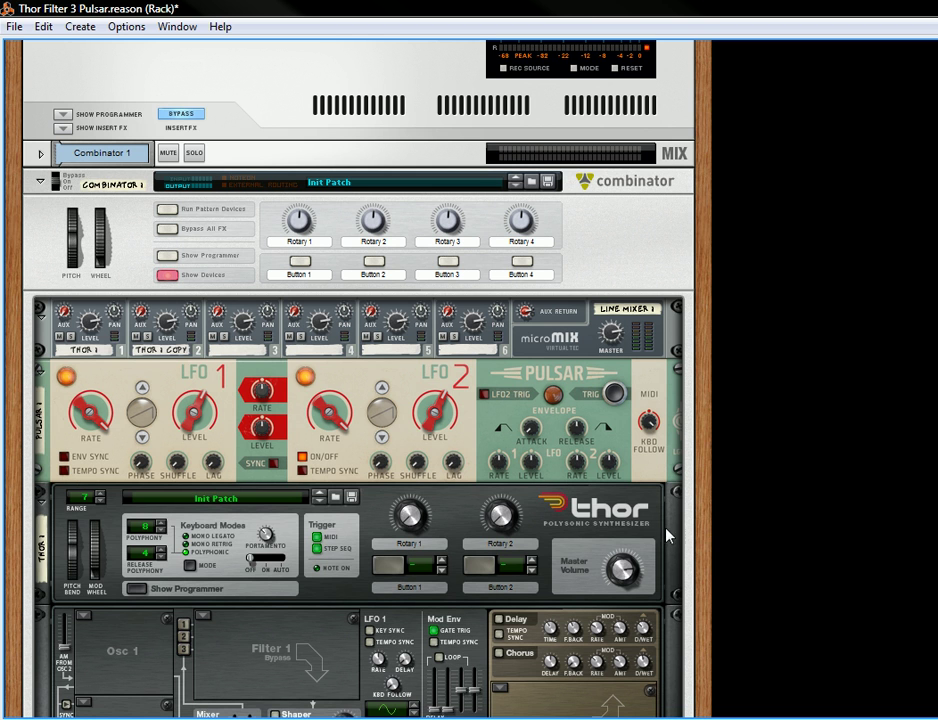
# Turn Thor's Rotary 1 knob up from 82 to 122
pyautogui.moveTo(703, 548); pyautogui.dragTo(690, 240)
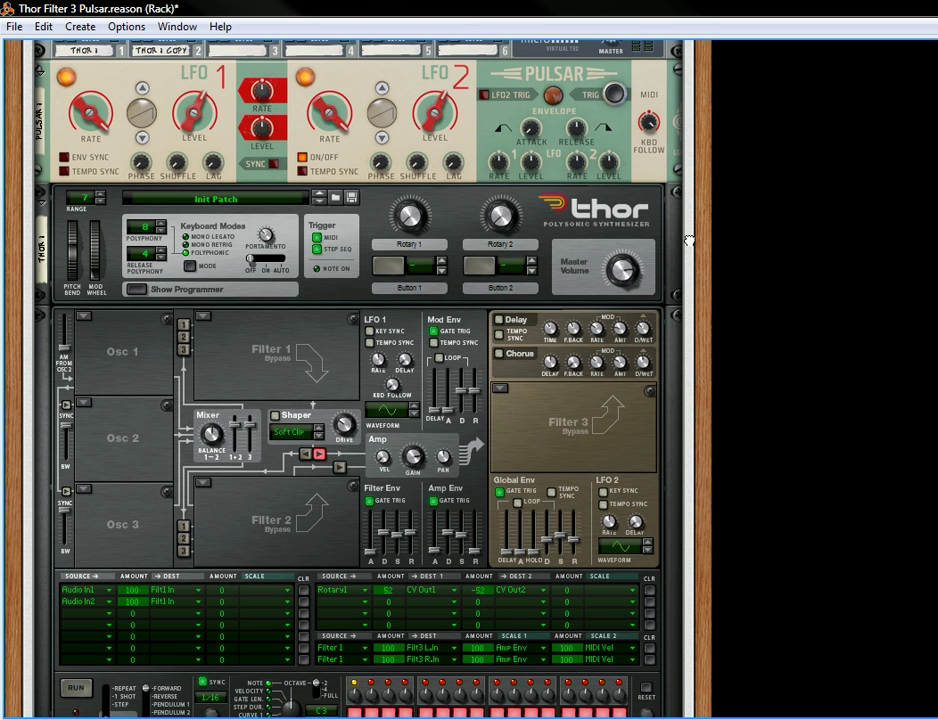
pyautogui.moveTo(690, 240); pyautogui.dragTo(682, 179)
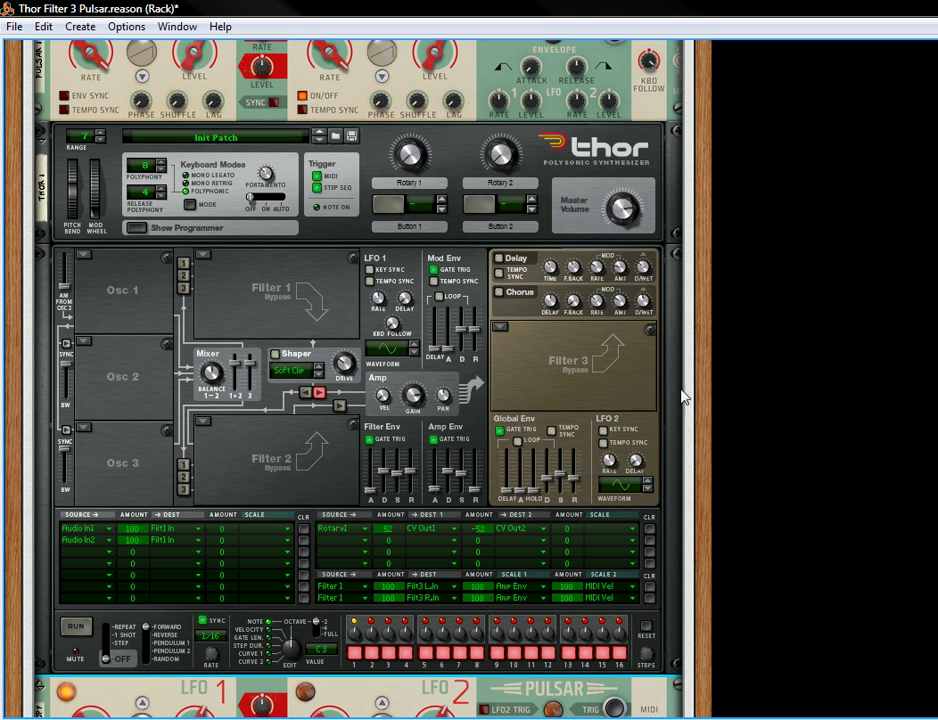
pyautogui.moveTo(697, 525); pyautogui.dragTo(693, 224)
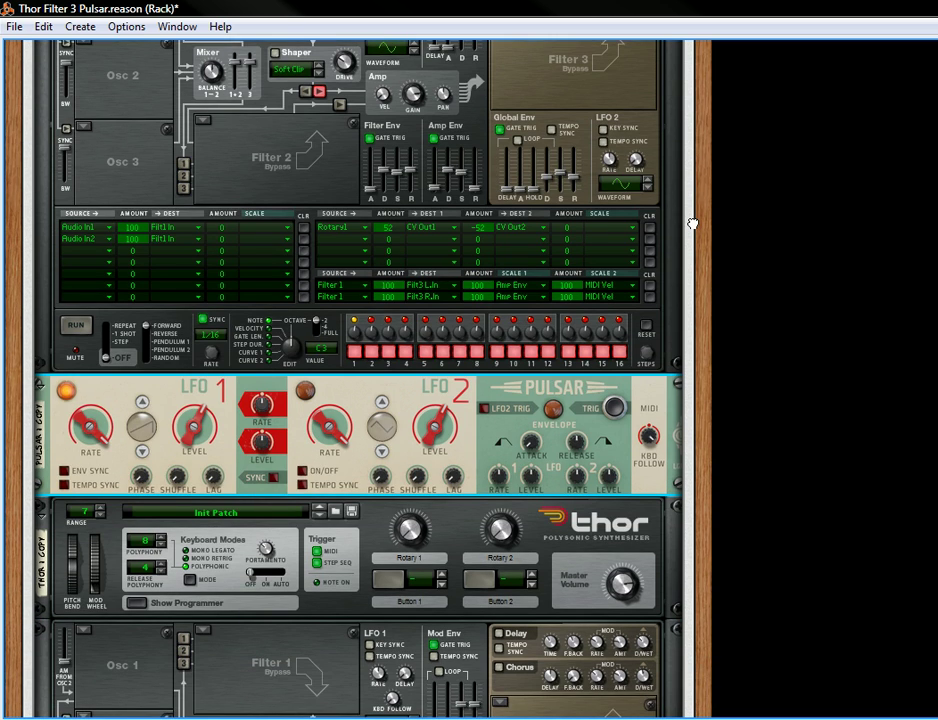
pyautogui.moveTo(693, 224); pyautogui.dragTo(693, 145)
pyautogui.moveTo(701, 486); pyautogui.dragTo(699, 260)
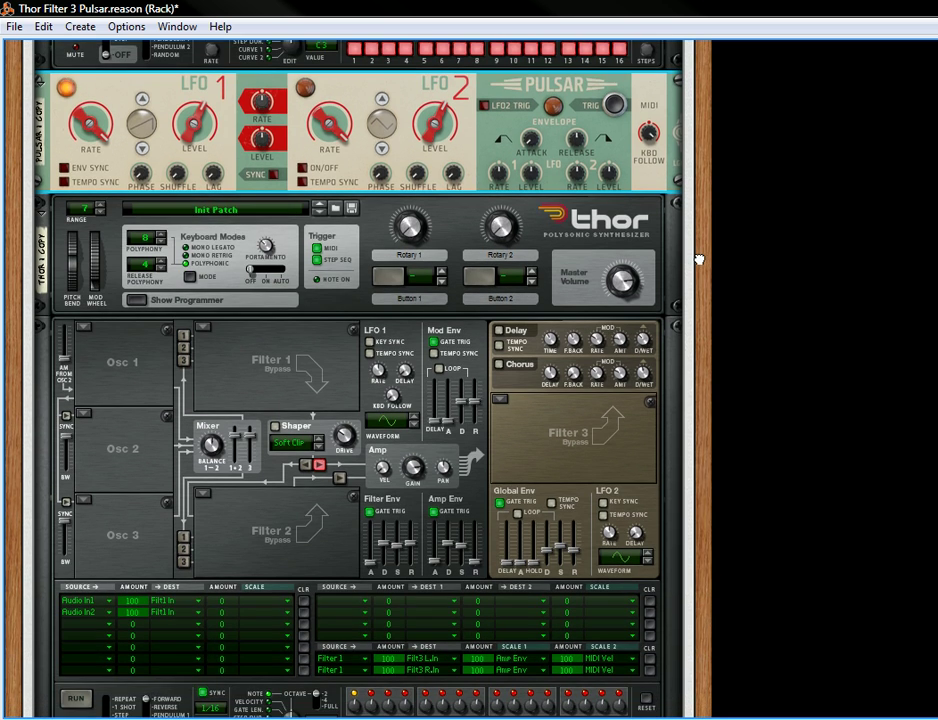
pyautogui.moveTo(699, 260); pyautogui.dragTo(697, 455)
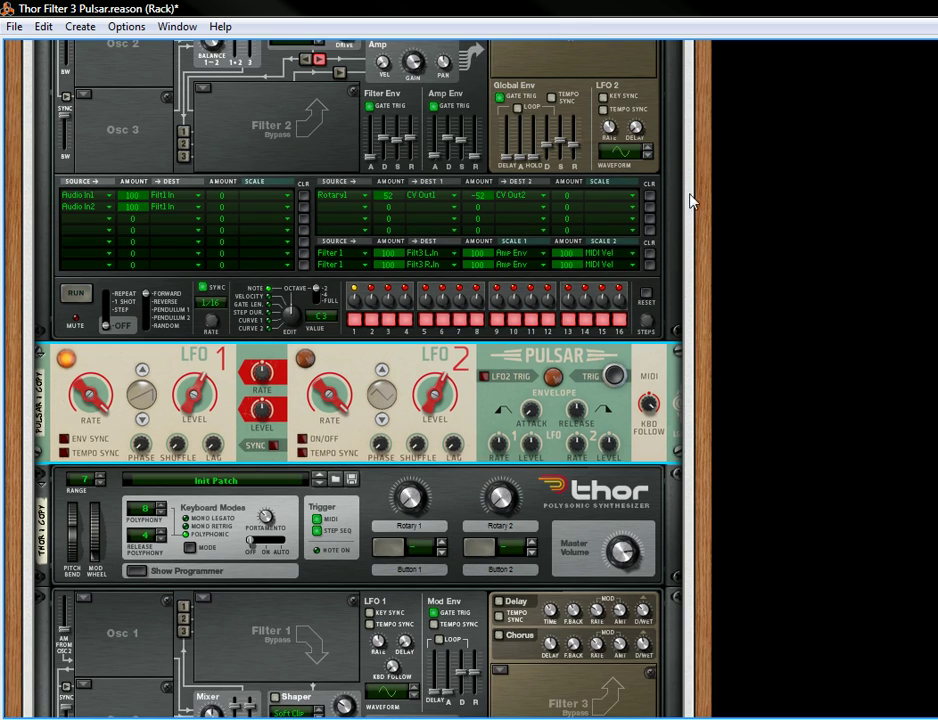
pyautogui.moveTo(697, 145); pyautogui.dragTo(699, 606)
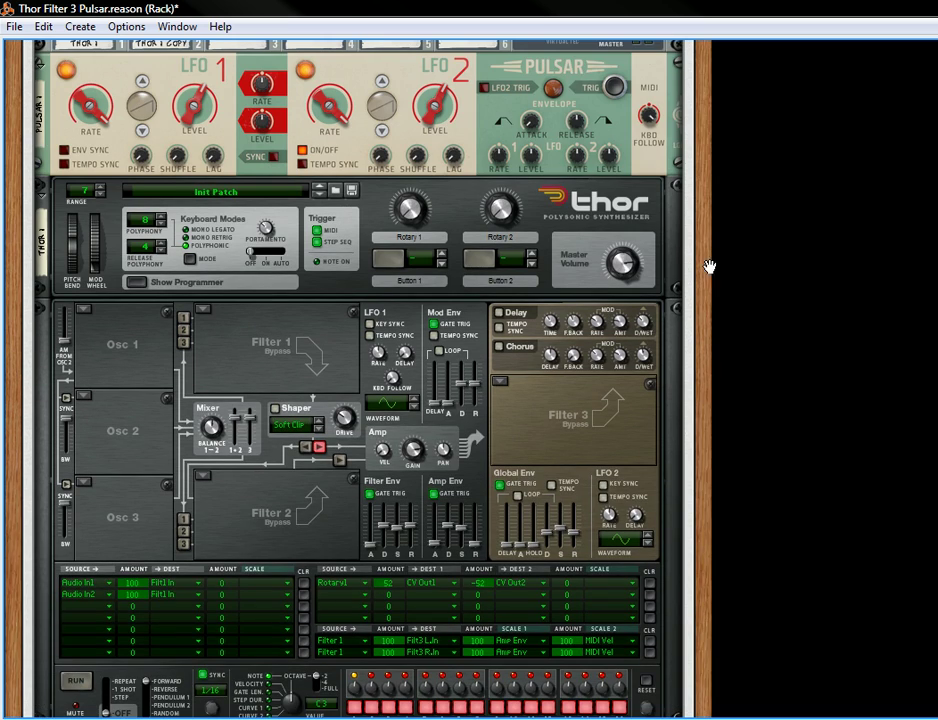
pyautogui.moveTo(708, 264)
pyautogui.mouseDown()
pyautogui.moveTo(705, 435)
pyautogui.moveTo(696, 263)
pyautogui.mouseUp()
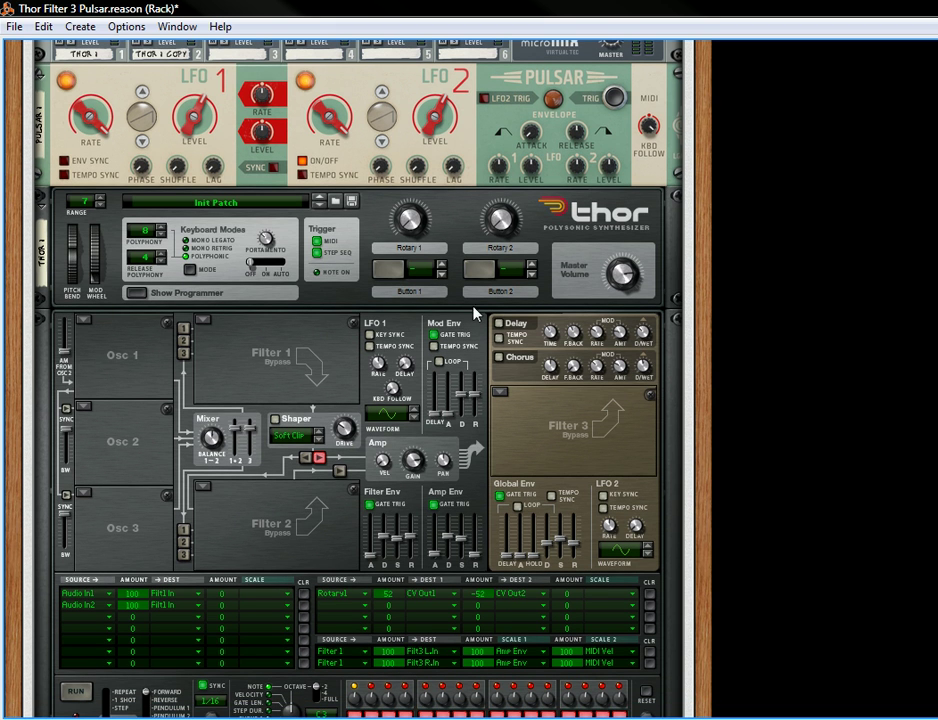
pyautogui.moveTo(411, 219); pyautogui.dragTo(412, 178)
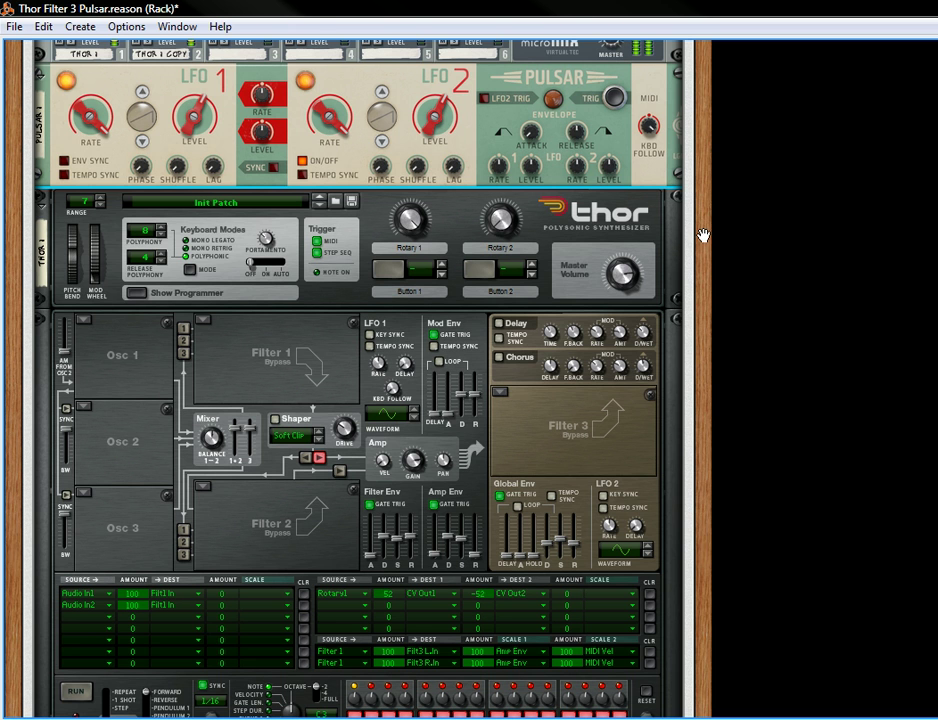
# Rename Thor's Rotary 1 label to 'Pitch + / -'
pyautogui.moveTo(708, 268); pyautogui.dragTo(707, 377)
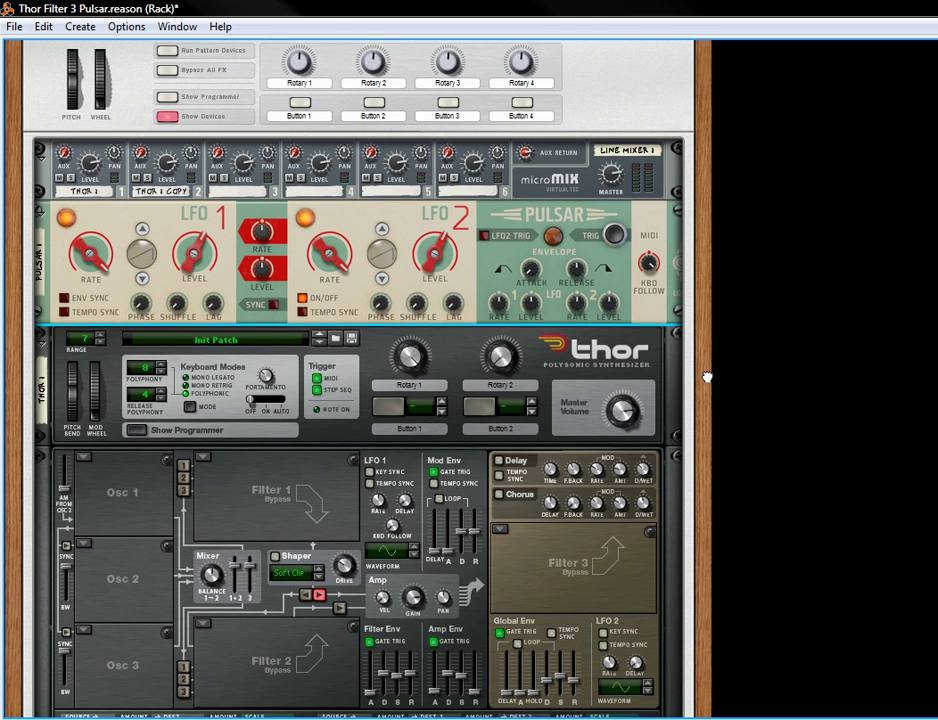
pyautogui.scroll(-5, 699, 172)
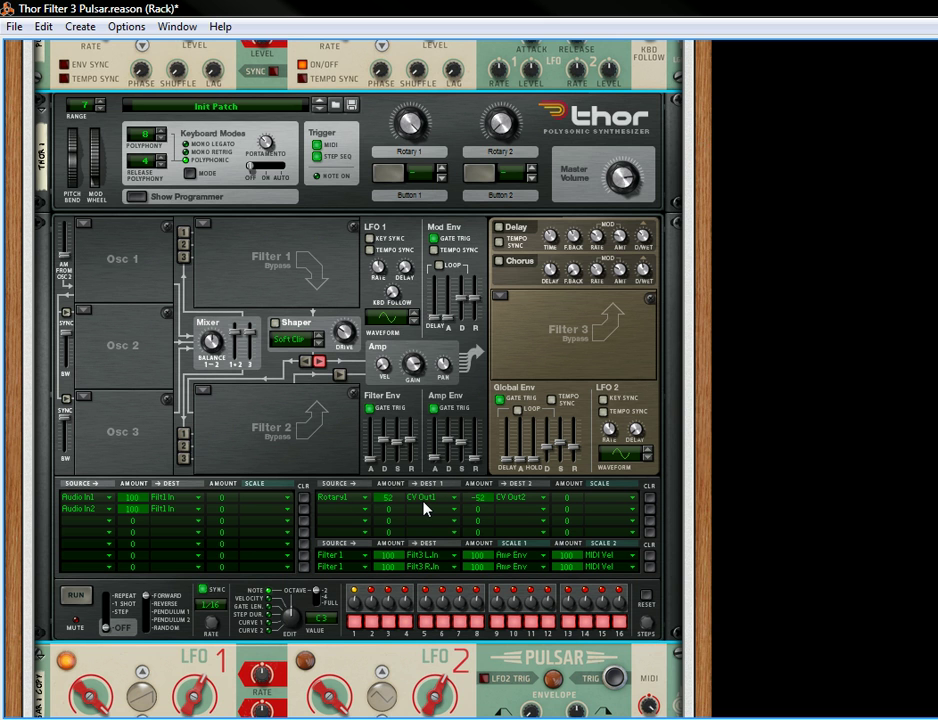
pyautogui.scroll(6, 697, 330)
pyautogui.moveTo(413, 410)
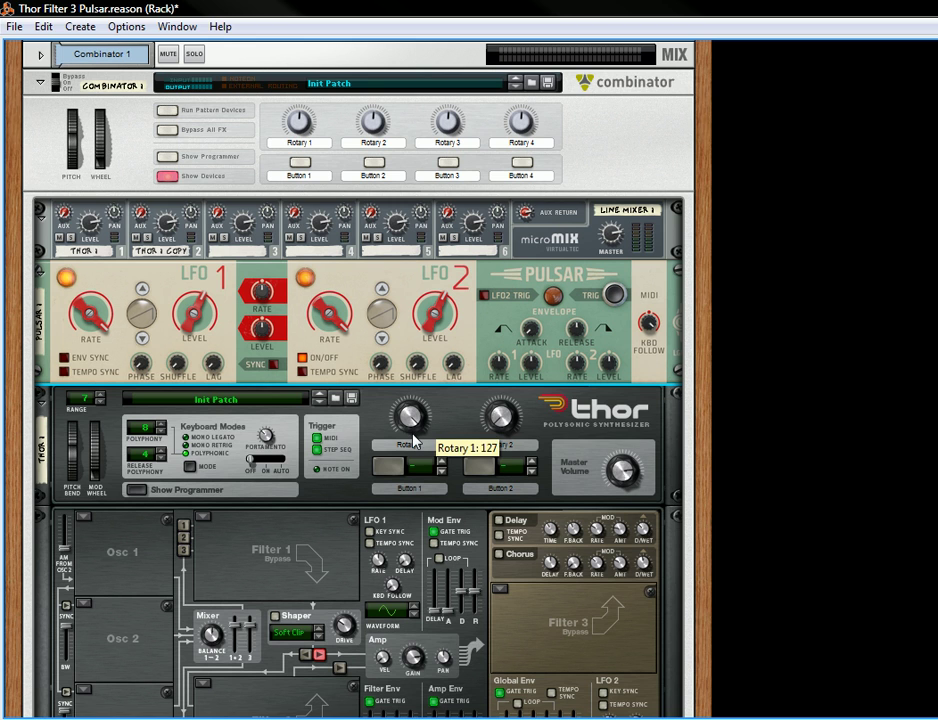
pyautogui.doubleClick(415, 446)
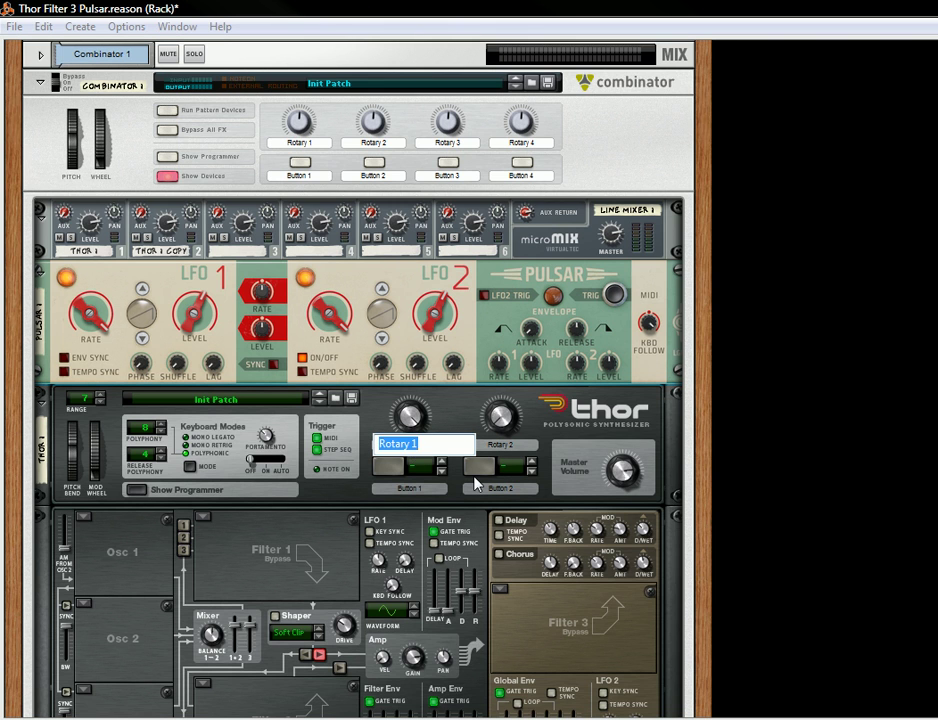
pyautogui.write('Pitch')
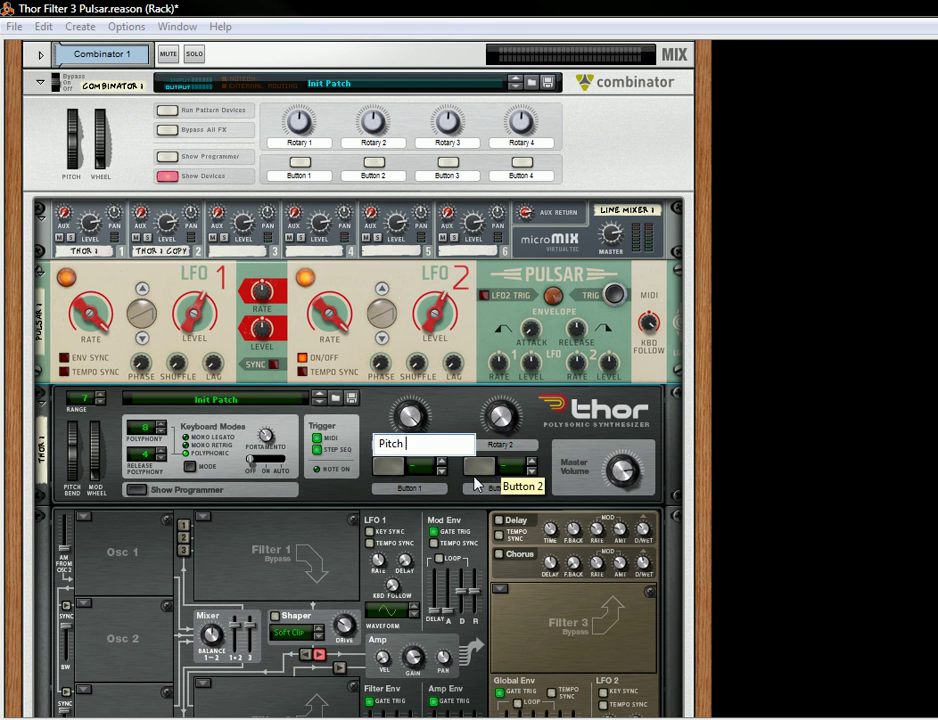
pyautogui.write(' + / -')
pyautogui.press('Return')
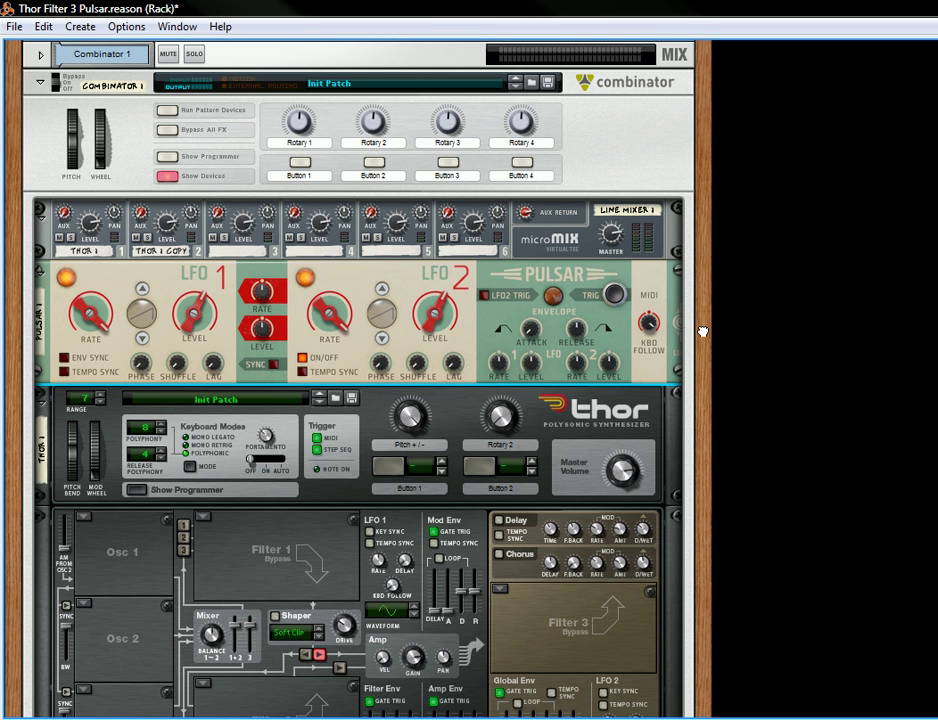
pyautogui.scroll(3, 705, 435)
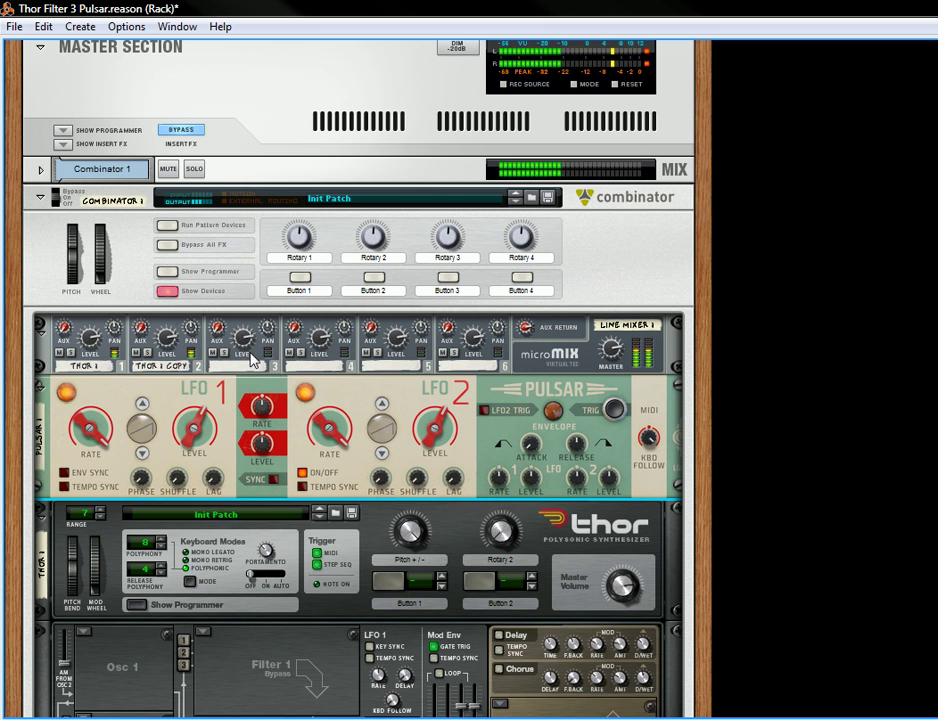
# Enable Receive Notes for Pulsar 1 copy over C-2 to G8 in the Combinator programmer, then hide it
pyautogui.click(167, 272)
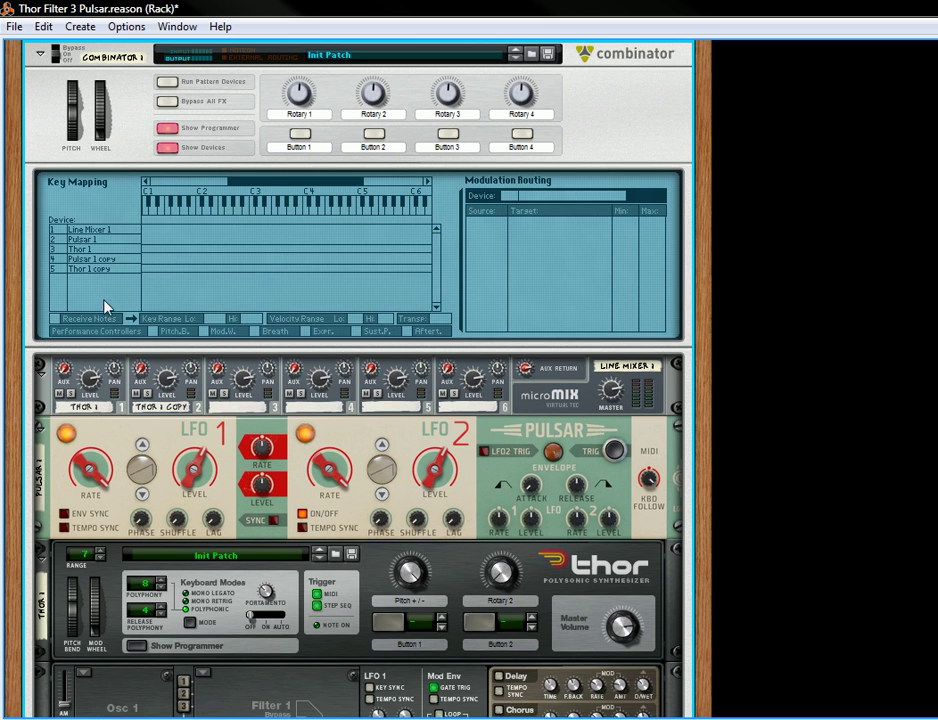
pyautogui.click(114, 241)
pyautogui.click(115, 259)
pyautogui.click(55, 318)
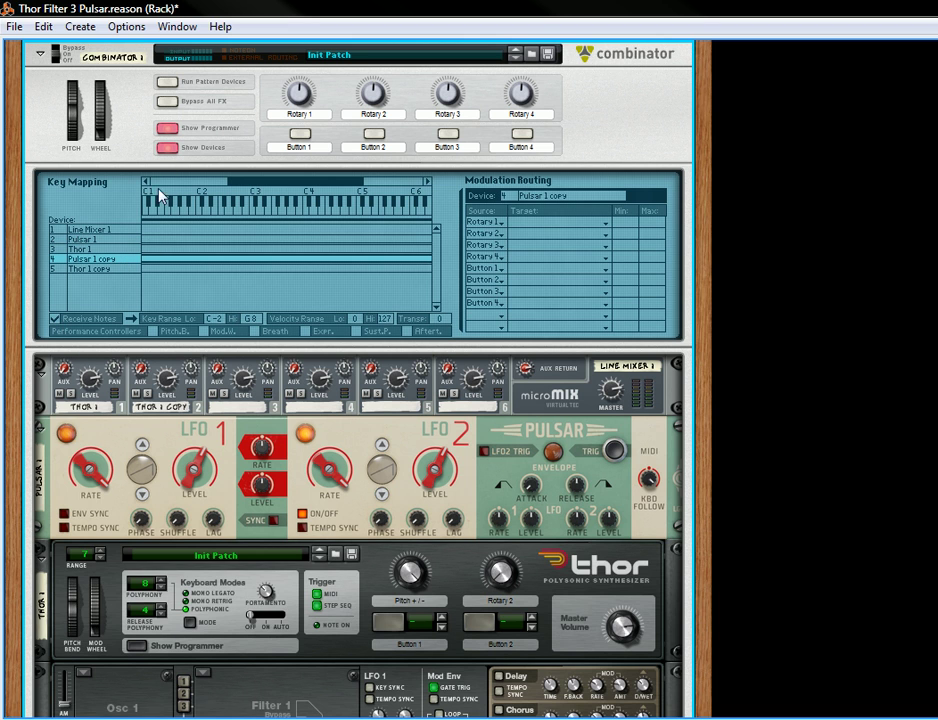
pyautogui.click(167, 128)
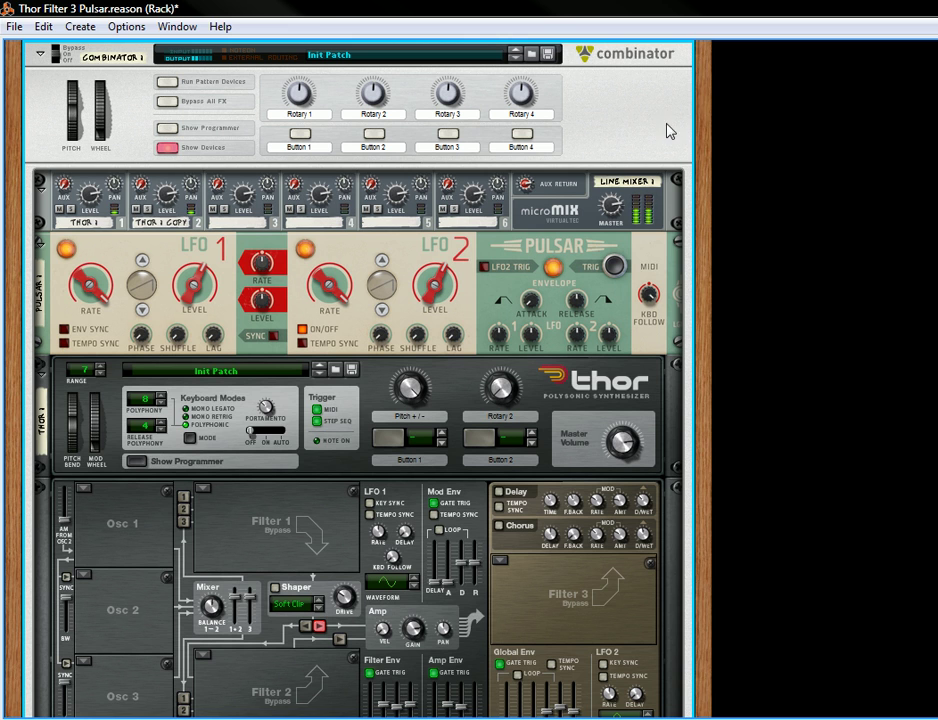
pyautogui.scroll(-1, 699, 231)
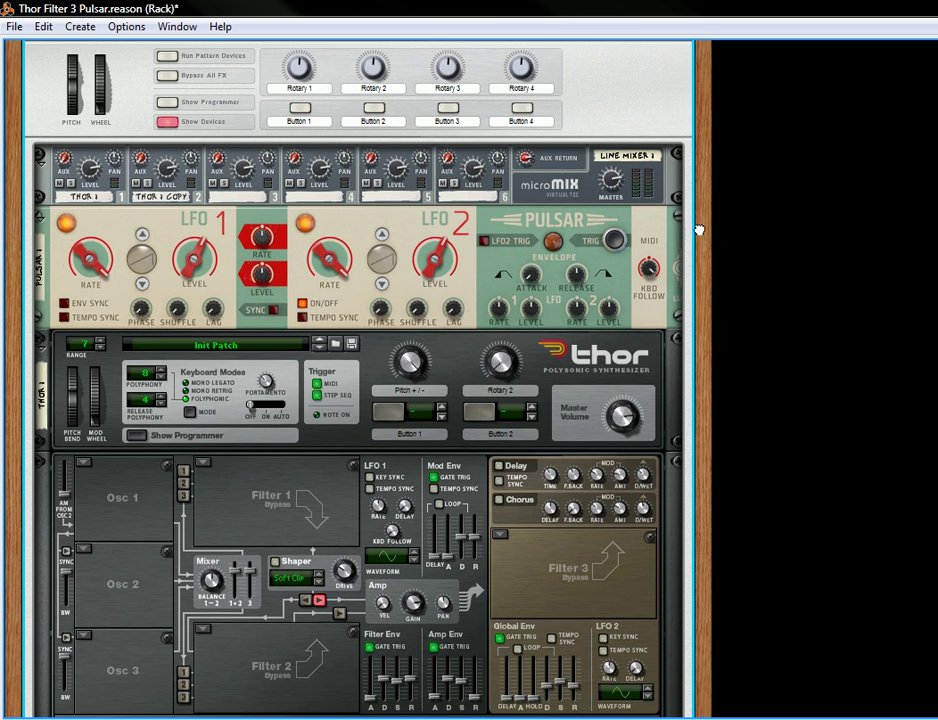
pyautogui.click(435, 262)
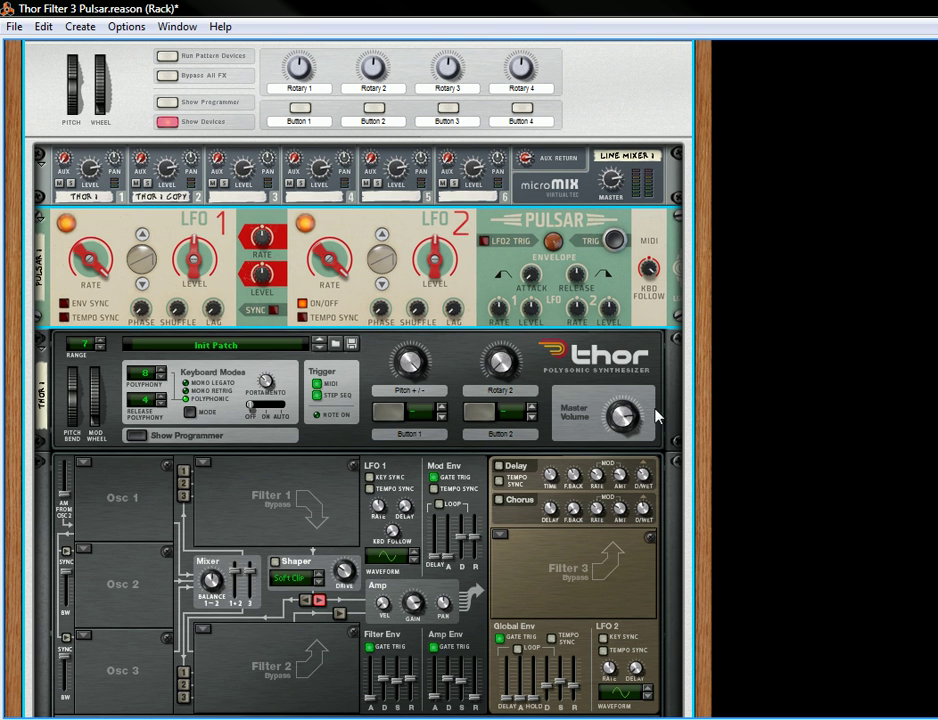
pyautogui.scroll(-10, 697, 329)
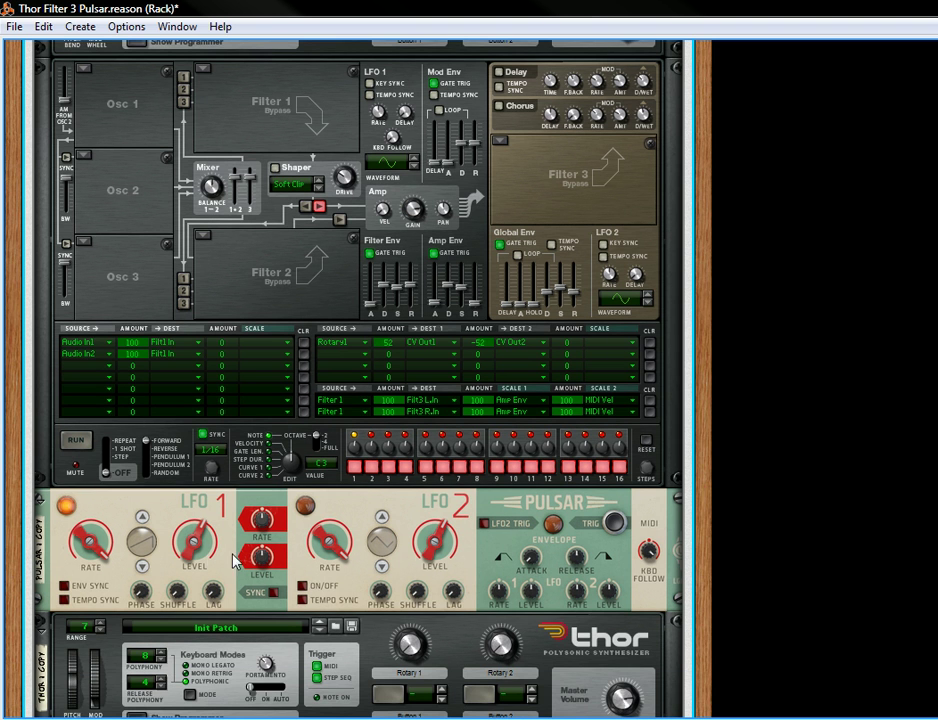
pyautogui.click(437, 548)
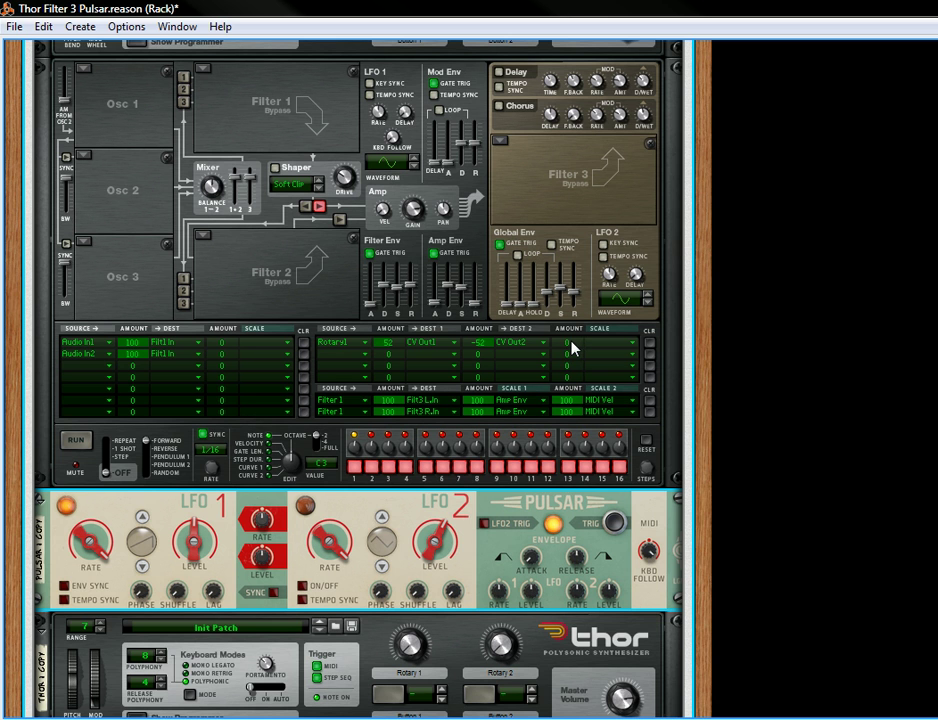
pyautogui.moveTo(704, 199); pyautogui.dragTo(701, 529)
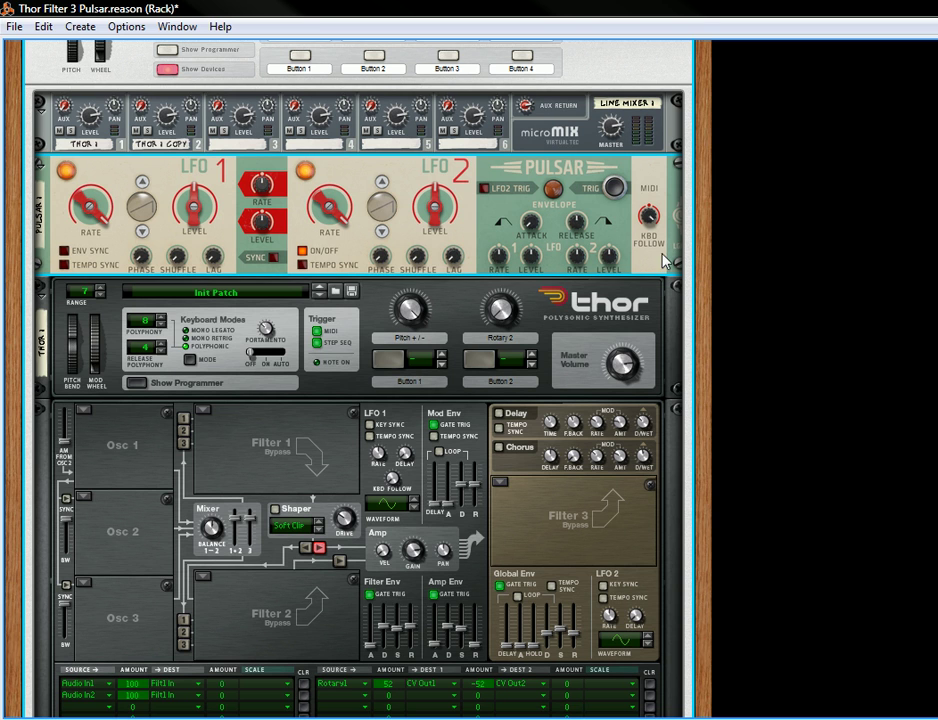
pyautogui.moveTo(708, 270); pyautogui.dragTo(695, 139)
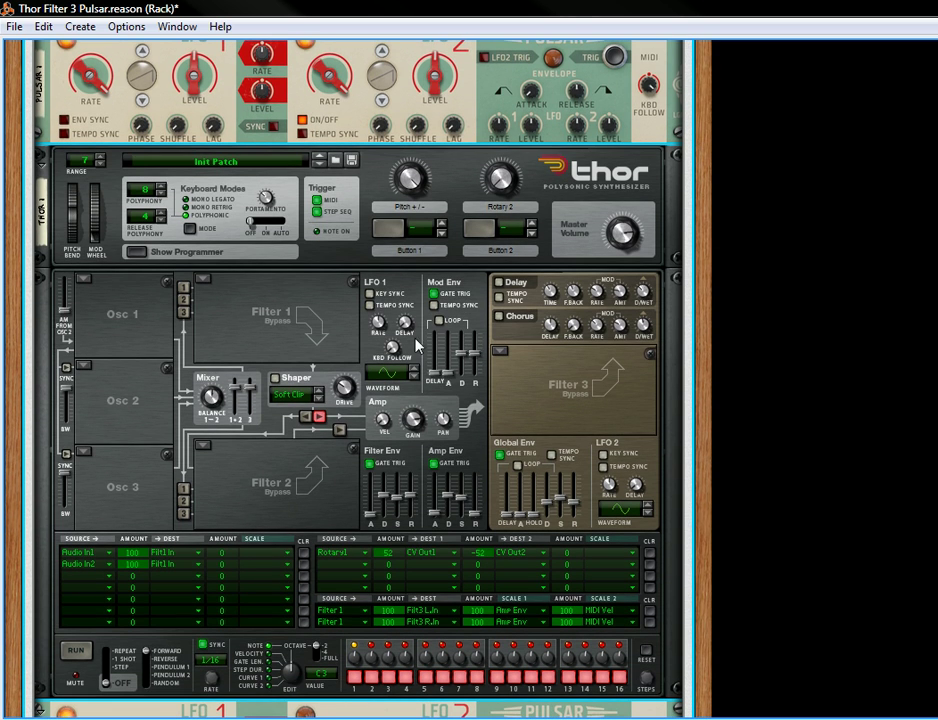
# Set Thor's mod matrix row 2 source to Mod Env with amount 37
pyautogui.click(340, 565)
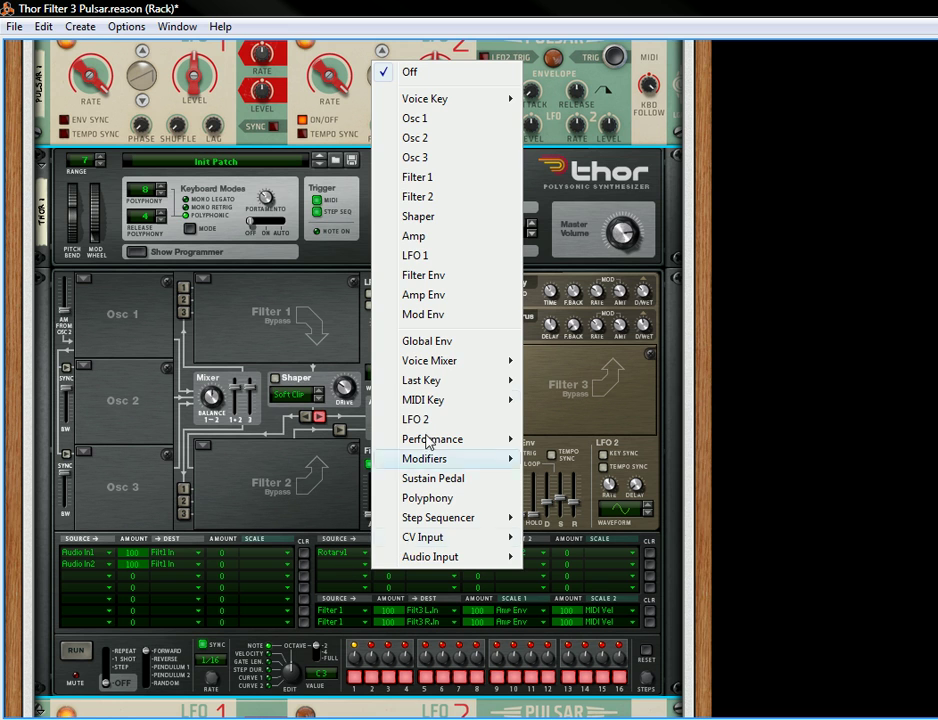
pyautogui.click(443, 318)
pyautogui.moveTo(384, 568); pyautogui.dragTo(410, 525)
pyautogui.moveTo(398, 570); pyautogui.dragTo(399, 572)
# Send Mod Env to CV Output 1 and CV Output 2, second amount at 37
pyautogui.click(410, 565)
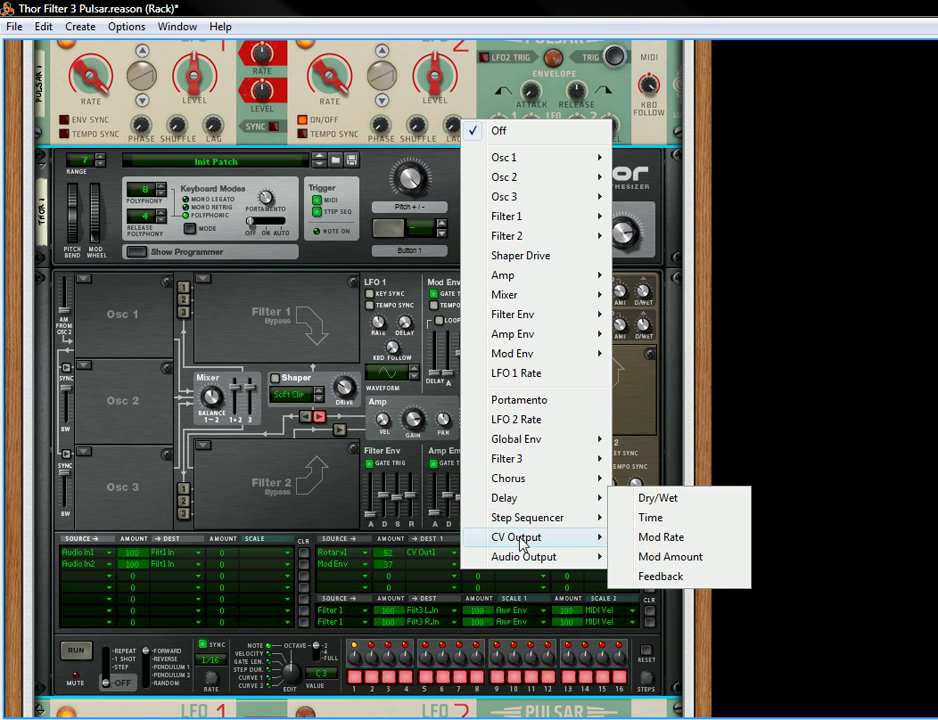
pyautogui.click(632, 532)
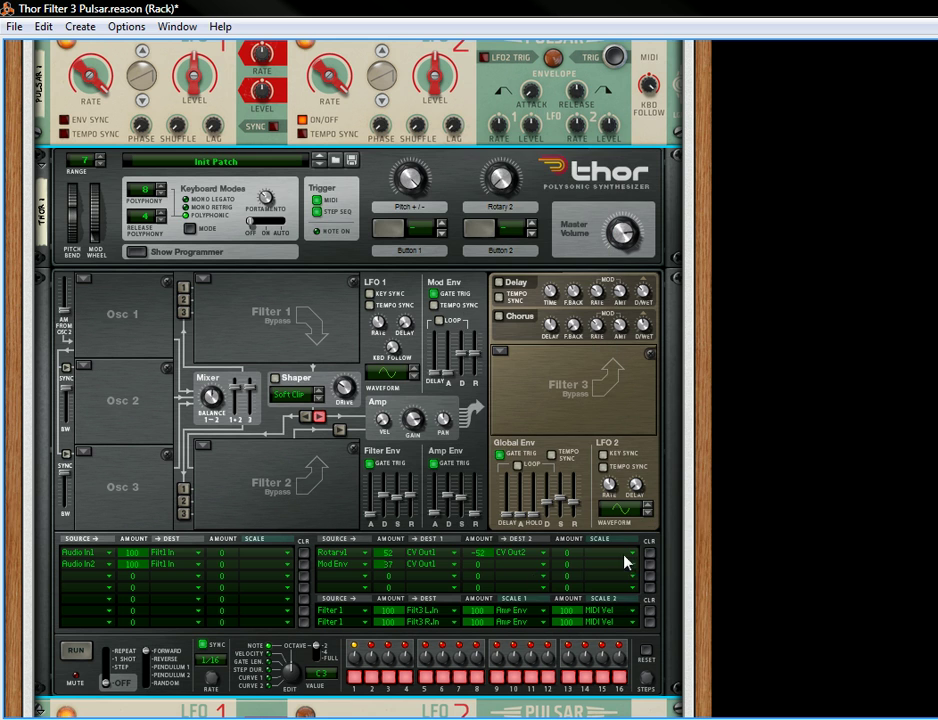
pyautogui.moveTo(483, 570); pyautogui.dragTo(500, 527)
pyautogui.click(504, 567)
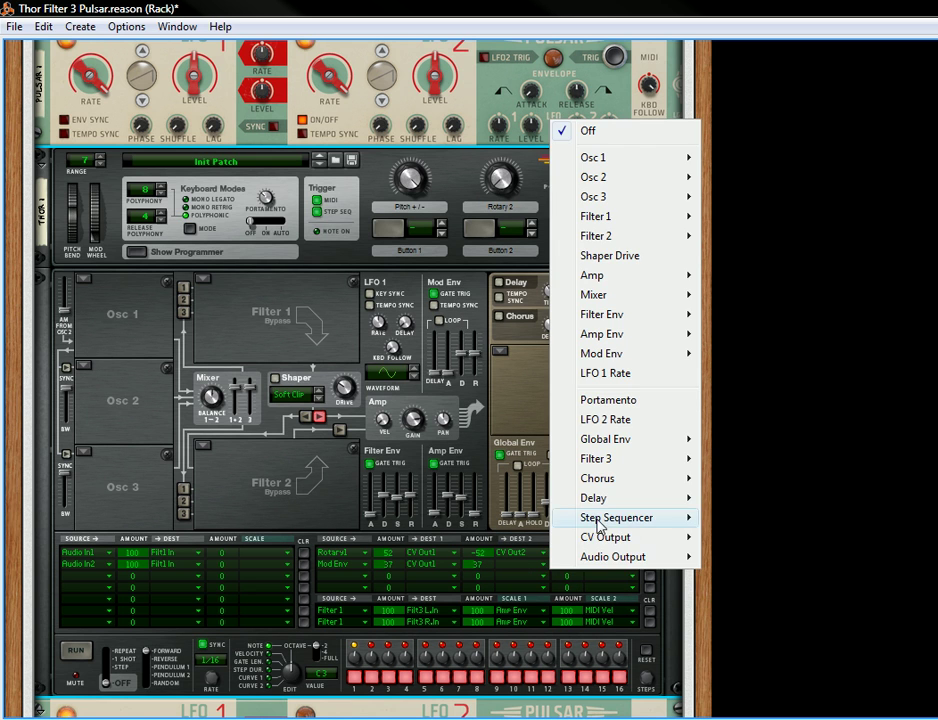
pyautogui.moveTo(607, 517)
pyautogui.moveTo(630, 538)
pyautogui.click(729, 560)
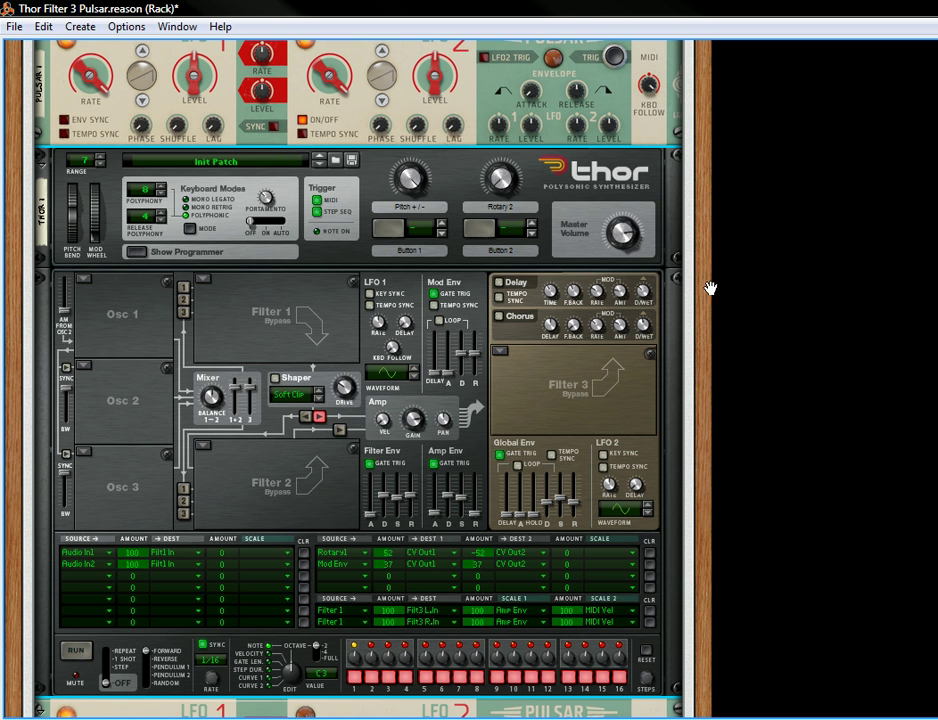
# Duplicate the Pulsar and Thor pair with Ctrl+D
pyautogui.hotkey('ctrl', 'd')
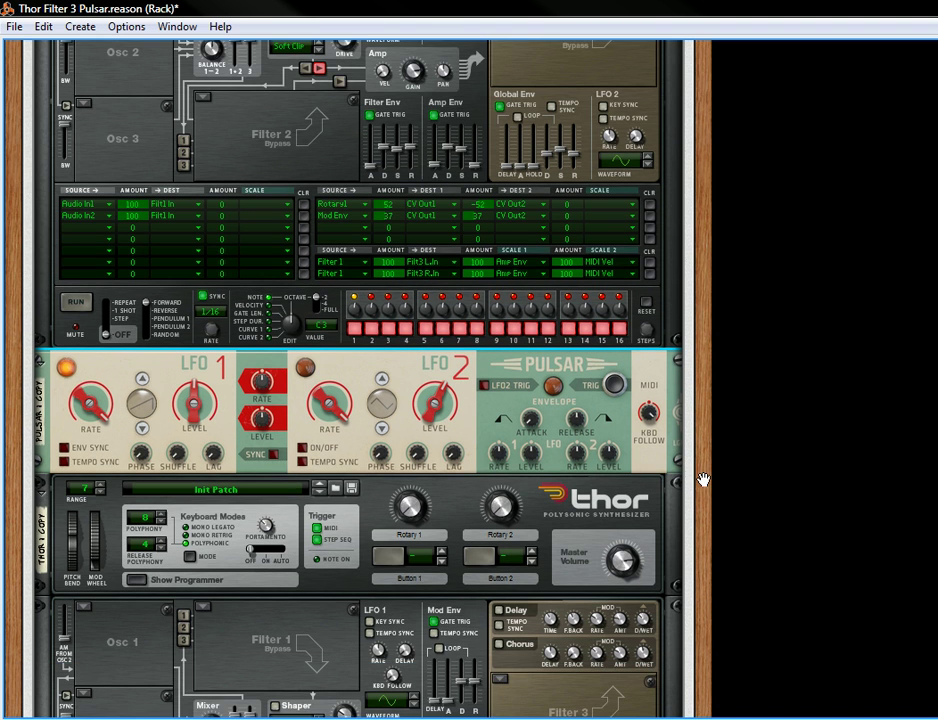
pyautogui.moveTo(703, 483); pyautogui.dragTo(712, 209)
pyautogui.moveTo(712, 460); pyautogui.dragTo(720, 309)
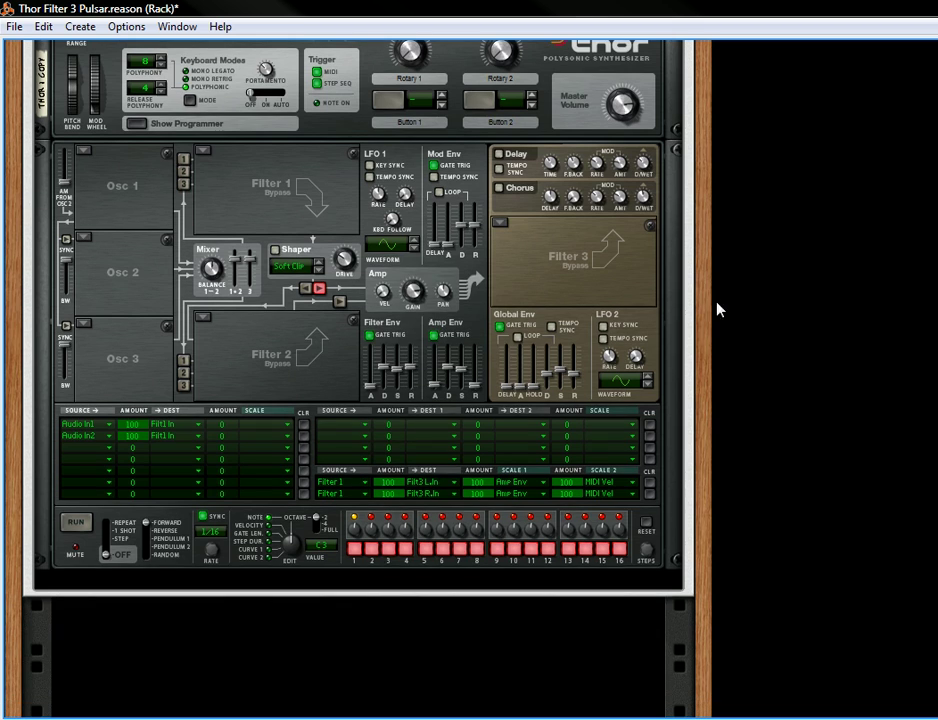
# Route the copied Thor's Mod Env to CV Output 1 at 37, then turn the rack around
pyautogui.click(358, 428)
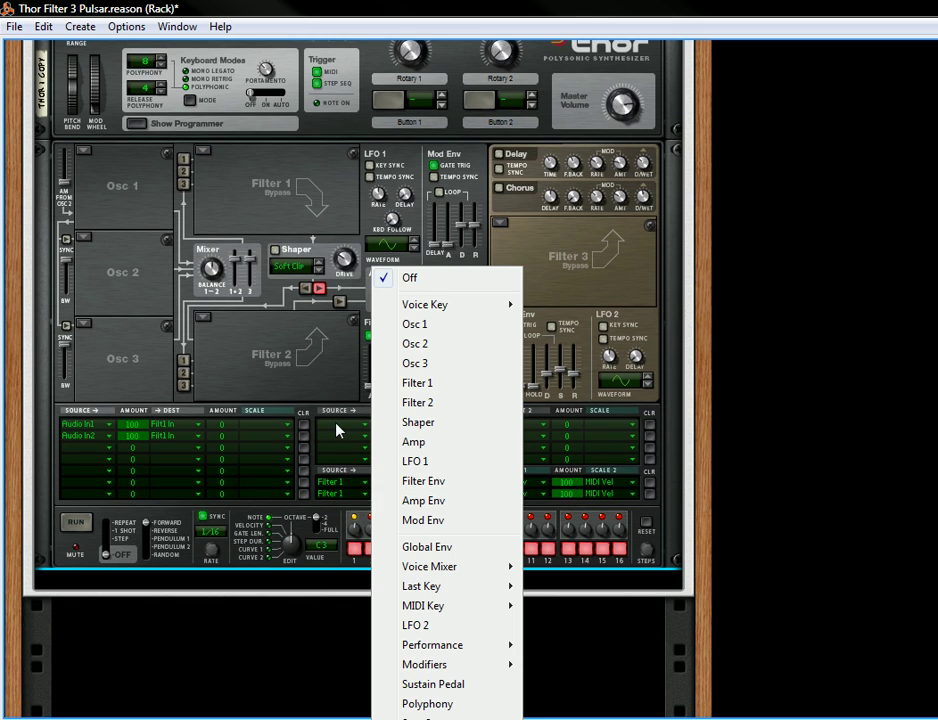
pyautogui.click(433, 540)
pyautogui.moveTo(400, 433); pyautogui.dragTo(400, 388)
pyautogui.click(418, 433)
pyautogui.moveTo(530, 684)
pyautogui.click(649, 684)
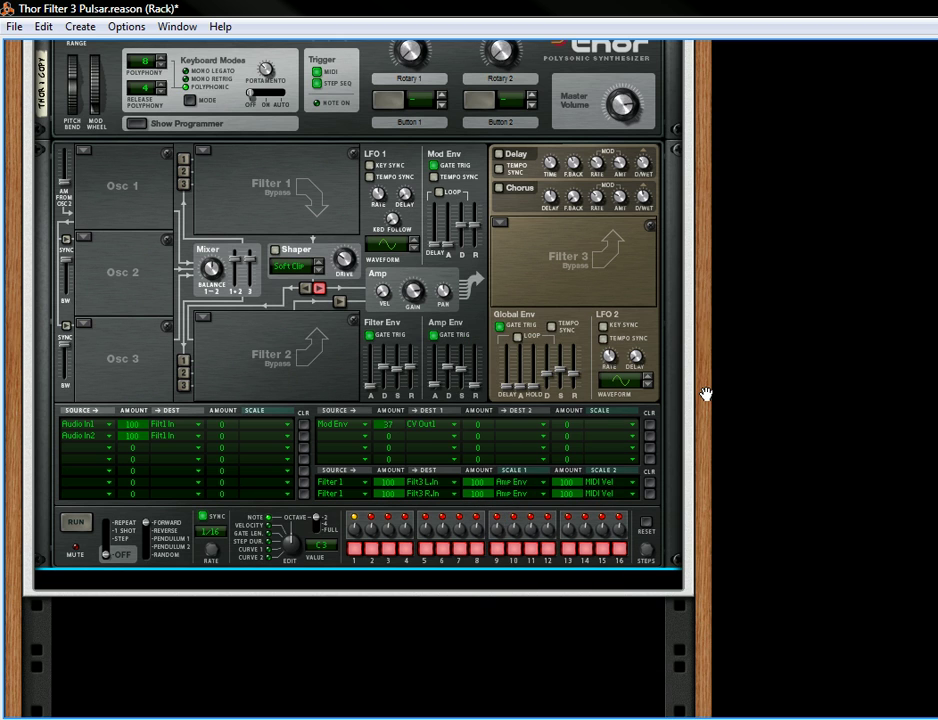
pyautogui.press('Tab')
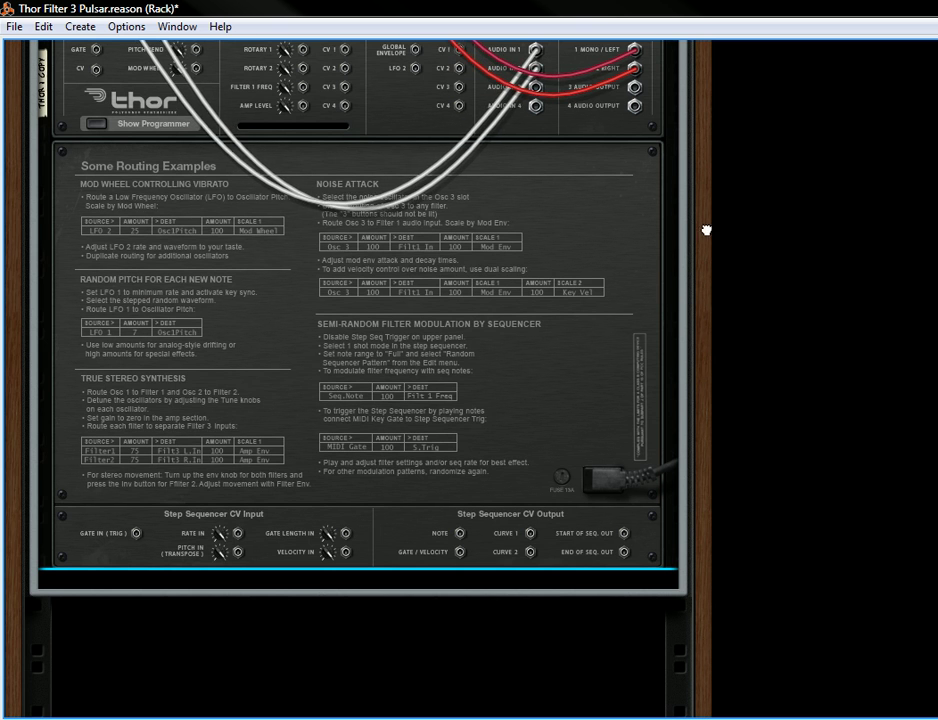
# Cable the Thor copy's CV 1 output into the copied Pulsar's LFO 1 Rate input and flip back to the front
pyautogui.moveTo(706, 247); pyautogui.dragTo(714, 574)
pyautogui.scroll(2, 569, 535)
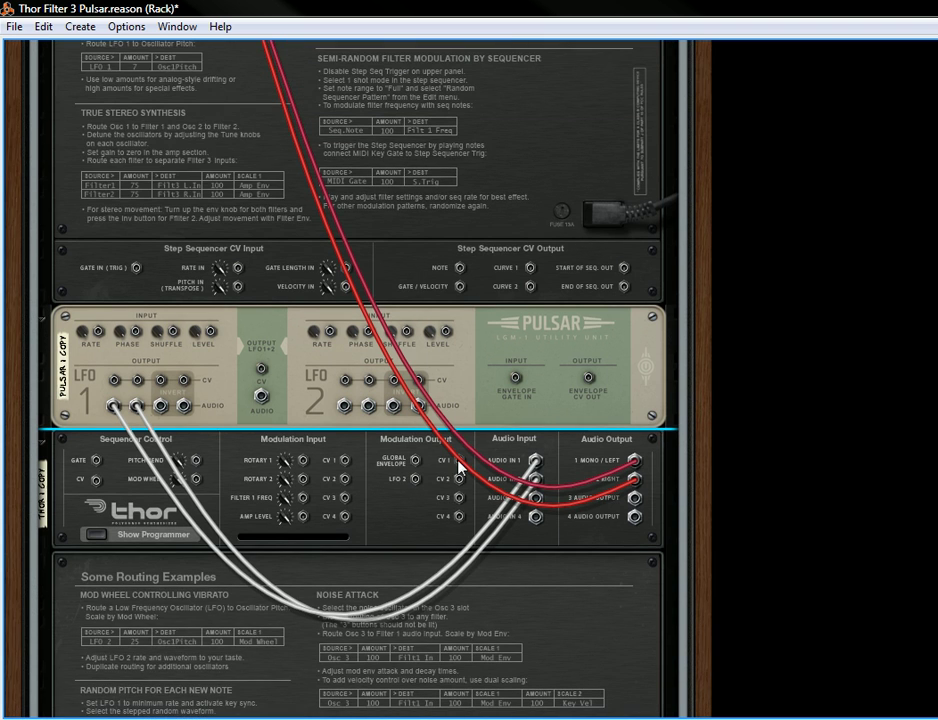
pyautogui.moveTo(458, 461); pyautogui.dragTo(98, 336)
pyautogui.press('Tab')
pyautogui.scroll(1, 692, 186)
pyautogui.scroll(-6, 695, 268)
pyautogui.scroll(3, 705, 340)
pyautogui.scroll(-1, 708, 356)
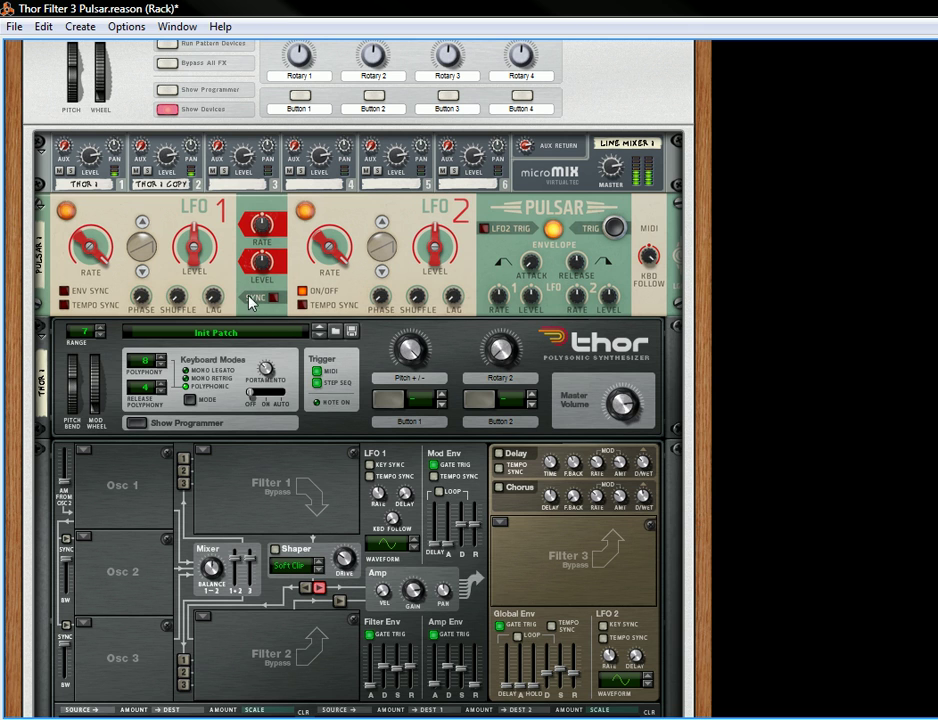
# Lower Pulsar LFO 1 and LFO 2 levels to 46%, and the copy's LFO 1 level to 48%
pyautogui.moveTo(197, 259)
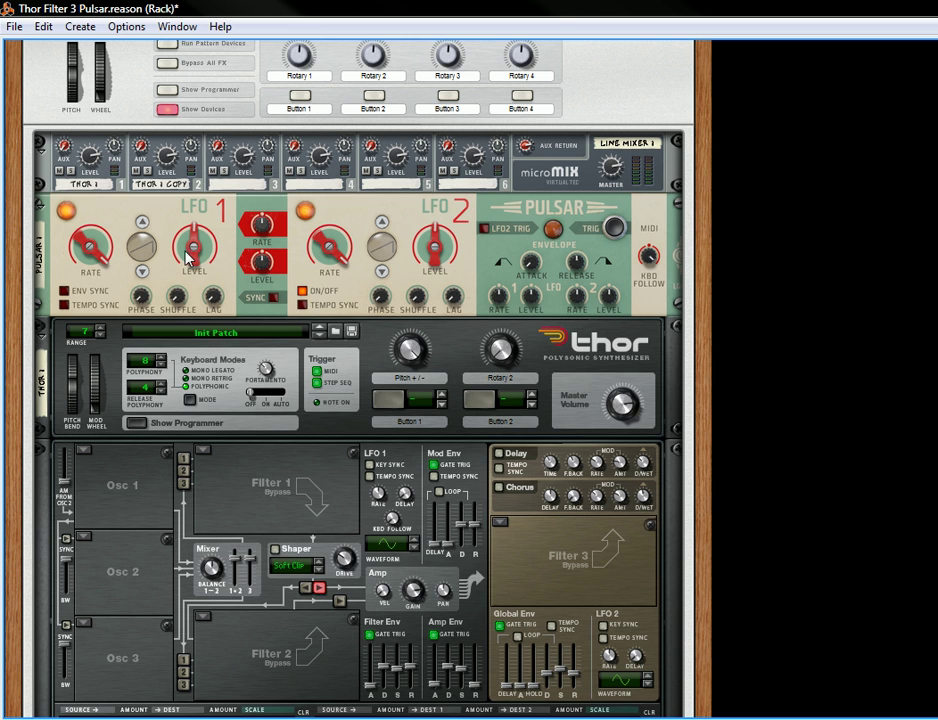
pyautogui.click(197, 258)
pyautogui.moveTo(197, 258); pyautogui.dragTo(207, 275)
pyautogui.moveTo(388, 248)
pyautogui.moveTo(434, 252); pyautogui.dragTo(441, 303)
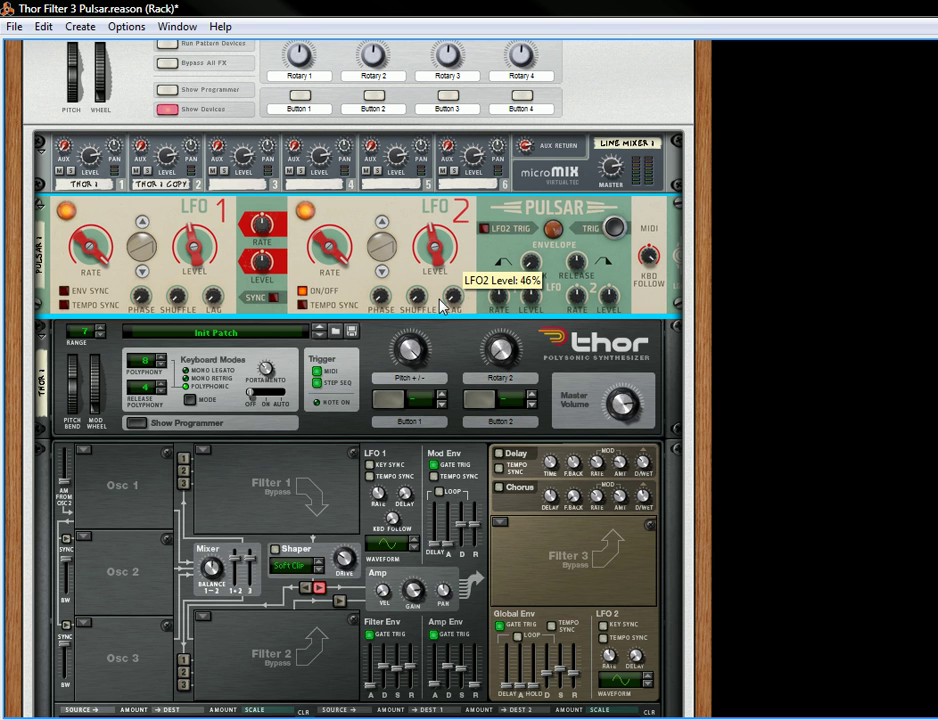
pyautogui.scroll(-5, 702, 494)
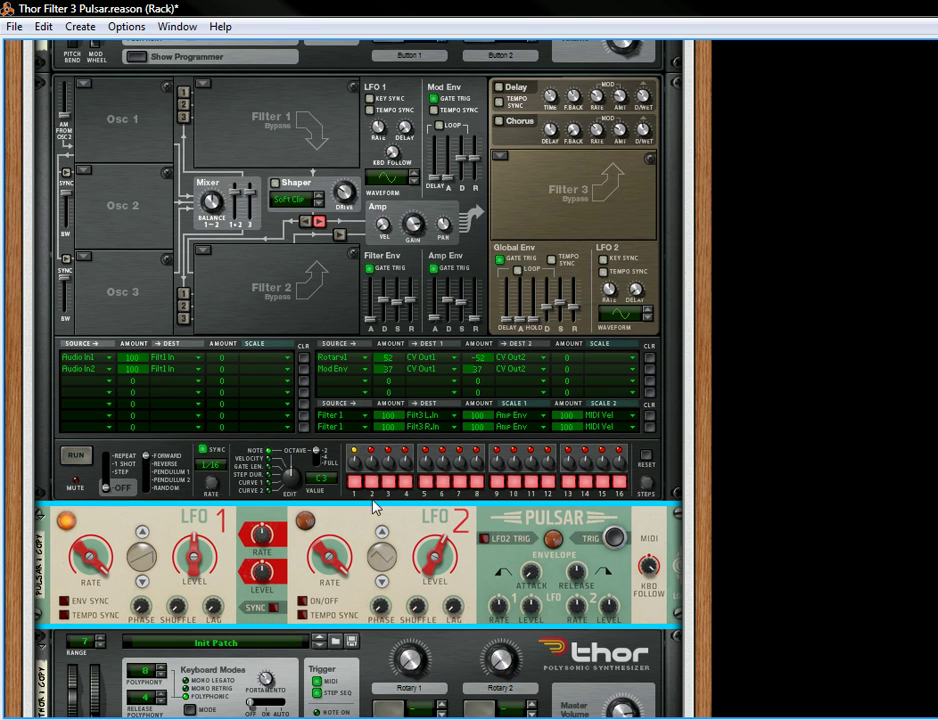
pyautogui.moveTo(194, 556); pyautogui.dragTo(214, 588)
# Lengthen Thor's Mod Env decay to 6.73 s
pyautogui.scroll(6, 694, 671)
pyautogui.scroll(1, 694, 671)
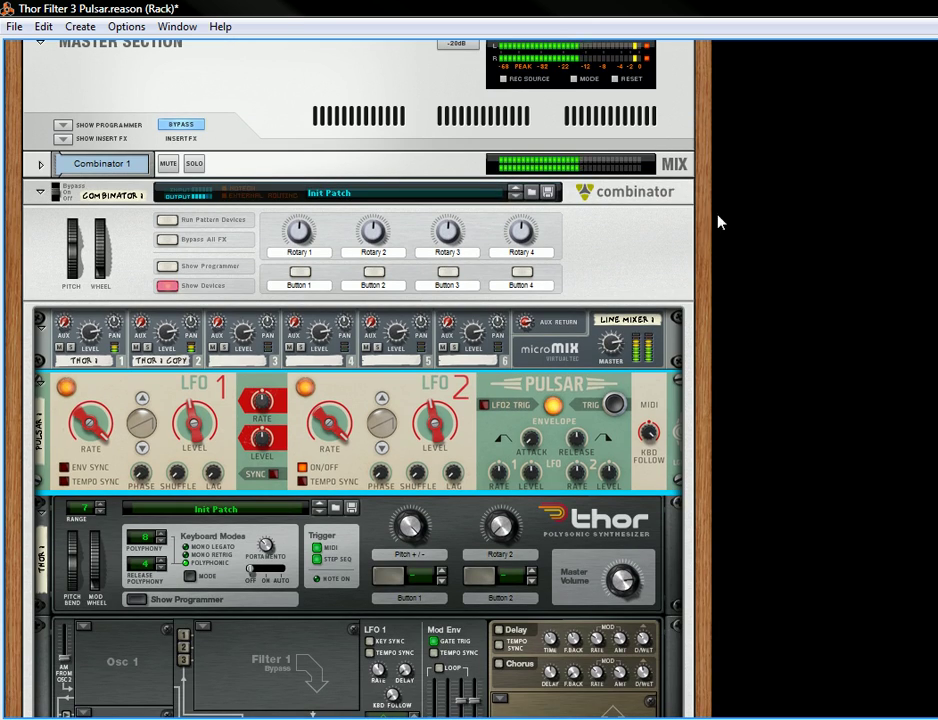
pyautogui.scroll(2, 706, 277)
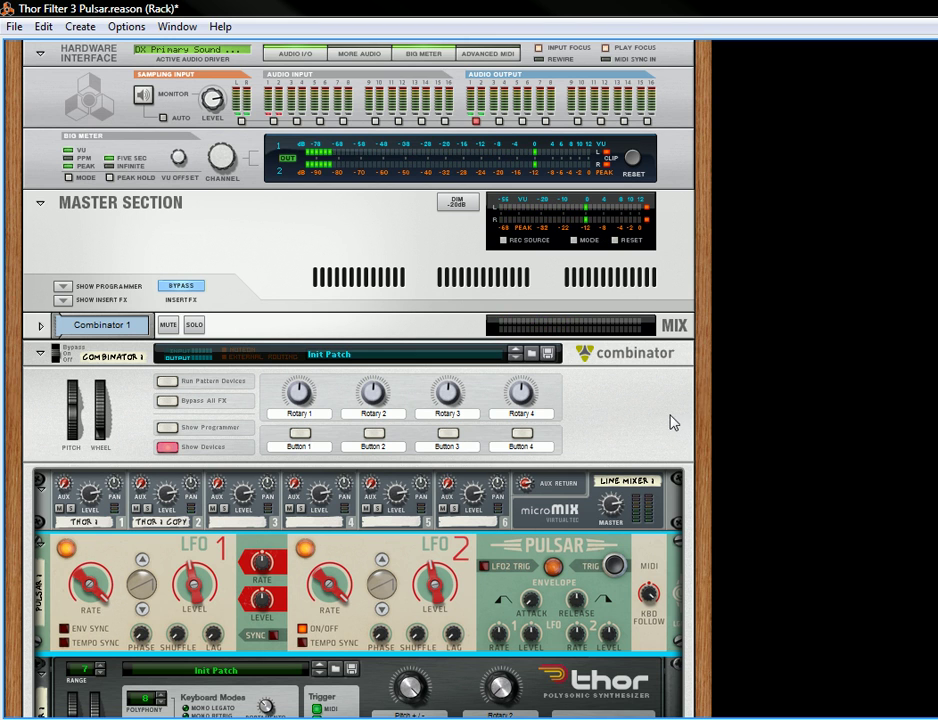
pyautogui.moveTo(712, 540); pyautogui.dragTo(695, 147)
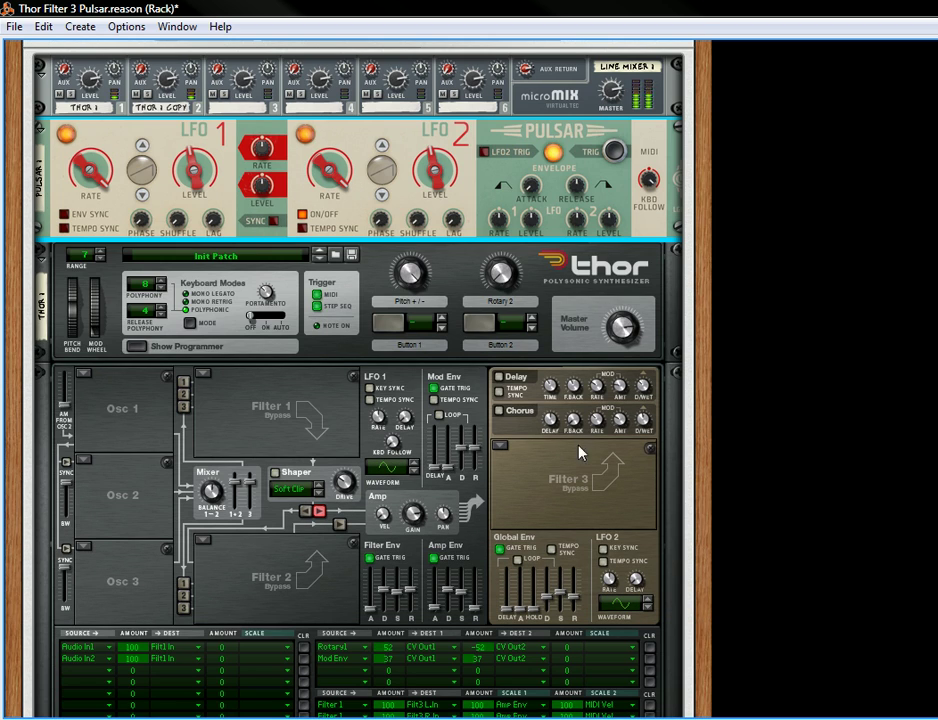
pyautogui.moveTo(461, 449); pyautogui.dragTo(472, 414)
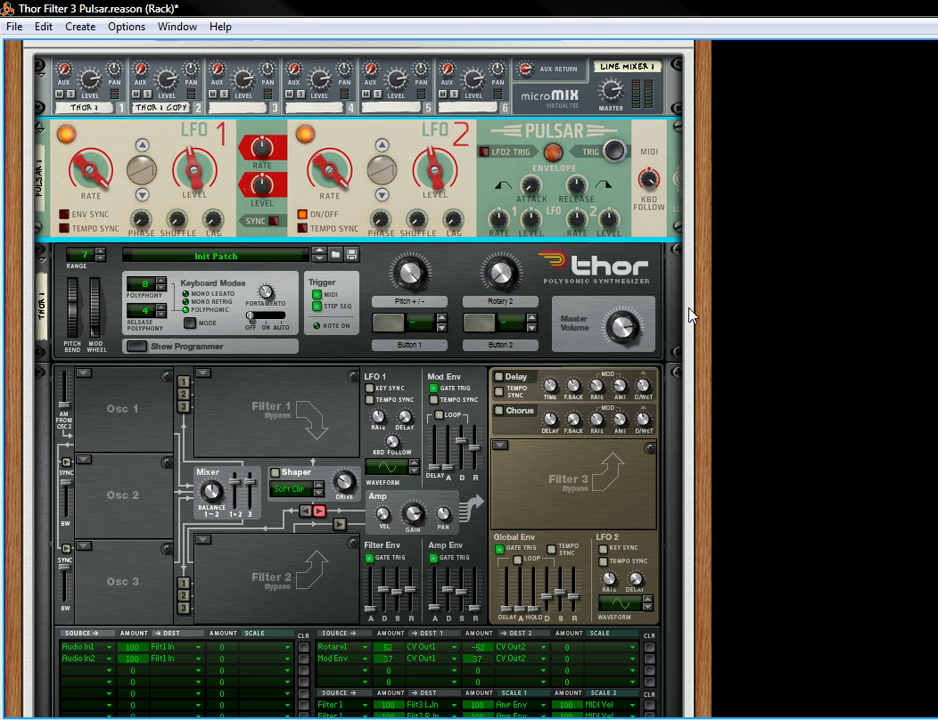
# Raise Pulsar LFO 1 shuffle to 63%, nudge LFO 2 shuffle, and set the copy's LFO 1 shuffle to 65%
pyautogui.scroll(3, 698, 265)
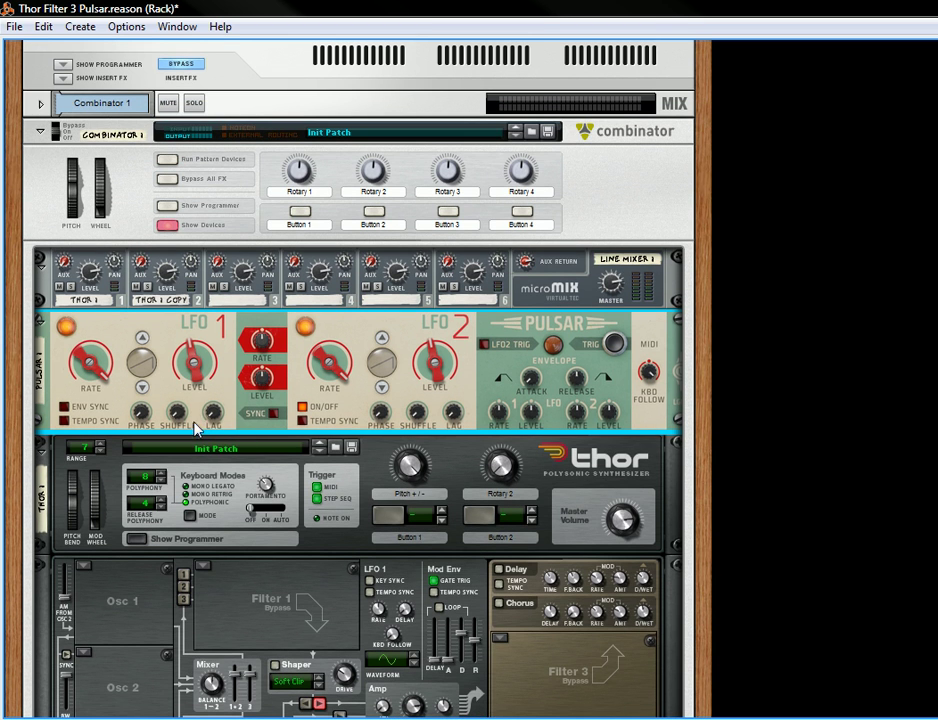
pyautogui.moveTo(178, 418); pyautogui.dragTo(160, 266)
pyautogui.moveTo(420, 420); pyautogui.dragTo(425, 360)
pyautogui.scroll(-4, 703, 176)
pyautogui.scroll(-3, 703, 176)
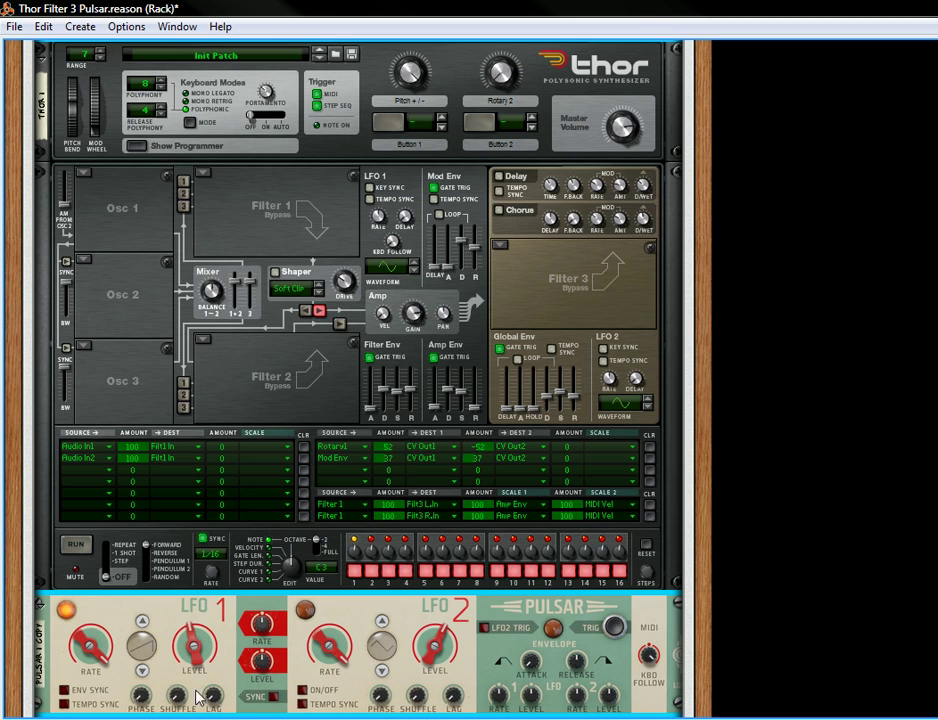
pyautogui.moveTo(180, 700); pyautogui.dragTo(200, 638)
# Raise Pulsar LFO 1 shuffle to 74% and LFO 2 shuffle to 83%
pyautogui.scroll(5, 695, 380)
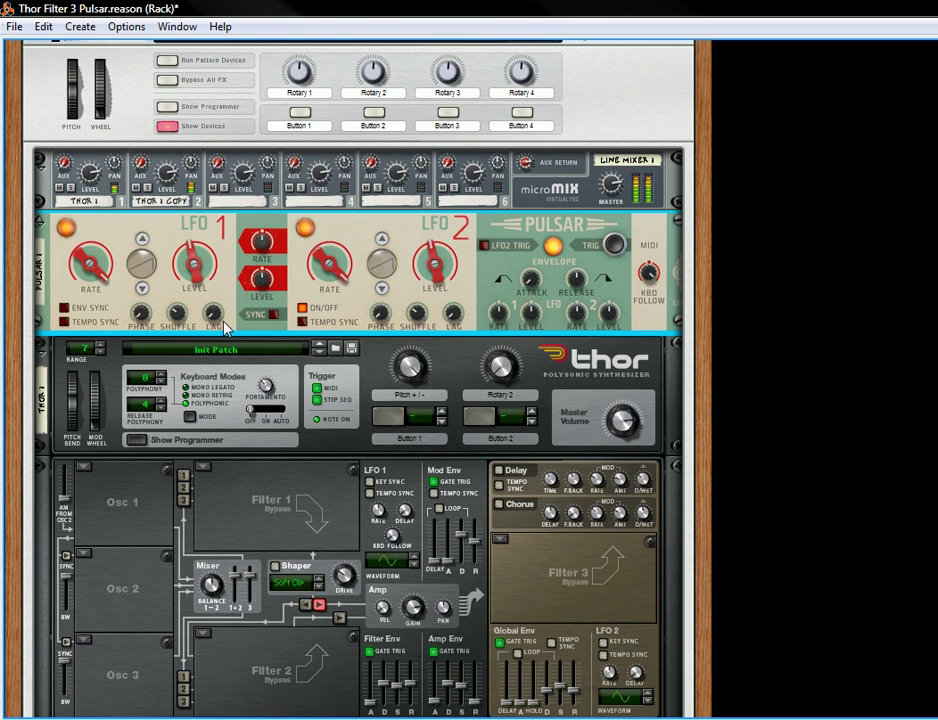
pyautogui.moveTo(176, 313); pyautogui.dragTo(192, 285)
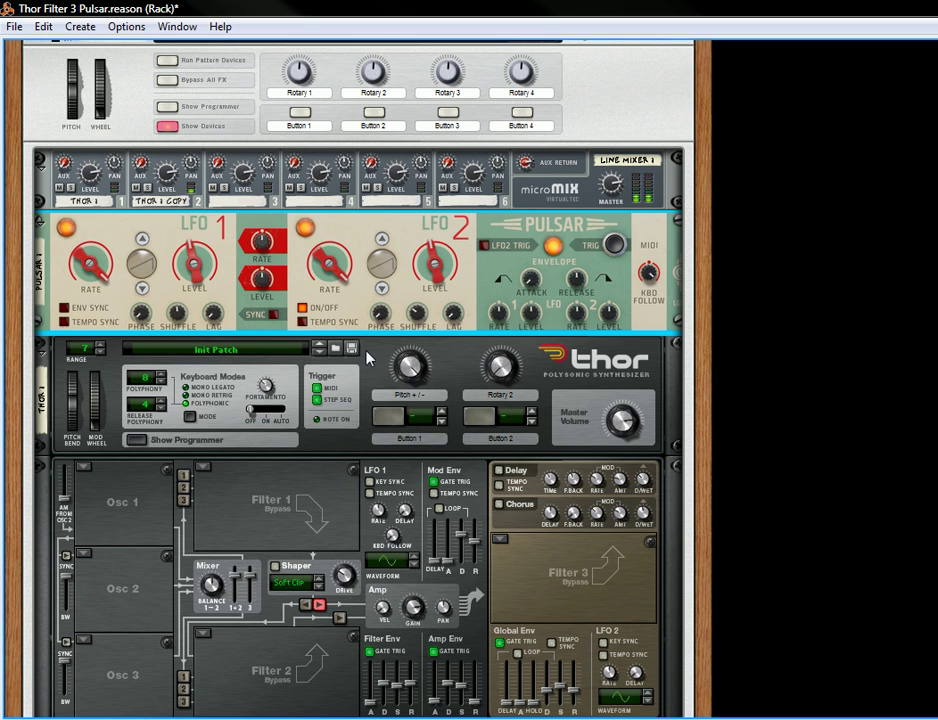
pyautogui.moveTo(417, 309); pyautogui.dragTo(430, 226)
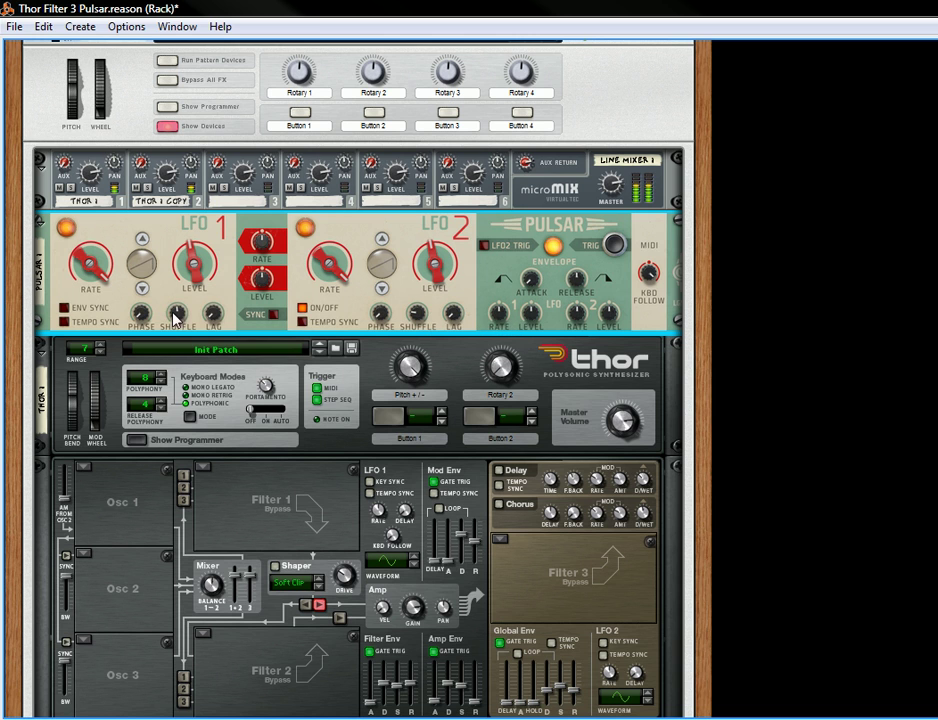
# Shift LFO 1 phase to 120° and leave LFO 2 phase at about 3°
pyautogui.moveTo(141, 320); pyautogui.dragTo(163, 250)
pyautogui.moveTo(390, 325); pyautogui.dragTo(390, 262)
pyautogui.moveTo(385, 325); pyautogui.dragTo(390, 400)
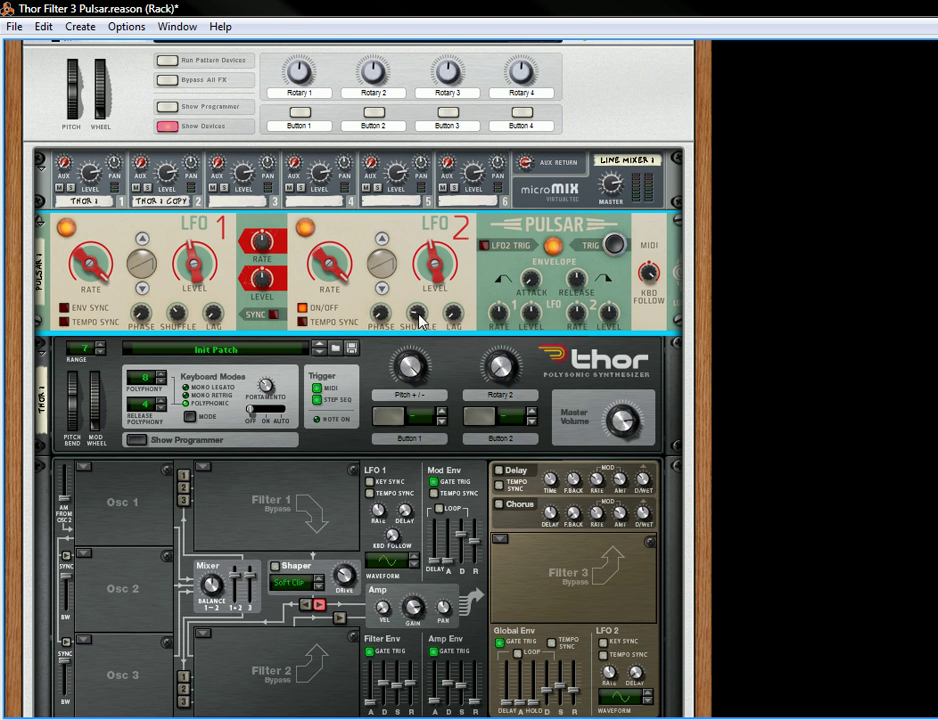
# Reset the copied Pulsar's LFO 1 shuffle to 50%
pyautogui.scroll(-2, 703, 379)
pyautogui.scroll(-5, 710, 435)
pyautogui.scroll(-2, 710, 440)
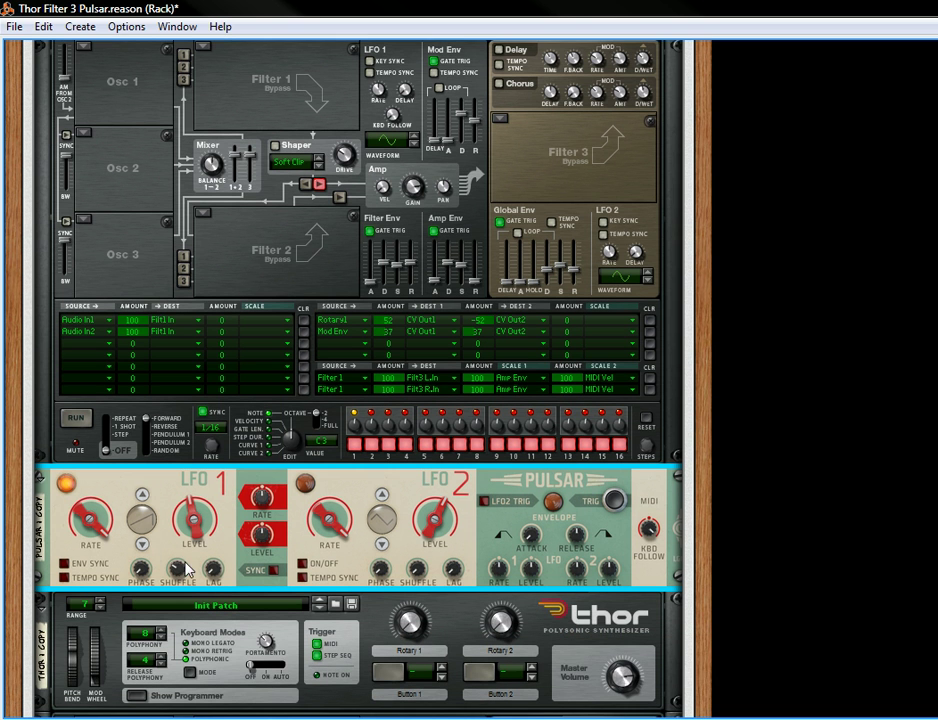
pyautogui.keyDown('ctrl'); pyautogui.click(176, 580); pyautogui.keyUp('ctrl')
pyautogui.moveTo(697, 184); pyautogui.dragTo(687, 660)
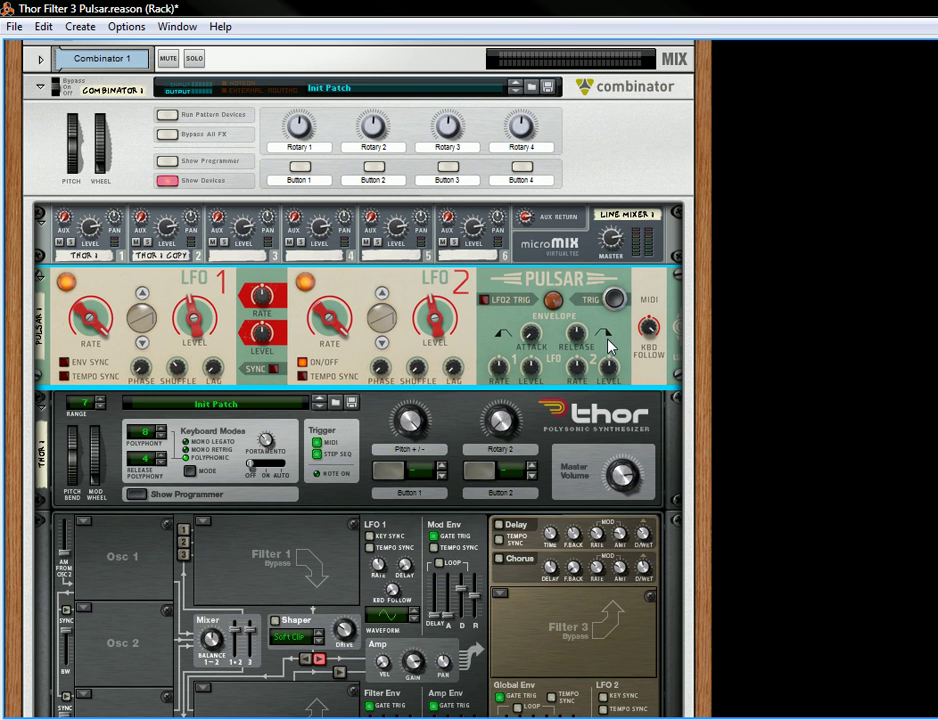